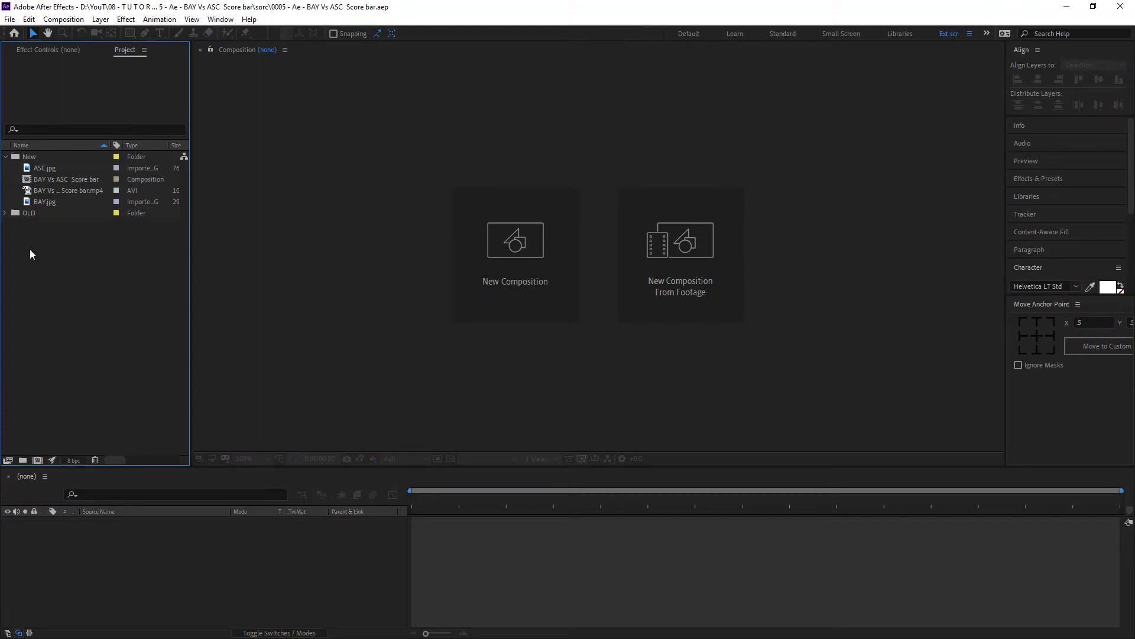
# Open the BAY Vs ASC Score bar composition and play, then stop, a preview of the ASC 0–0 footage.
pyautogui.doubleClick(42, 179)
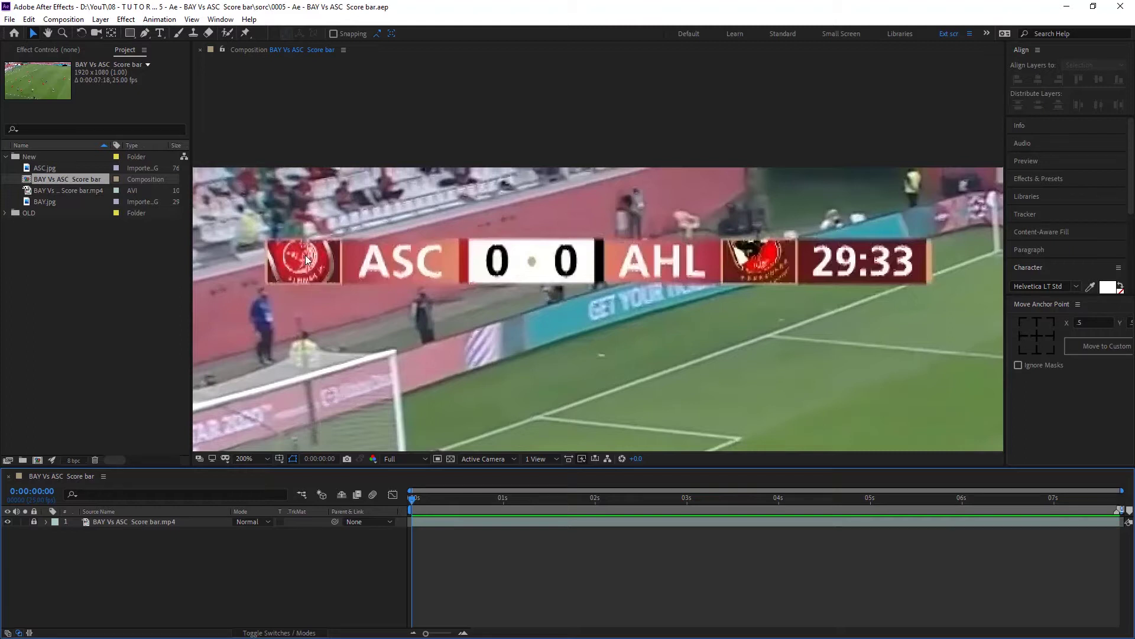
pyautogui.press('space')
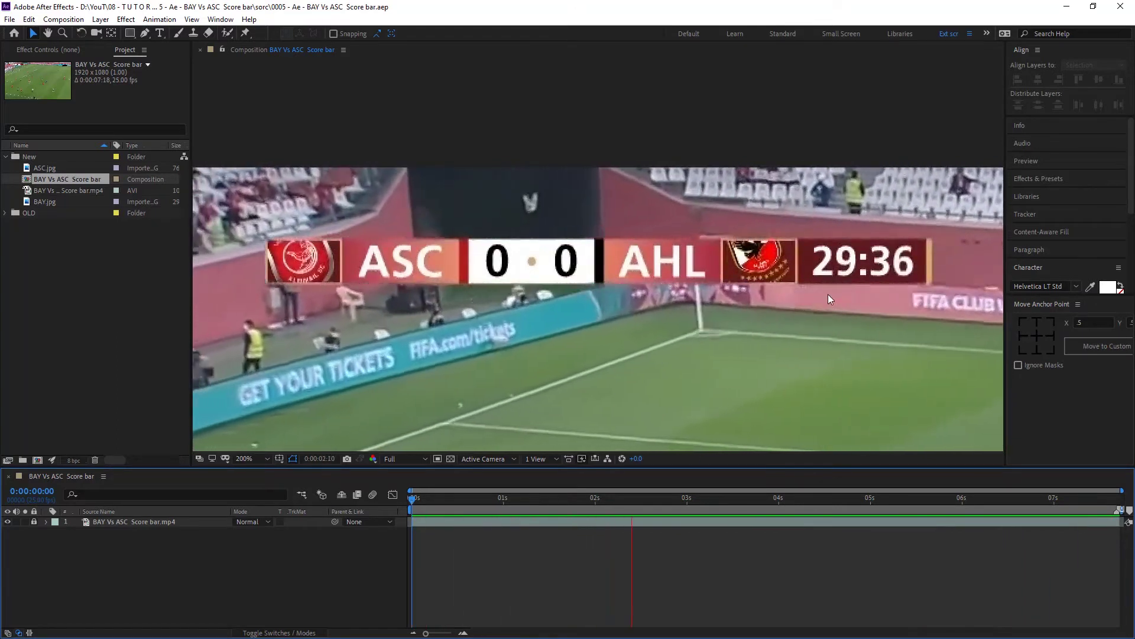
pyautogui.press('space')
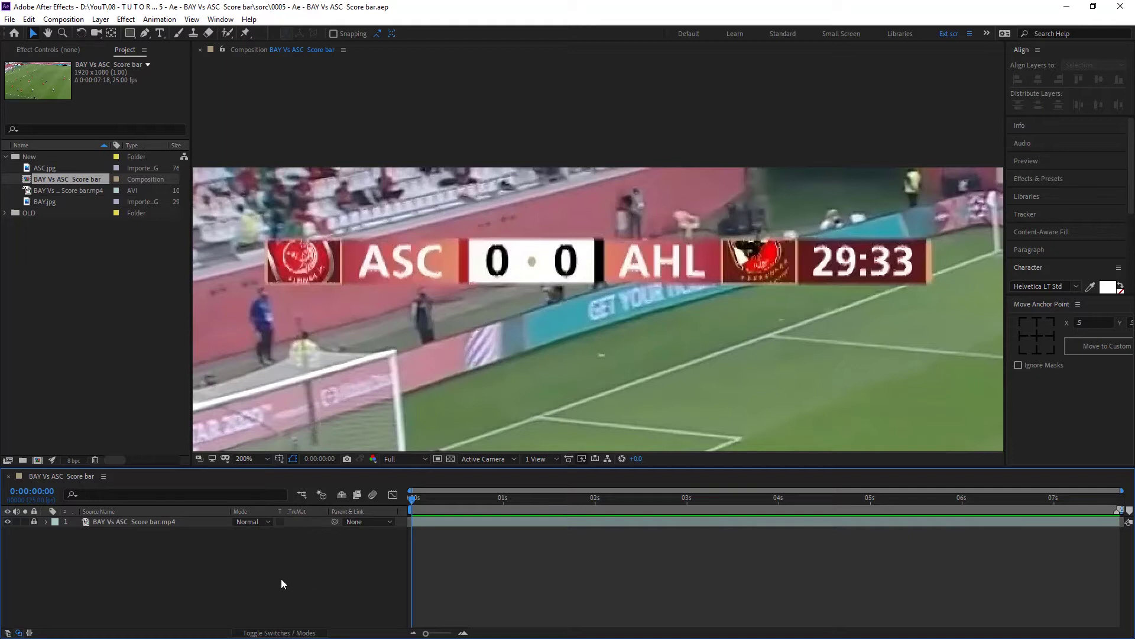
# Turn on the composition grid overlay in the viewer.
pyautogui.click(280, 460)
pyautogui.click(298, 504)
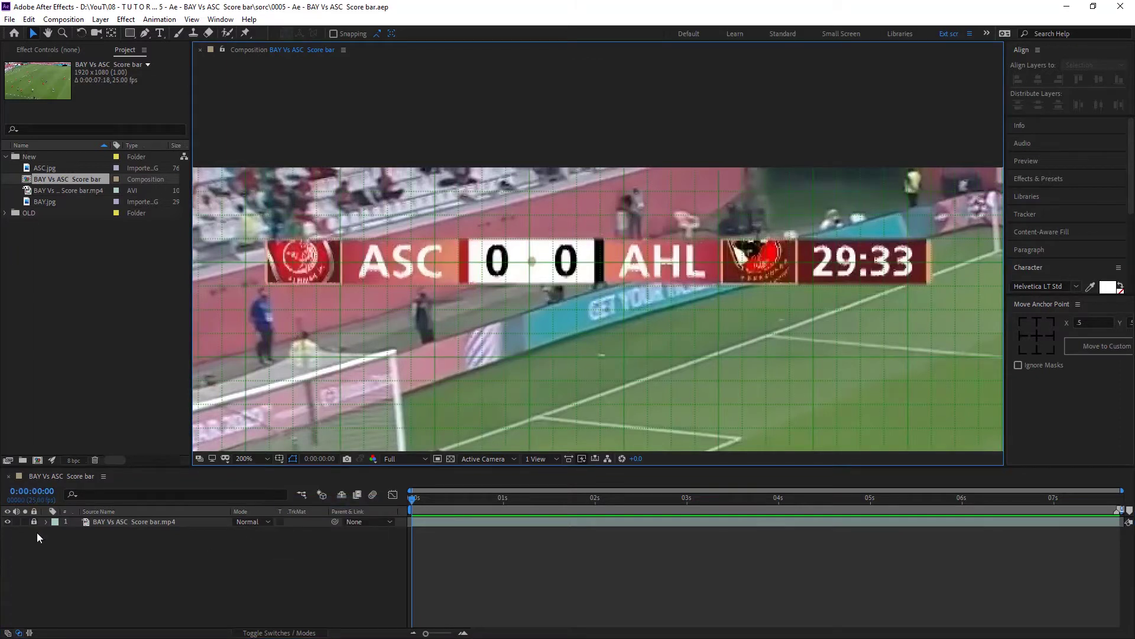
pyautogui.click(115, 520)
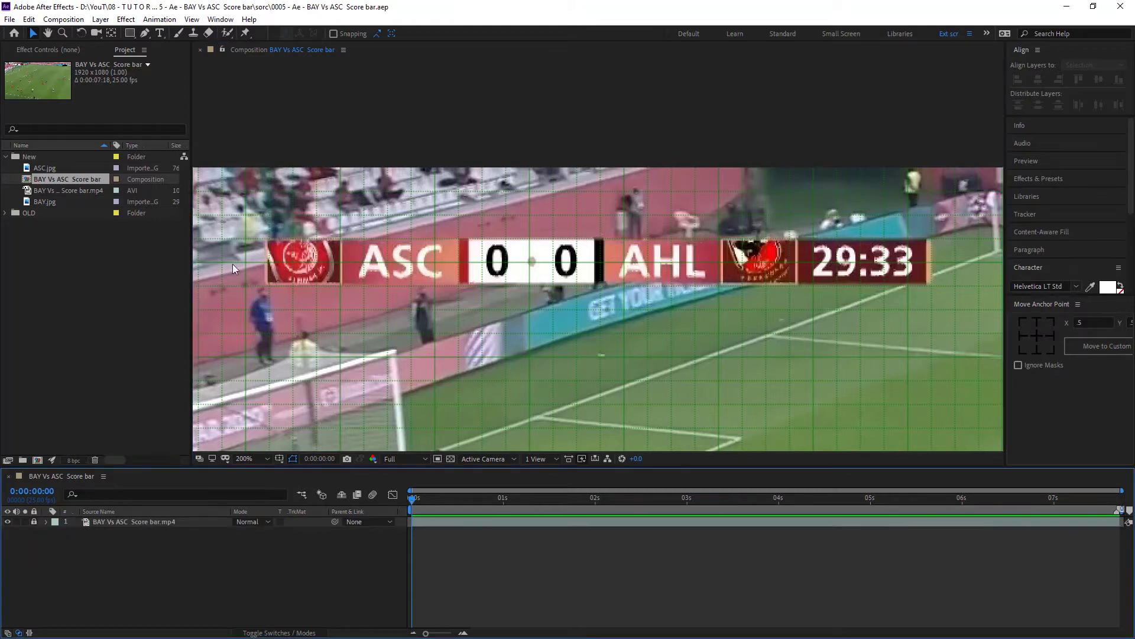
pyautogui.click(519, 302)
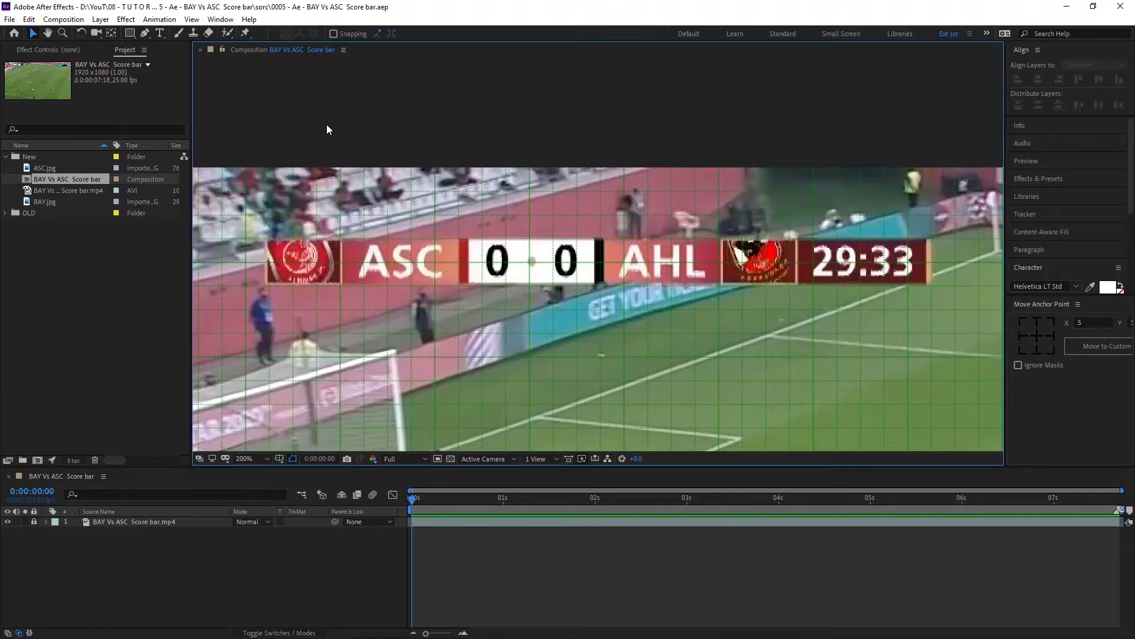
# Zoom in on the scoreboard and draw a red rectangle over the left club logo.
pyautogui.click(129, 33)
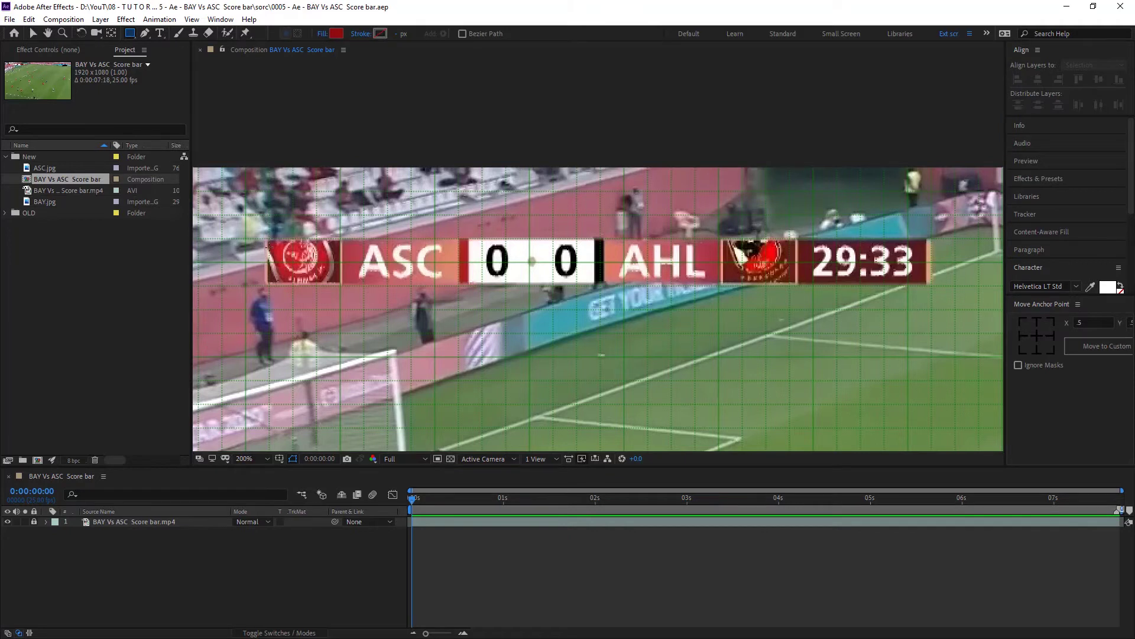
pyautogui.press('.')
pyautogui.press('.')
pyautogui.moveTo(368, 241); pyautogui.dragTo(893, 249)
pyautogui.moveTo(366, 261); pyautogui.dragTo(686, 253)
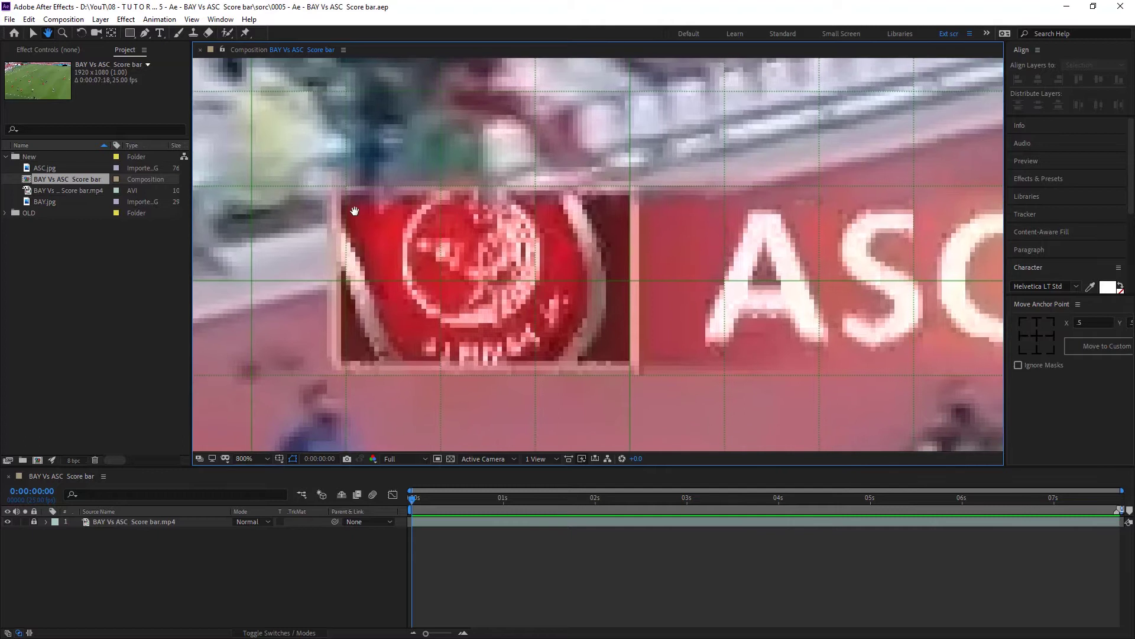
pyautogui.moveTo(333, 187); pyautogui.dragTo(636, 375)
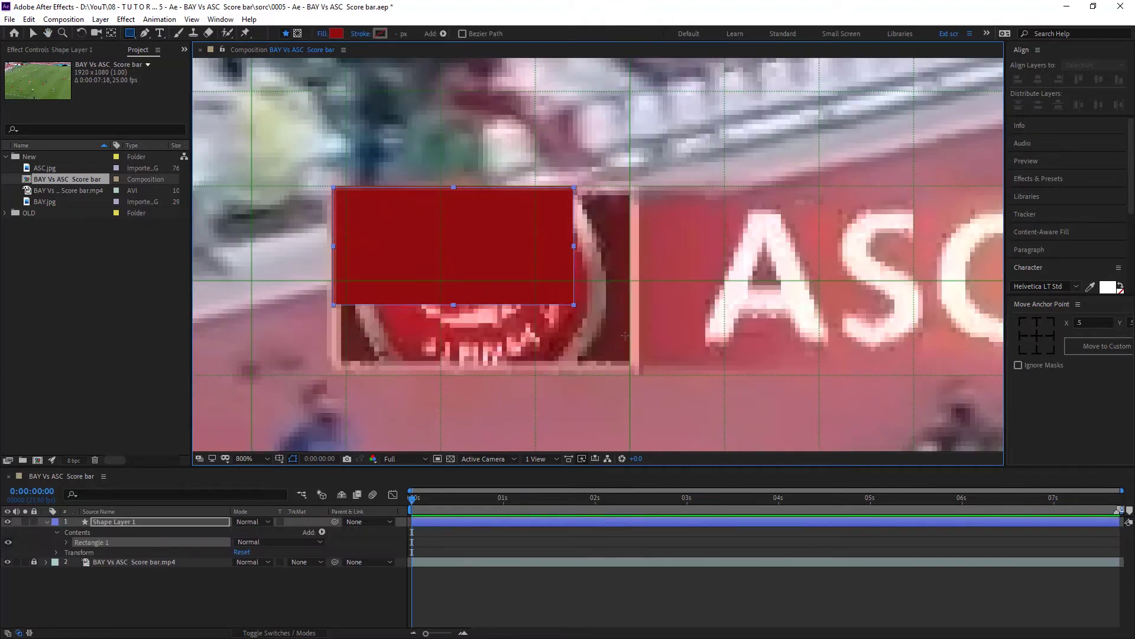
# Delete the stray rectangle layer and add a red rectangle over the ASC lettering in Shape Layer 1.
pyautogui.click(119, 523)
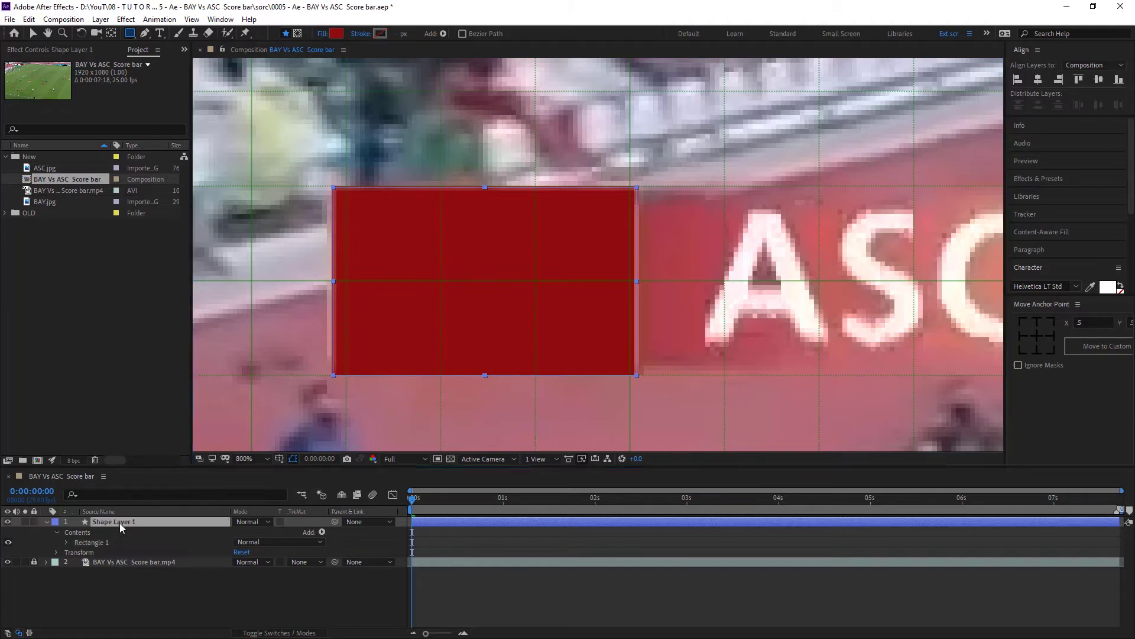
pyautogui.click(104, 596)
pyautogui.moveTo(675, 178); pyautogui.dragTo(931, 366)
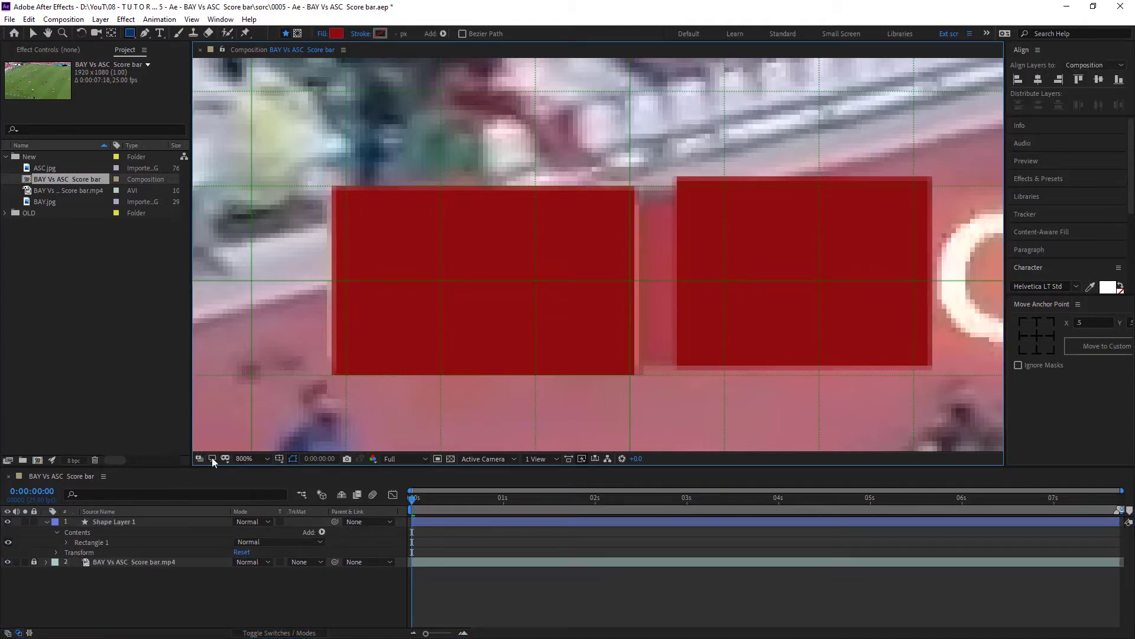
pyautogui.press('Delete')
pyautogui.click(105, 521)
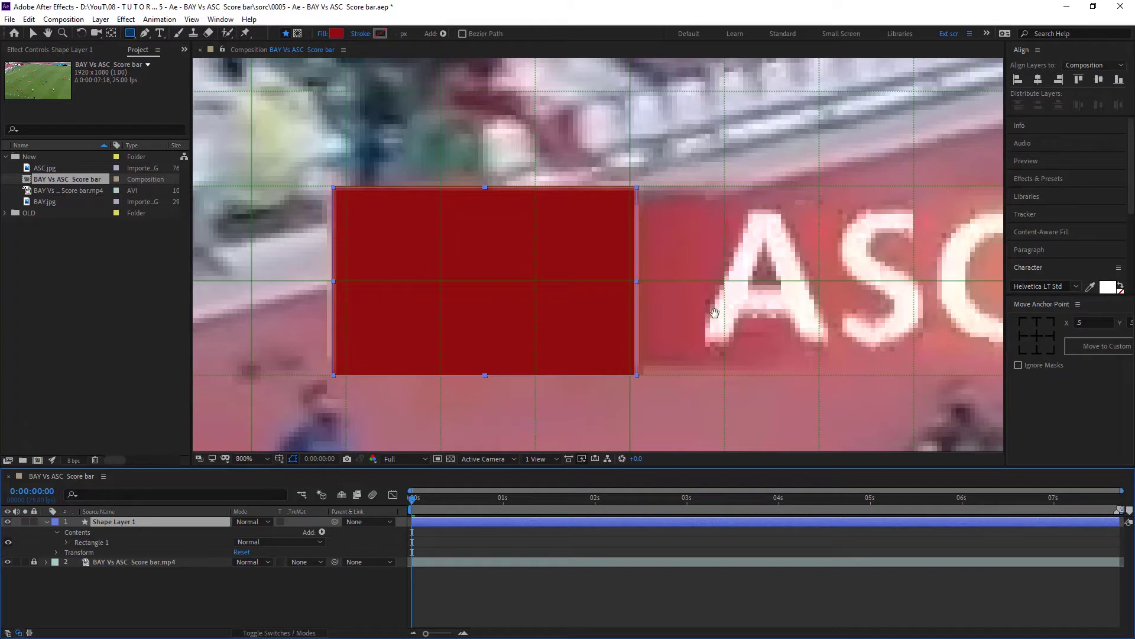
pyautogui.press('h')
pyautogui.moveTo(635, 301); pyautogui.dragTo(436, 313)
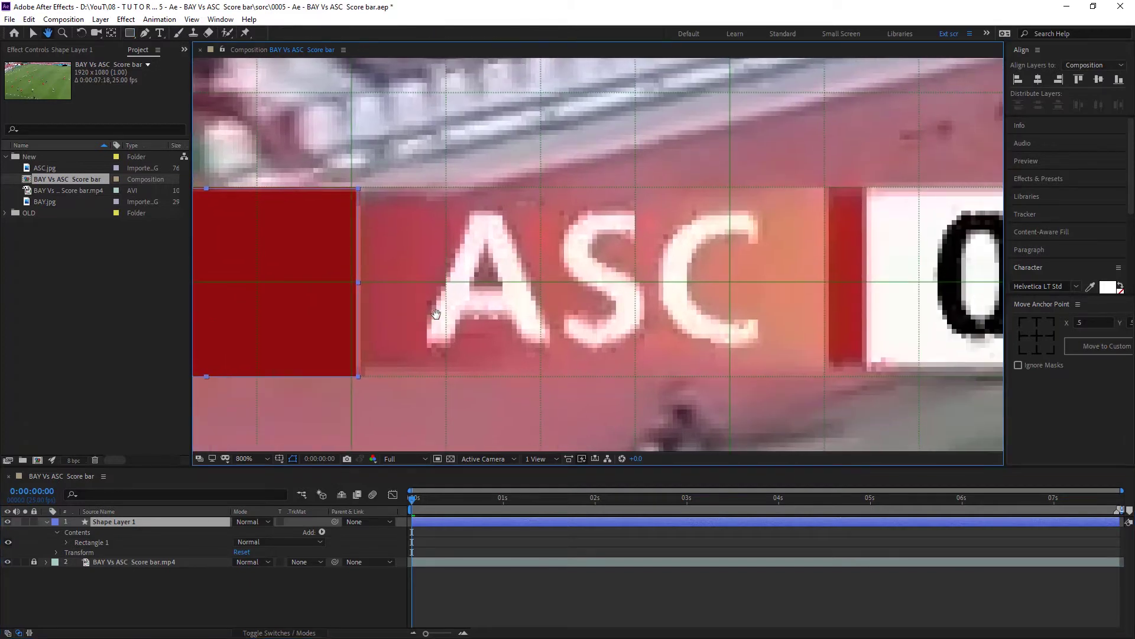
pyautogui.press('q')
pyautogui.moveTo(358, 189); pyautogui.dragTo(825, 378)
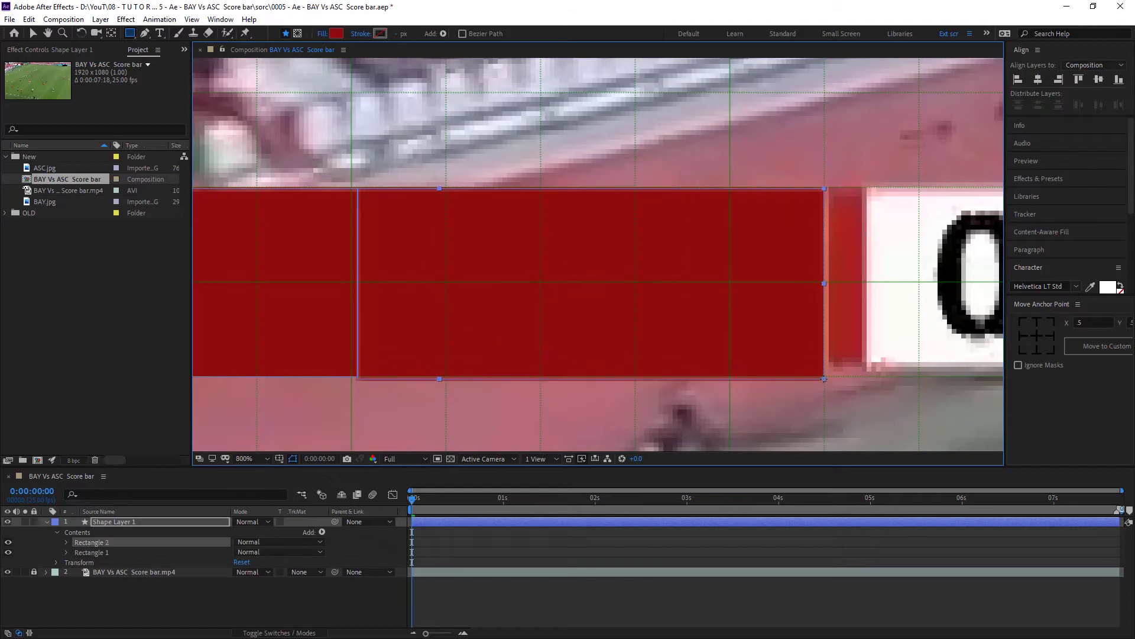
# Add rectangles covering the white score box, black gap, AHL lettering and 29:33 clock.
pyautogui.press('h')
pyautogui.moveTo(825, 180)
pyautogui.mouseDown()
pyautogui.moveTo(523, 185)
pyautogui.moveTo(561, 382)
pyautogui.mouseUp()
pyautogui.press('q')
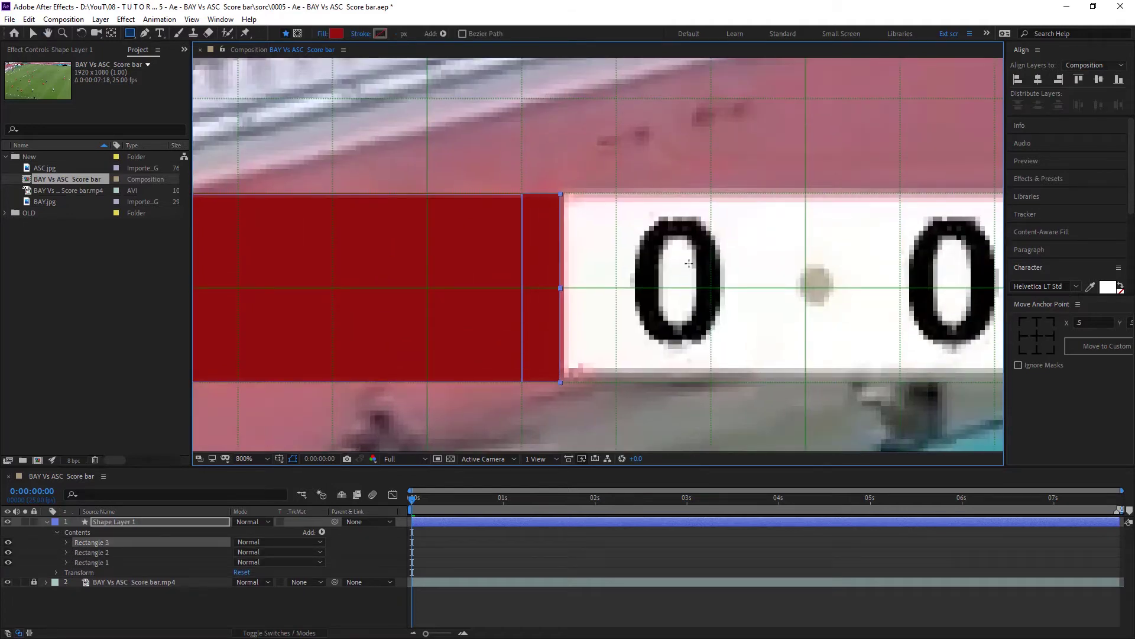
pyautogui.moveTo(689, 263); pyautogui.dragTo(411, 269)
pyautogui.moveTo(276, 392)
pyautogui.mouseDown()
pyautogui.moveTo(787, 200)
pyautogui.moveTo(560, 223)
pyautogui.moveTo(600, 411)
pyautogui.mouseUp()
pyautogui.moveTo(444, 297); pyautogui.dragTo(243, 307)
pyautogui.moveTo(399, 233)
pyautogui.mouseDown()
pyautogui.moveTo(637, 293)
pyautogui.moveTo(865, 421)
pyautogui.moveTo(418, 408)
pyautogui.moveTo(728, 408)
pyautogui.moveTo(375, 411)
pyautogui.moveTo(897, 408)
pyautogui.moveTo(593, 406)
pyautogui.mouseUp()
pyautogui.moveTo(589, 218); pyautogui.dragTo(615, 406)
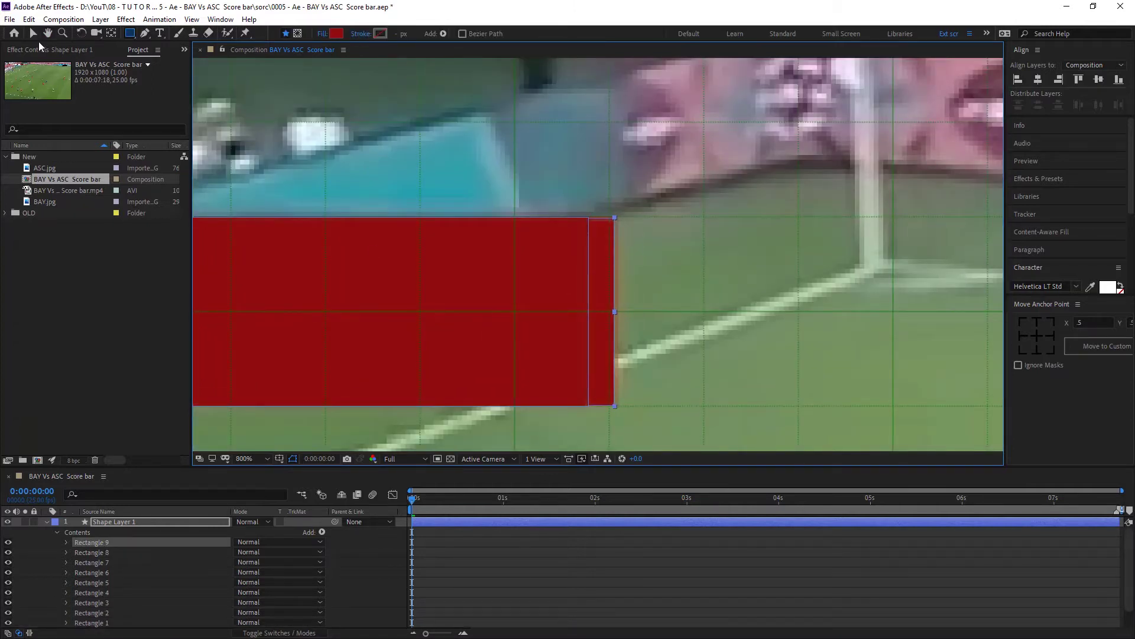
# Zoom out and drag Shape Layer 1's red bar down below the scoreboard.
pyautogui.click(33, 34)
pyautogui.press(',')
pyautogui.press(',')
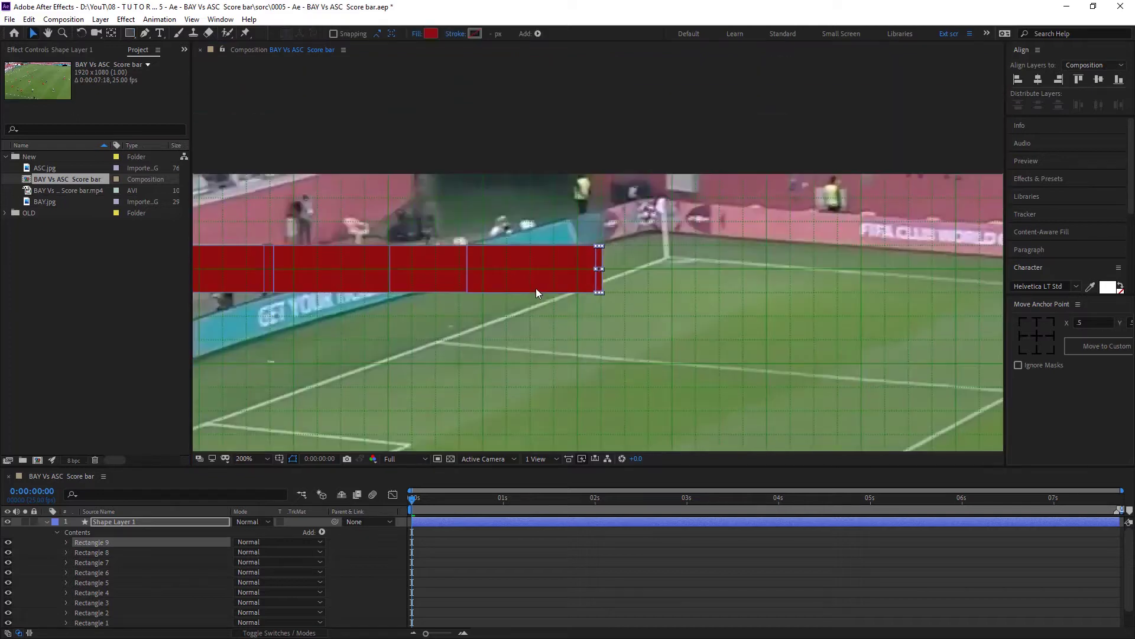
pyautogui.press(',')
pyautogui.moveTo(492, 292); pyautogui.dragTo(630, 323)
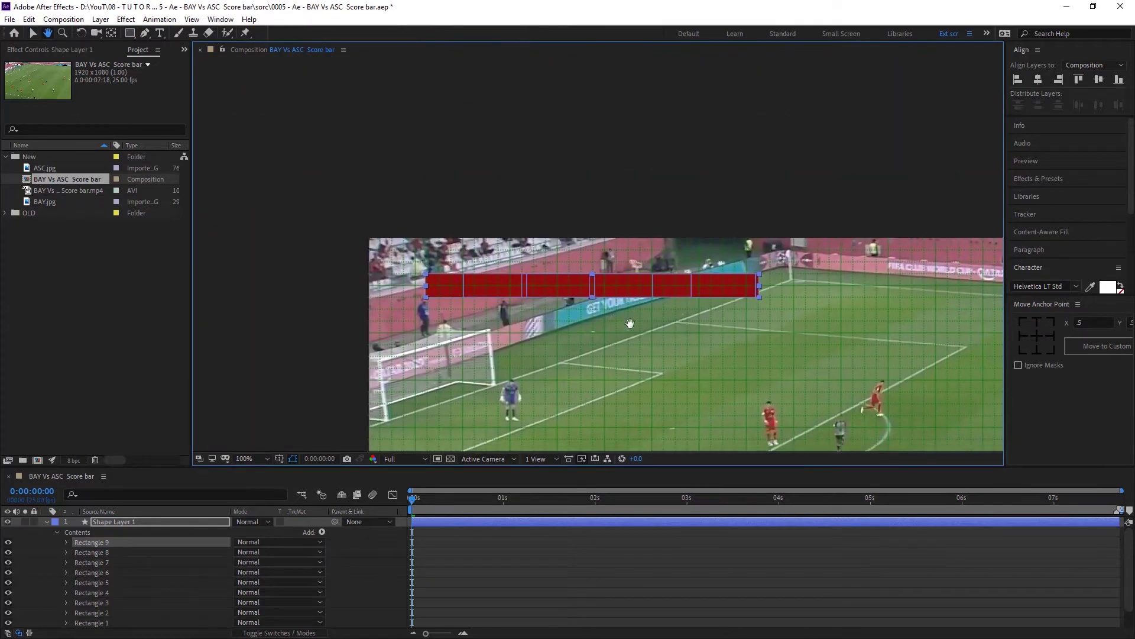
pyautogui.press('.')
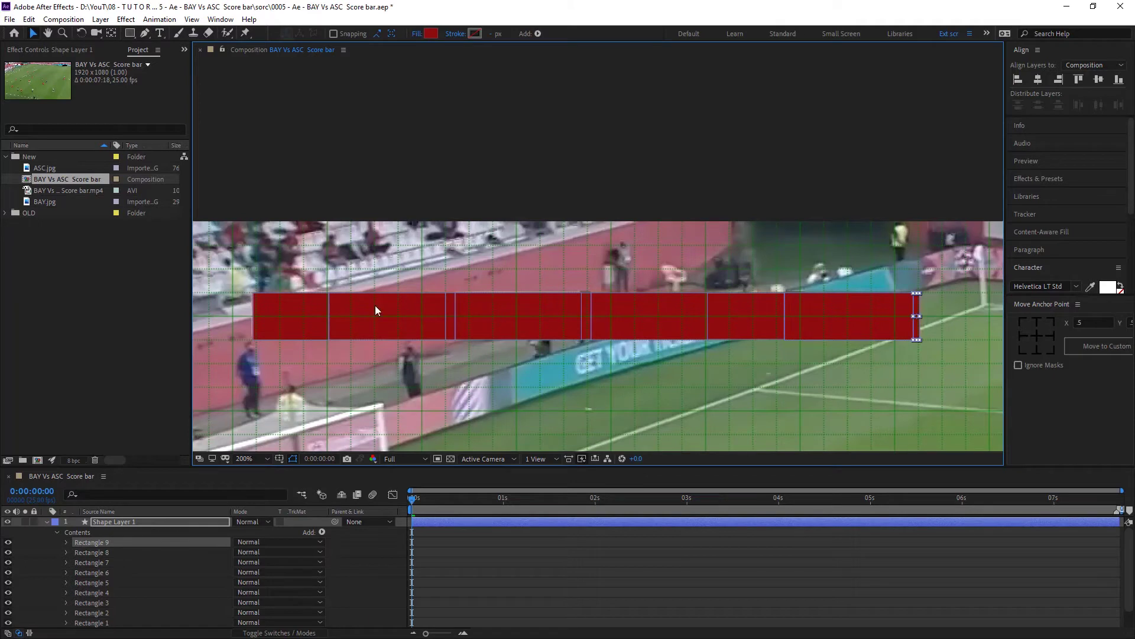
pyautogui.click(124, 522)
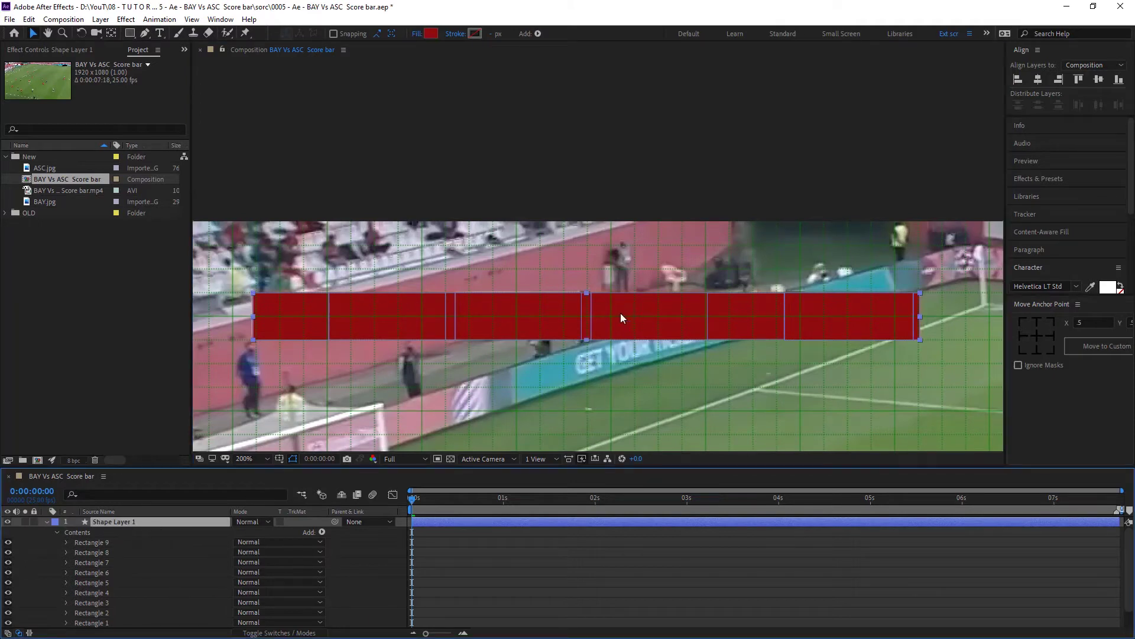
pyautogui.moveTo(647, 331); pyautogui.dragTo(632, 379)
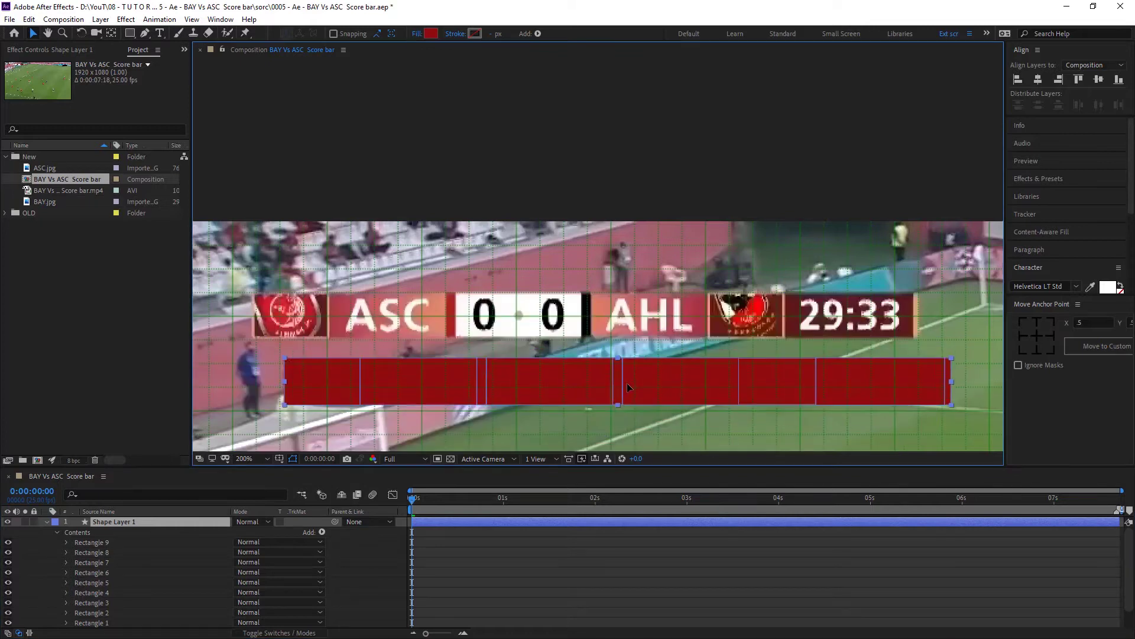
# Move Rectangle 9 back onto the bar and nudge the bar to sit just below the scoreboard.
pyautogui.press('Return')
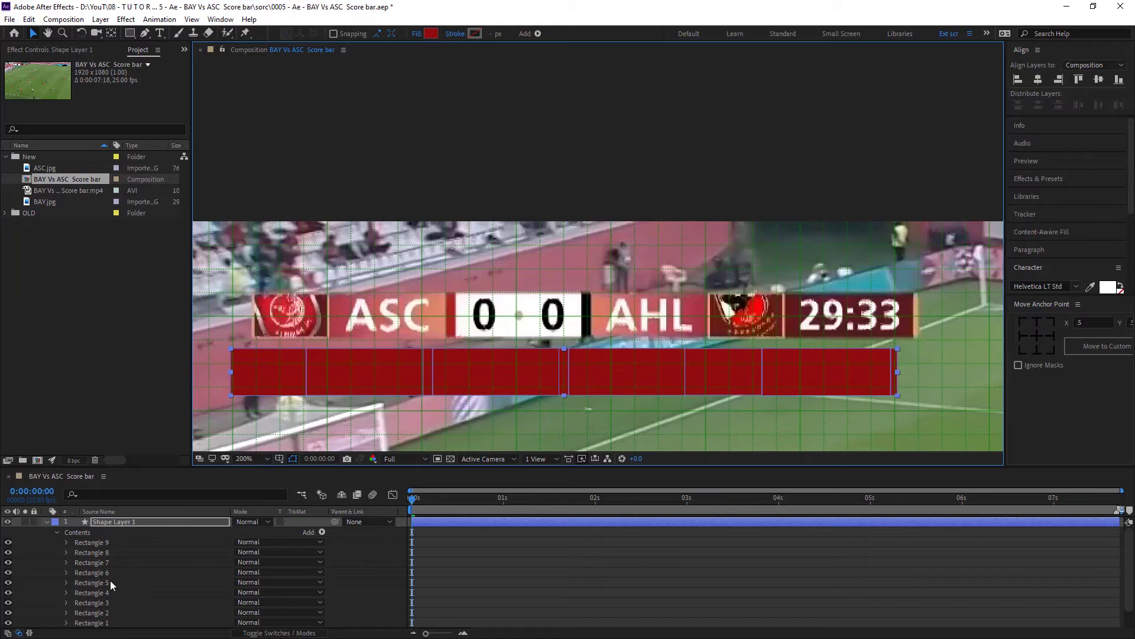
pyautogui.click(94, 542)
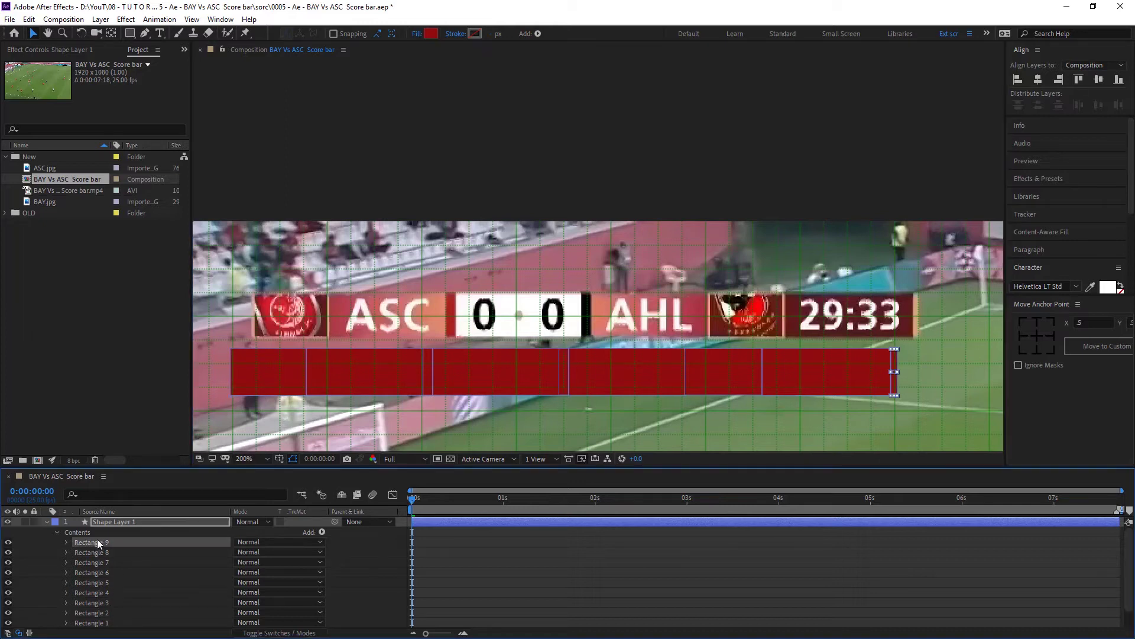
pyautogui.moveTo(895, 384)
pyautogui.mouseDown()
pyautogui.moveTo(579, 285)
pyautogui.moveTo(627, 291)
pyautogui.mouseUp()
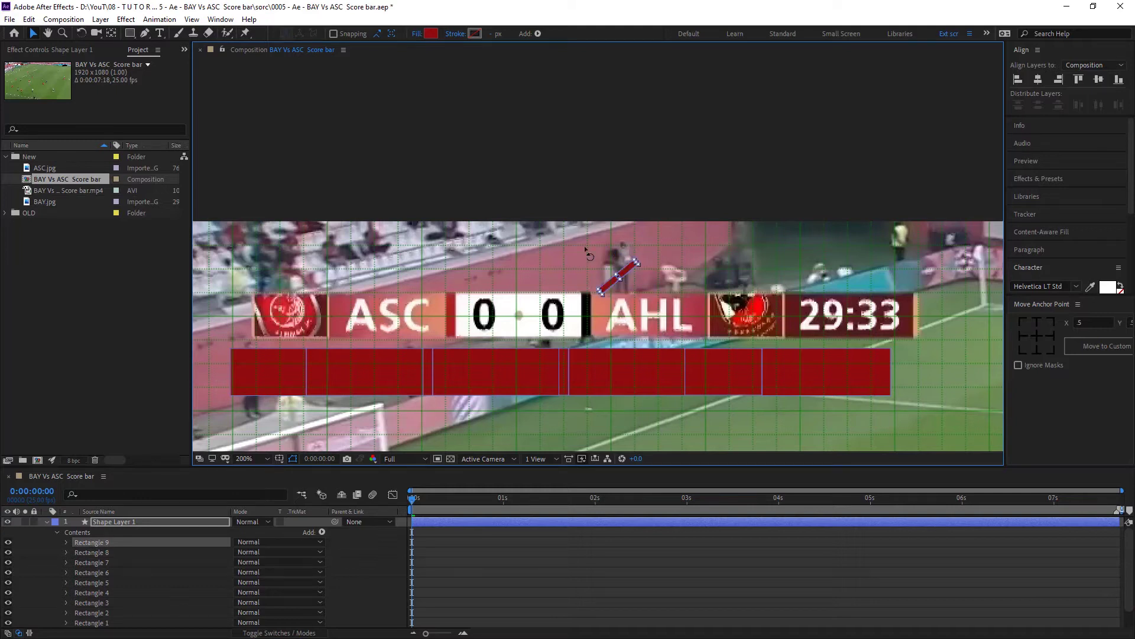
pyautogui.scroll(3, 600, 242)
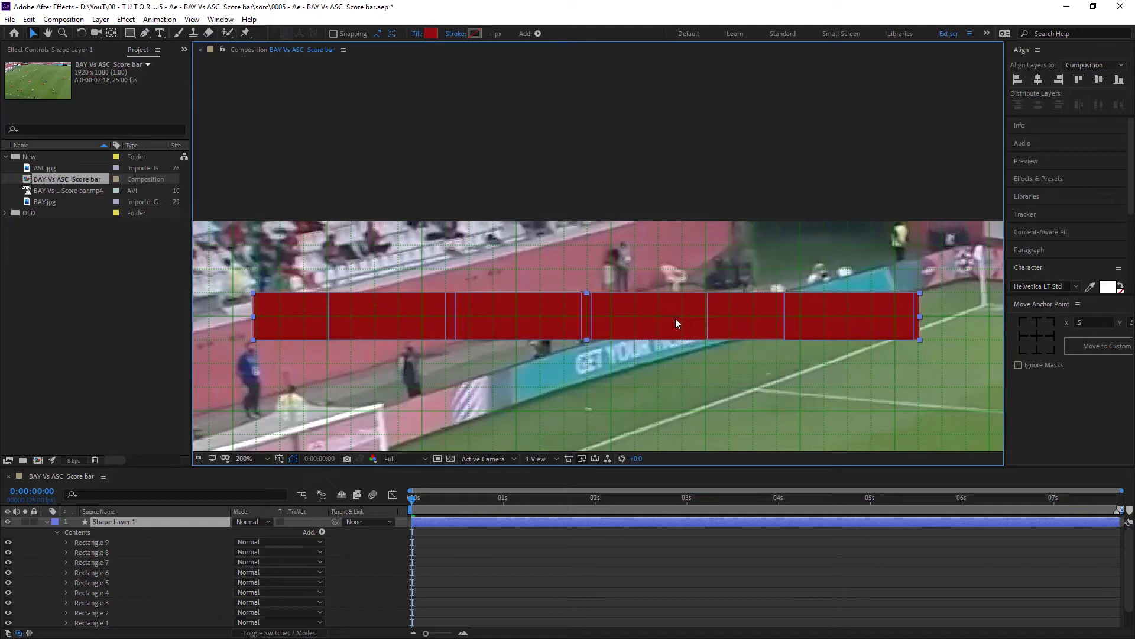
pyautogui.moveTo(667, 312); pyautogui.dragTo(676, 386)
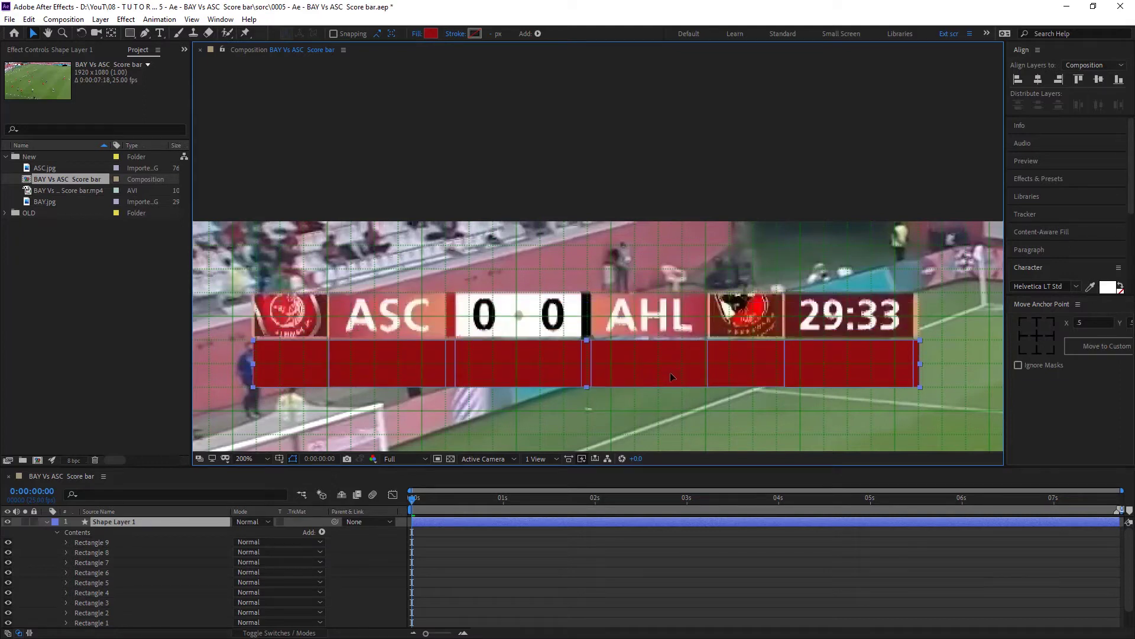
pyautogui.moveTo(675, 382); pyautogui.dragTo(675, 380)
pyautogui.press('Return')
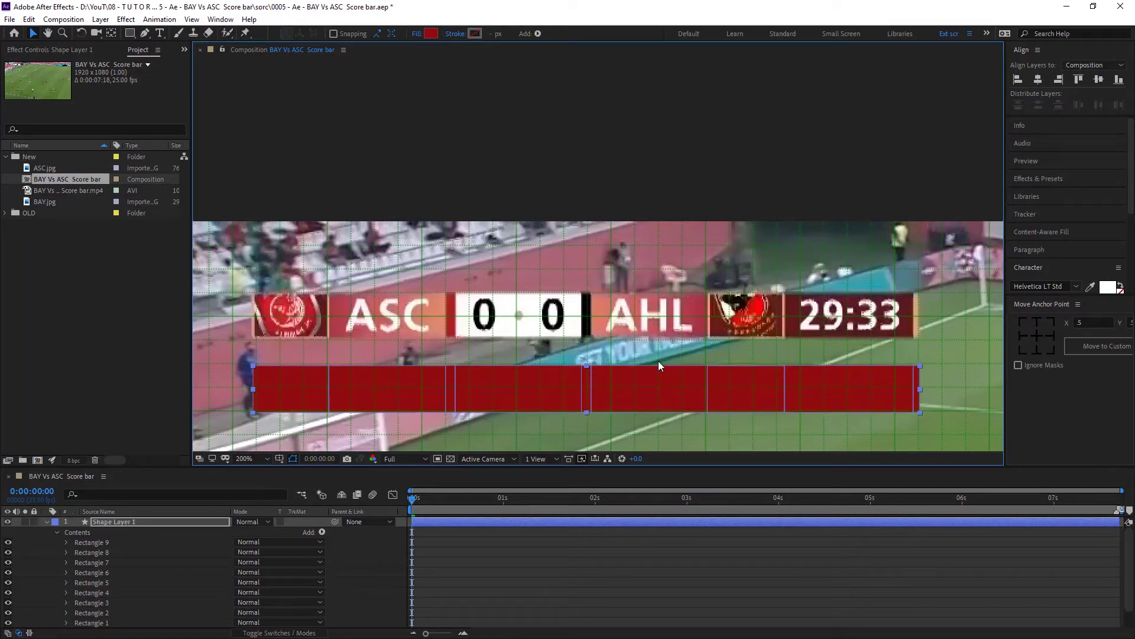
pyautogui.press(',')
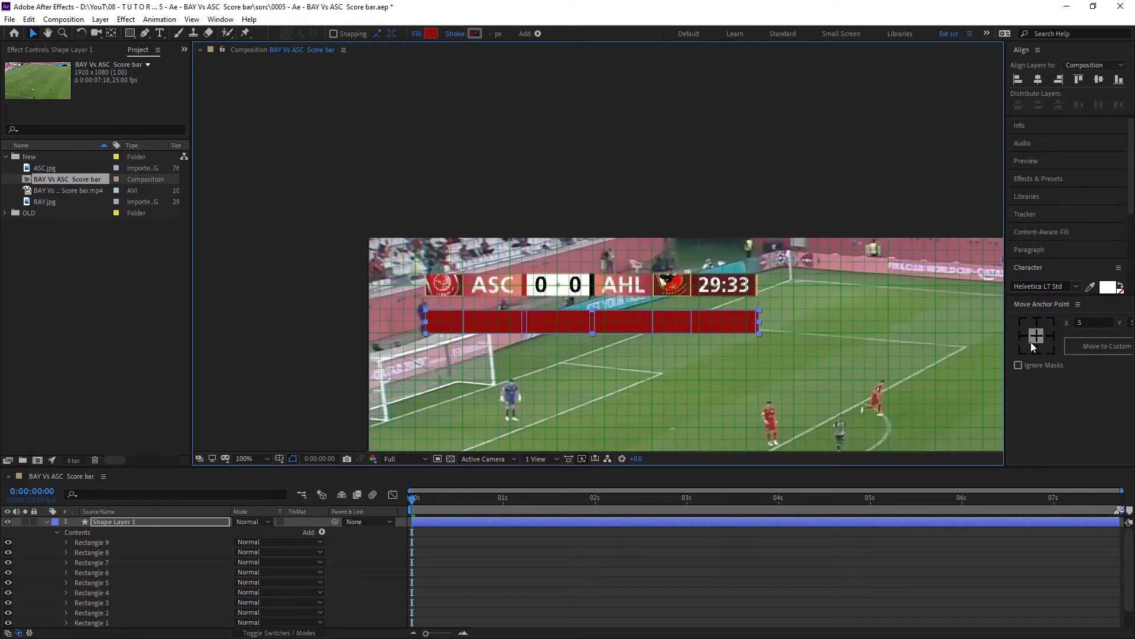
# Centre the bar's anchor point and align the bar to the composition's horizontal and vertical centre.
pyautogui.click(1037, 332)
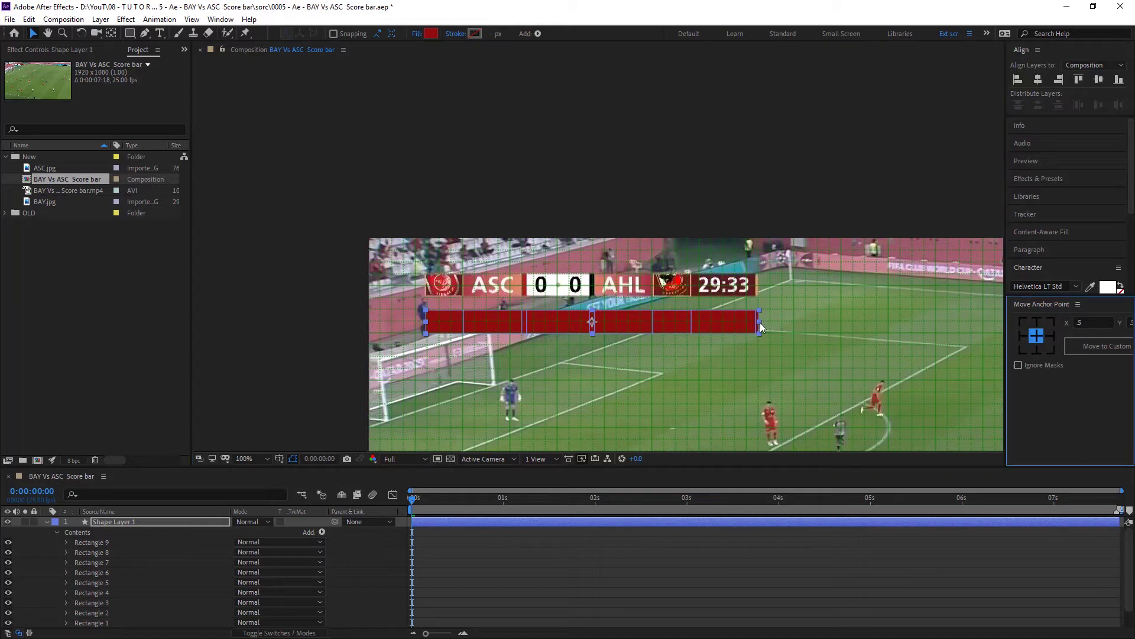
pyautogui.click(1038, 78)
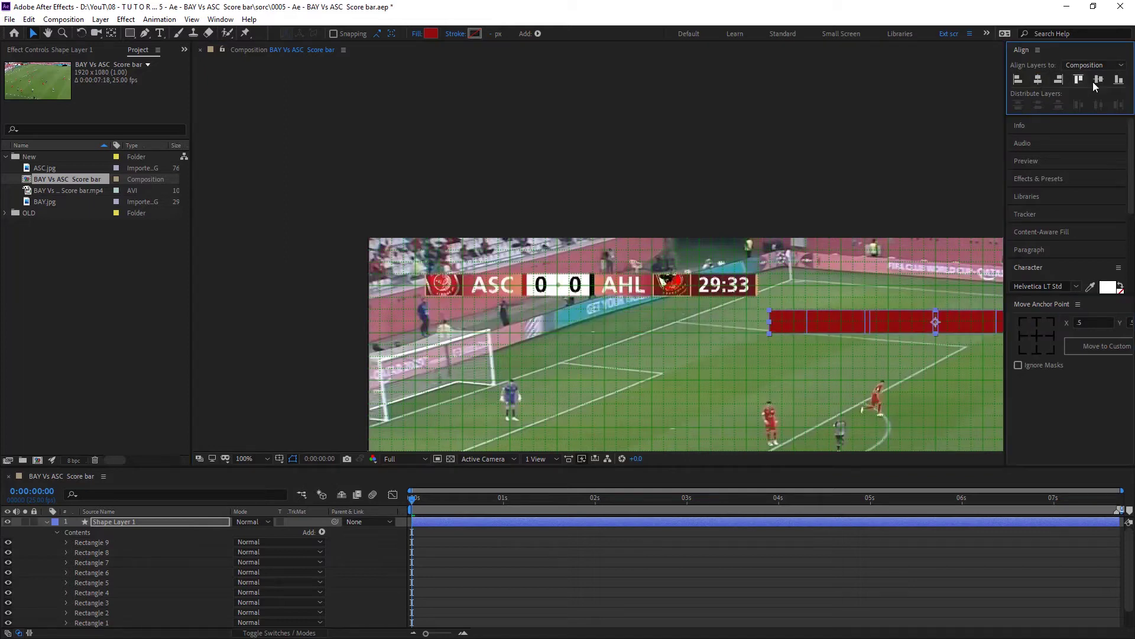
pyautogui.click(1098, 81)
pyautogui.scroll(-4, 837, 328)
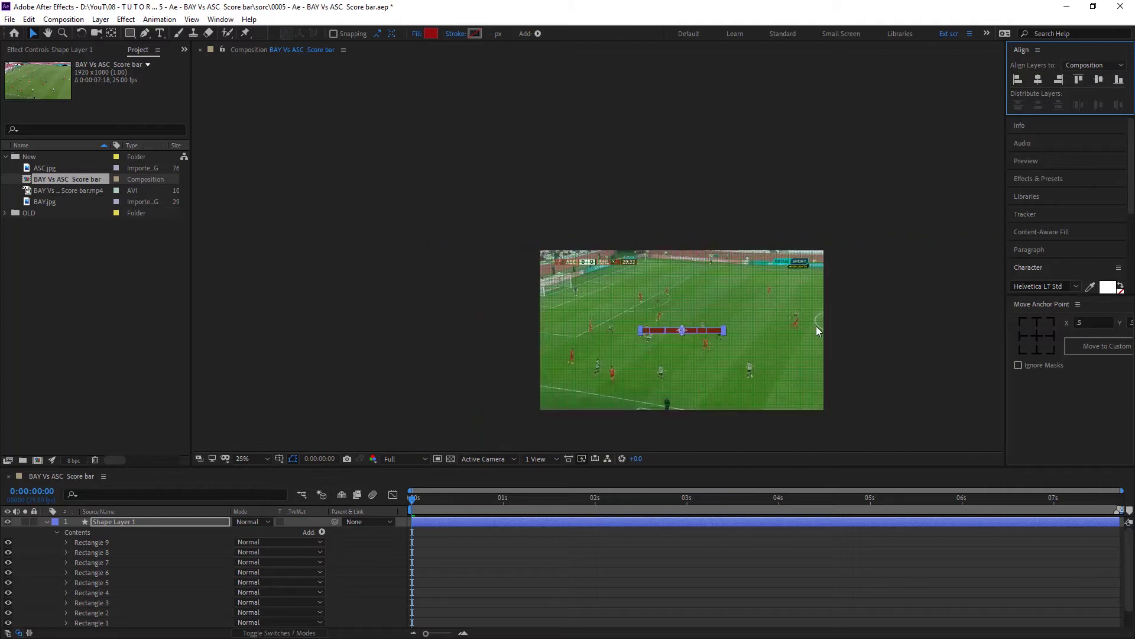
pyautogui.hotkey('shift', '/')
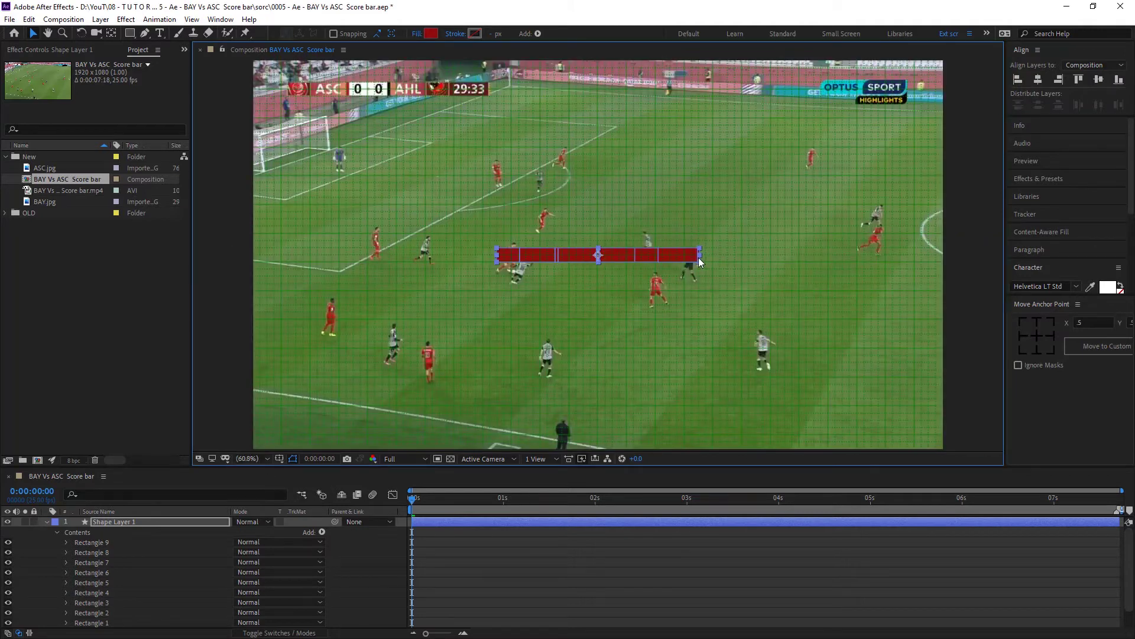
# Scale the red bar up evenly and move it higher in the frame.
pyautogui.moveTo(700, 260); pyautogui.dragTo(865, 272)
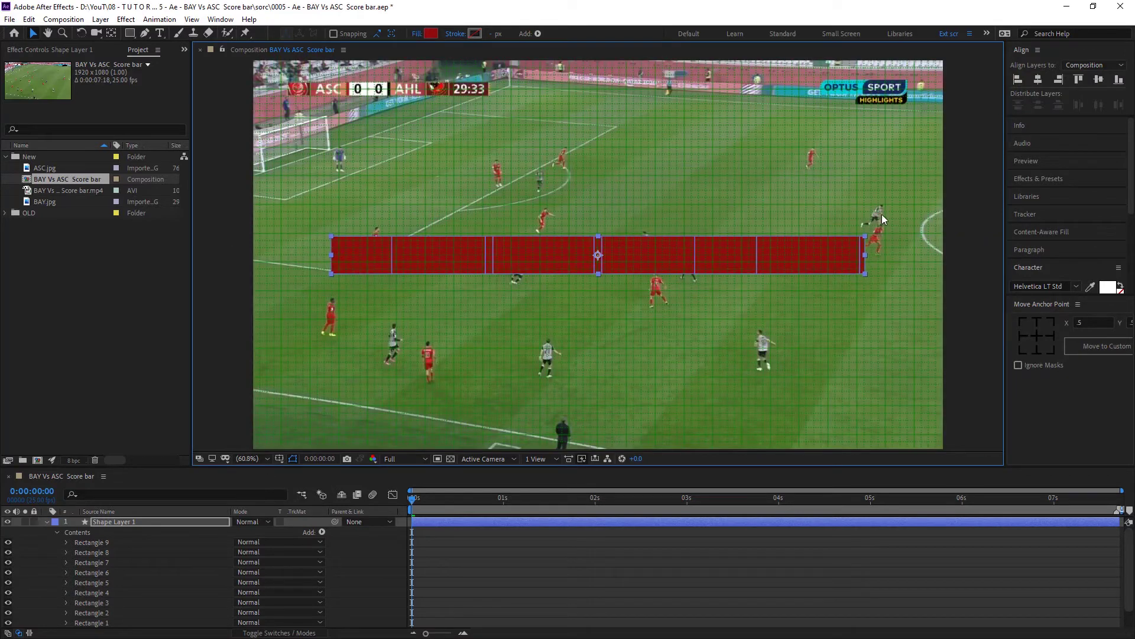
pyautogui.moveTo(881, 214); pyautogui.dragTo(896, 196)
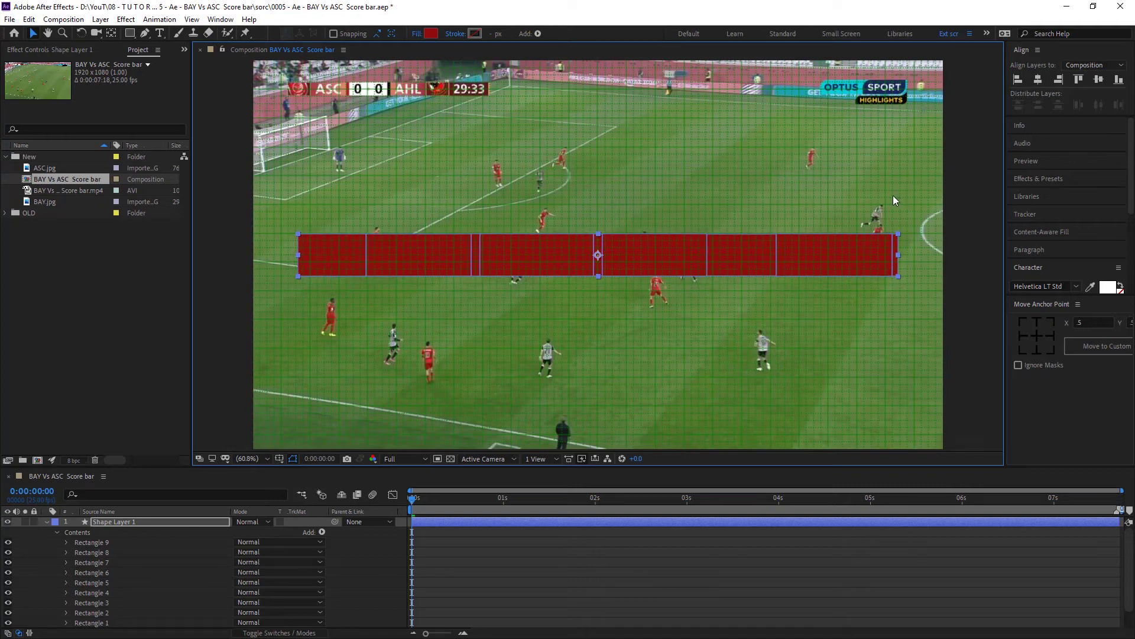
pyautogui.press('.')
pyautogui.press('.')
pyautogui.press('.')
pyautogui.press('.')
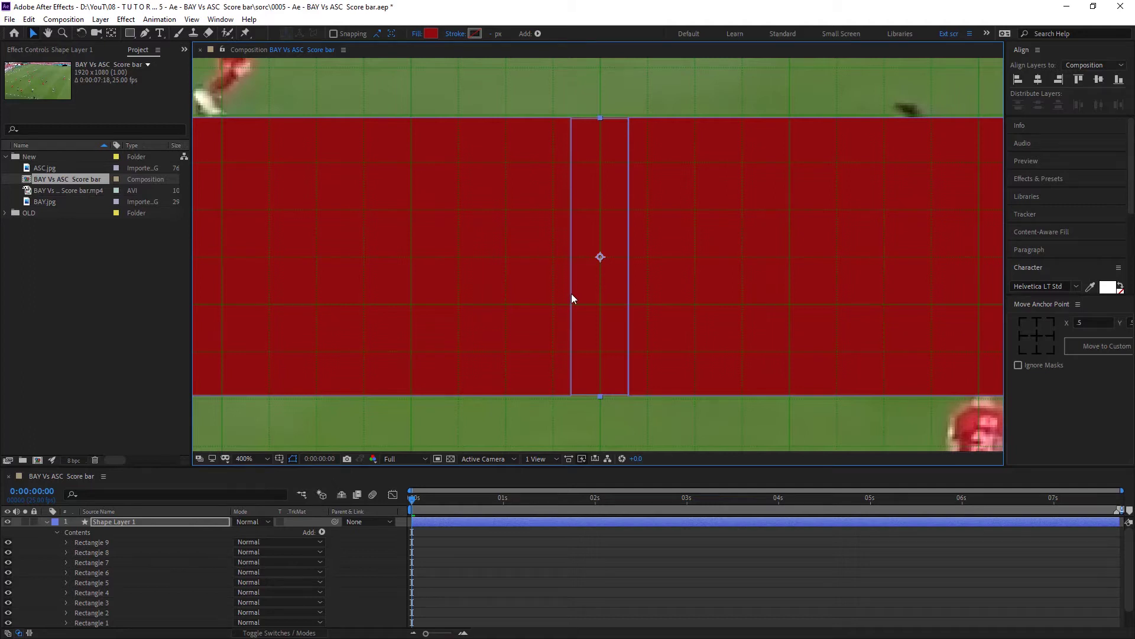
pyautogui.press(',')
pyautogui.press(',')
pyautogui.press(',')
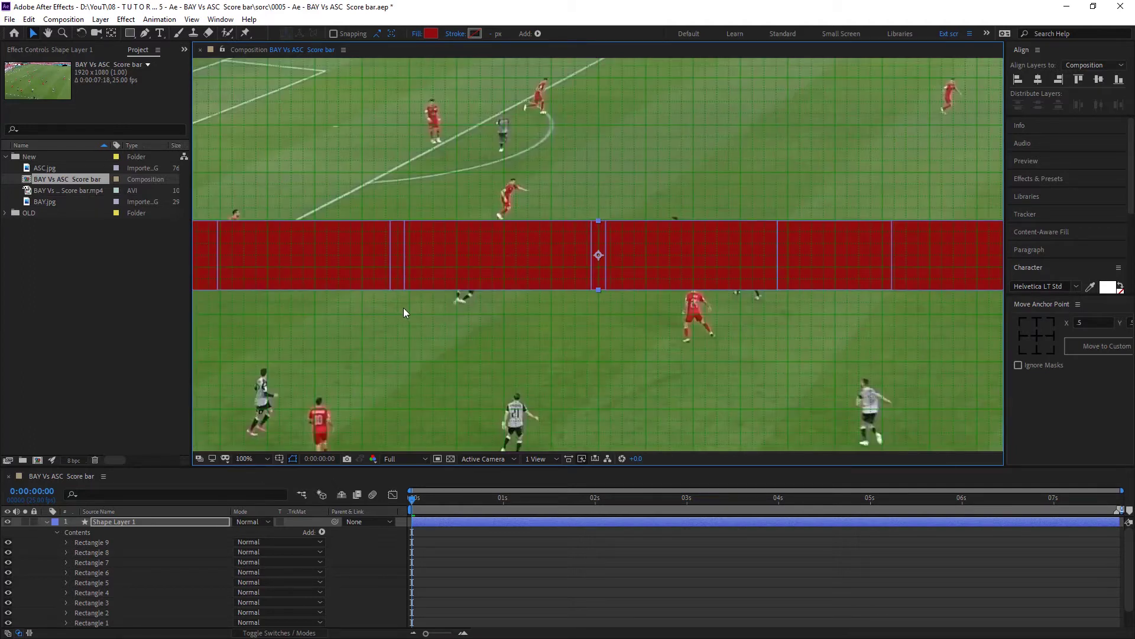
pyautogui.press(',')
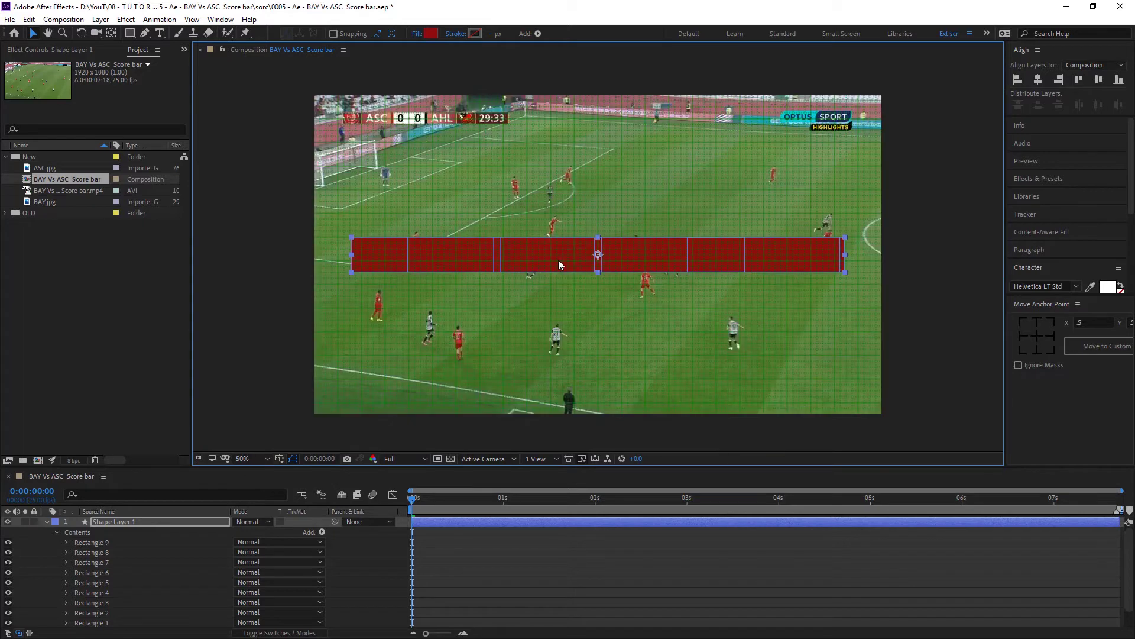
pyautogui.moveTo(558, 261); pyautogui.dragTo(536, 159)
pyautogui.press('.')
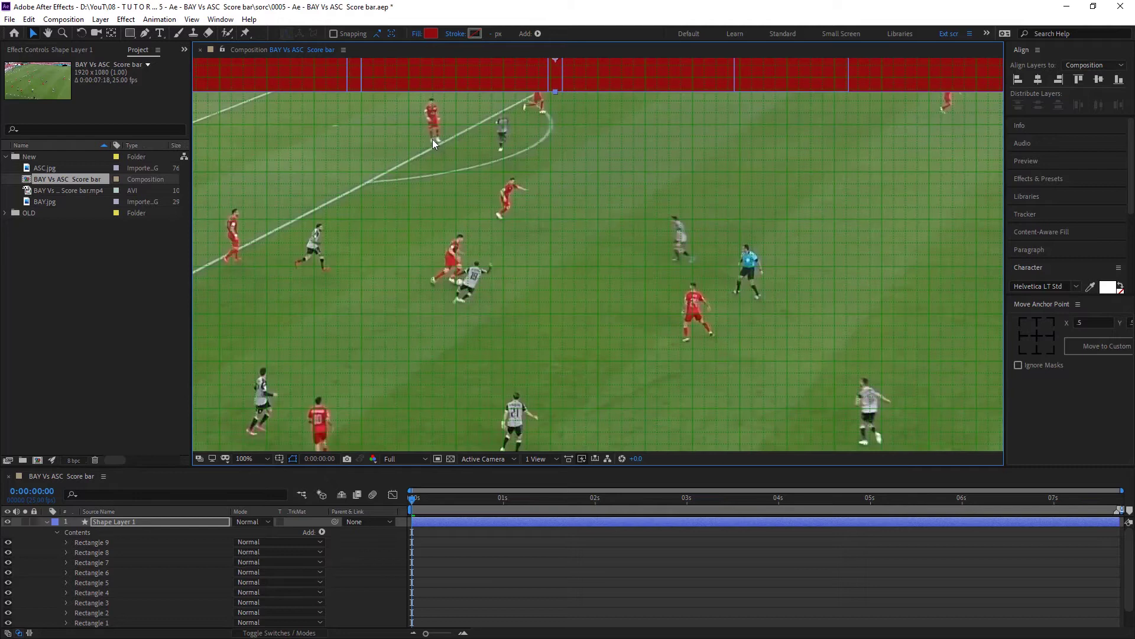
pyautogui.press('h')
pyautogui.moveTo(432, 139); pyautogui.dragTo(597, 394)
# Switch to the Selection tool and turn off the grid overlay.
pyautogui.press('v')
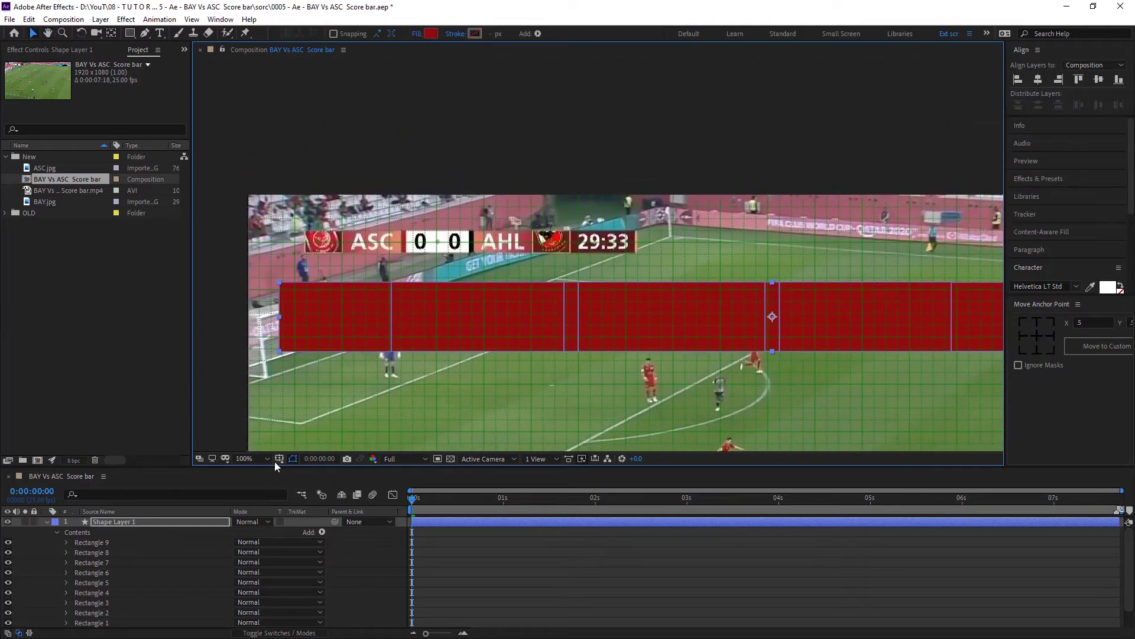
pyautogui.click(277, 459)
pyautogui.click(283, 501)
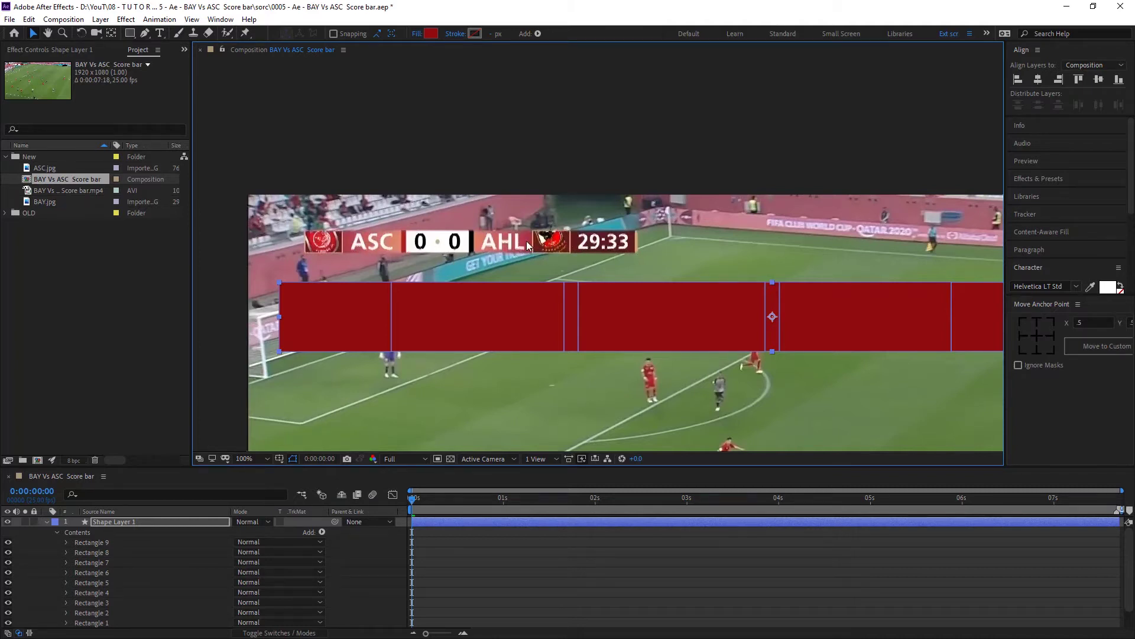
# Rename Shape Layer 1 to 'score card' and select Rectangle 2, the bar's second section.
pyautogui.click(487, 325)
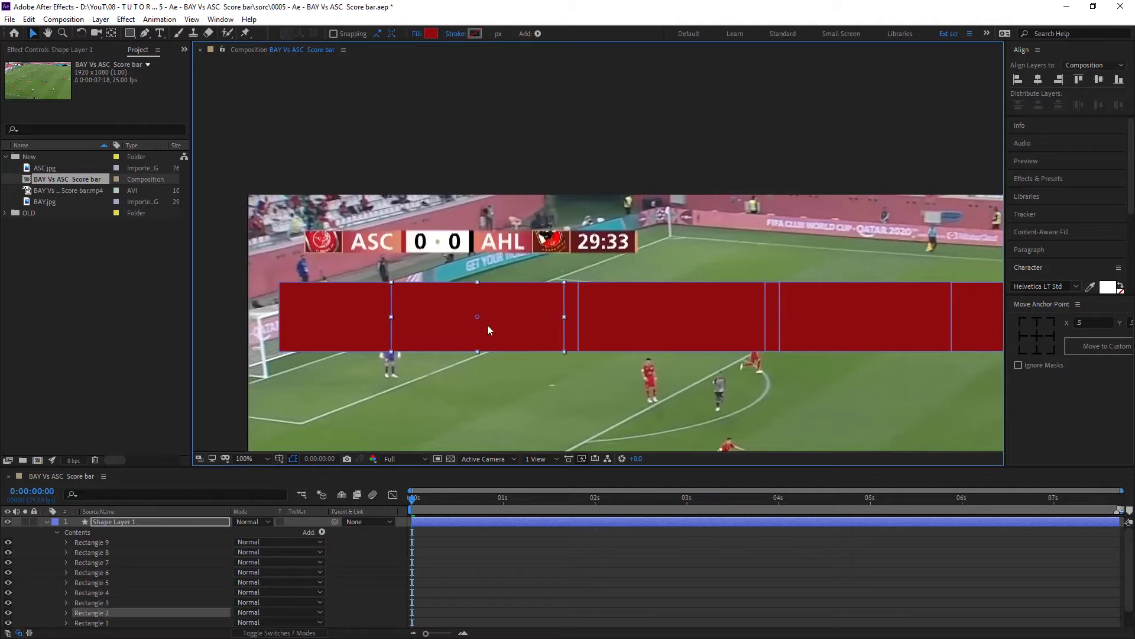
pyautogui.click(133, 521)
pyautogui.write('score card')
pyautogui.click(458, 310)
pyautogui.click(98, 543)
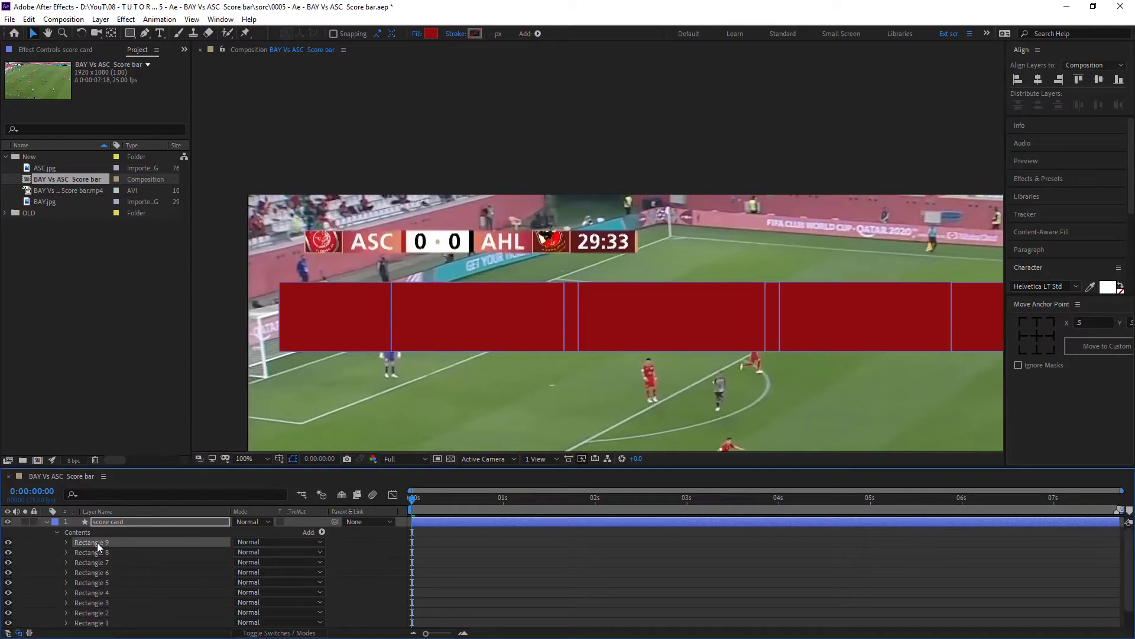
pyautogui.press('Return')
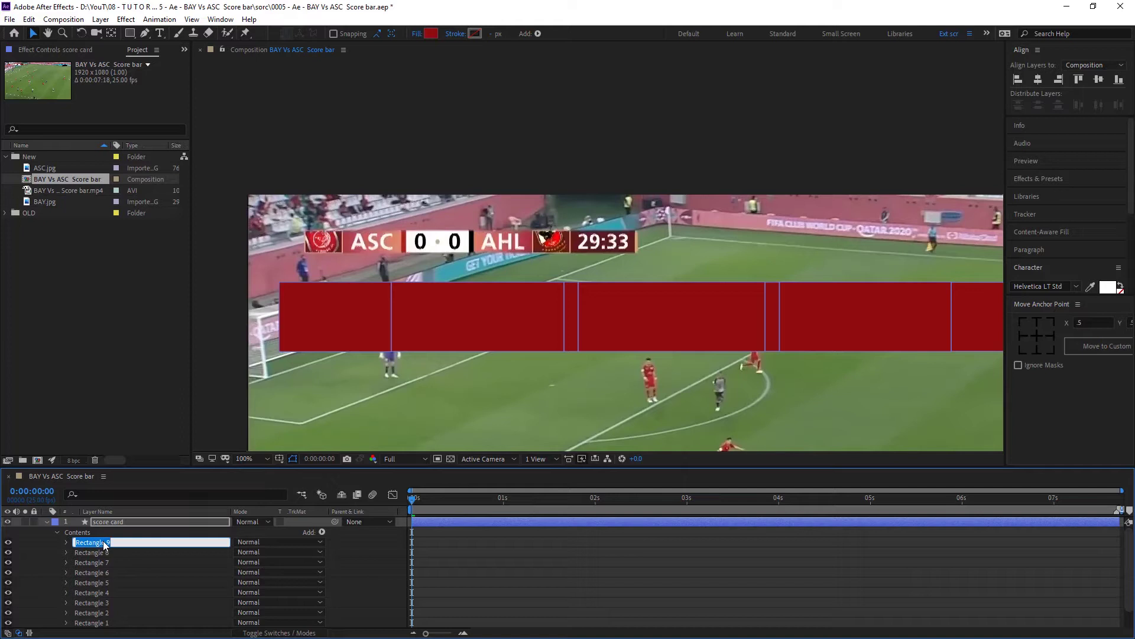
pyautogui.click(140, 562)
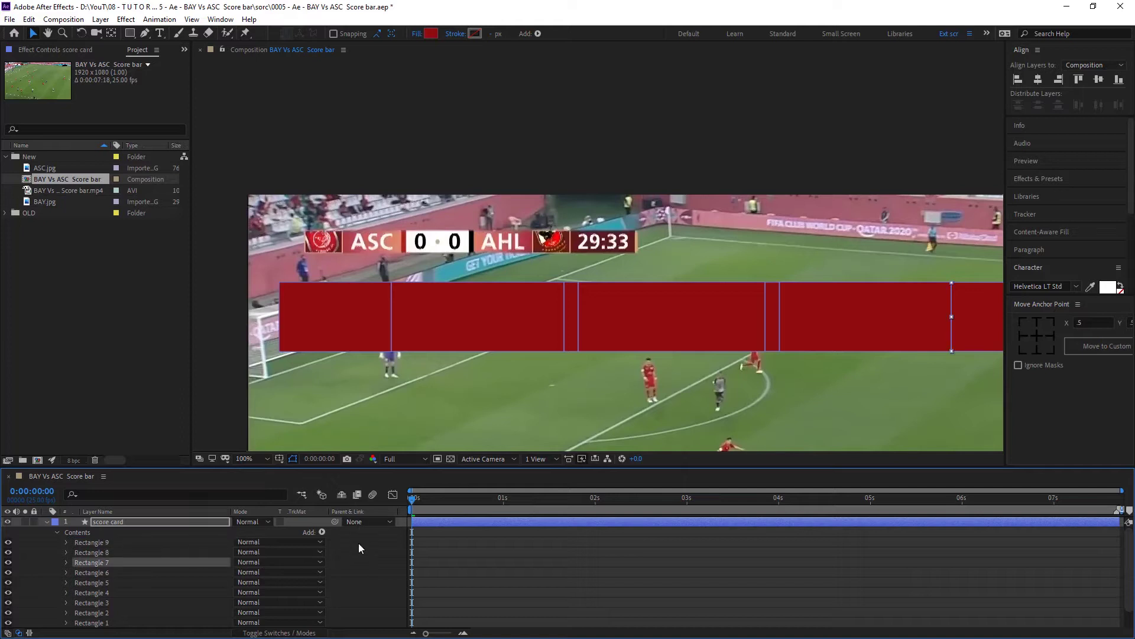
pyautogui.click(477, 329)
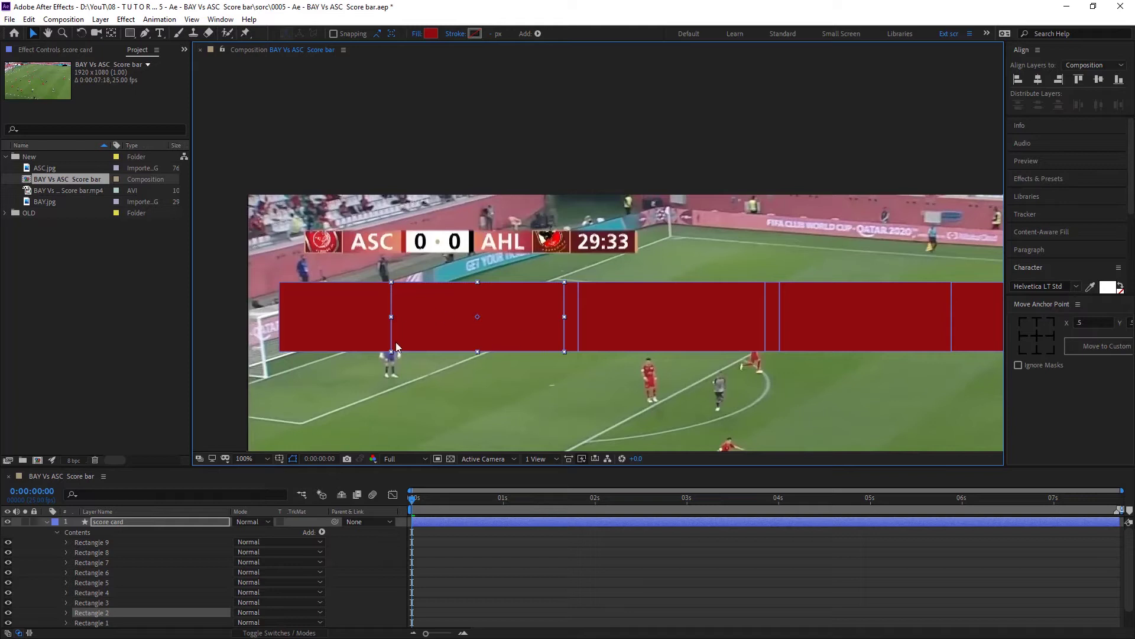
# Discard a trial pink fill and set Rectangle 2's fill type to Linear Gradient.
pyautogui.click(430, 33)
pyautogui.moveTo(544, 171); pyautogui.dragTo(508, 127)
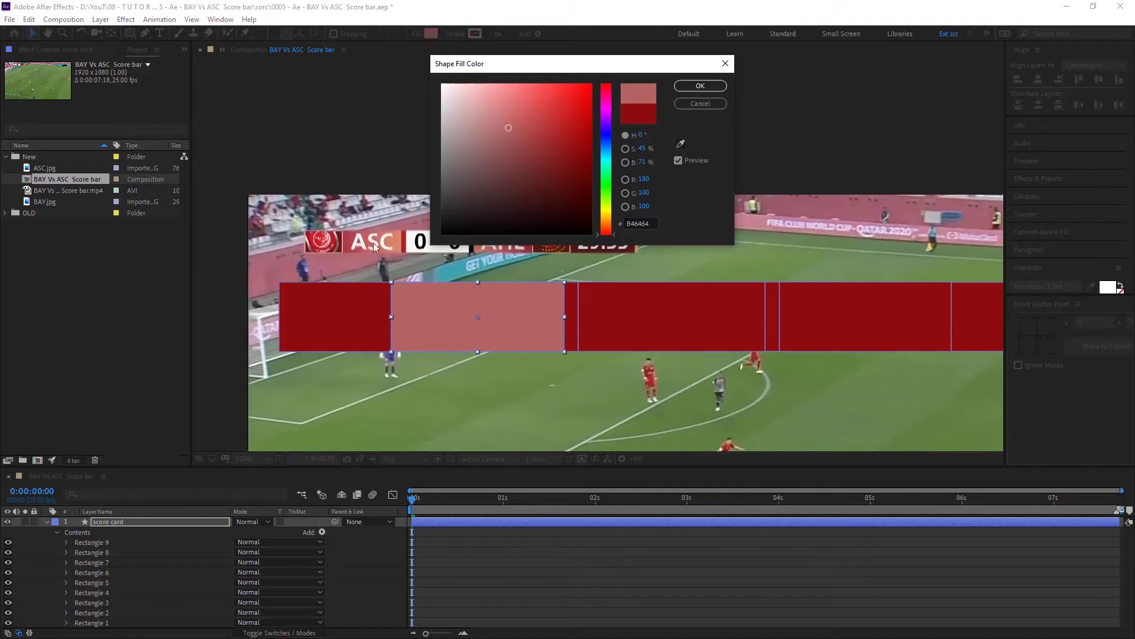
pyautogui.click(700, 103)
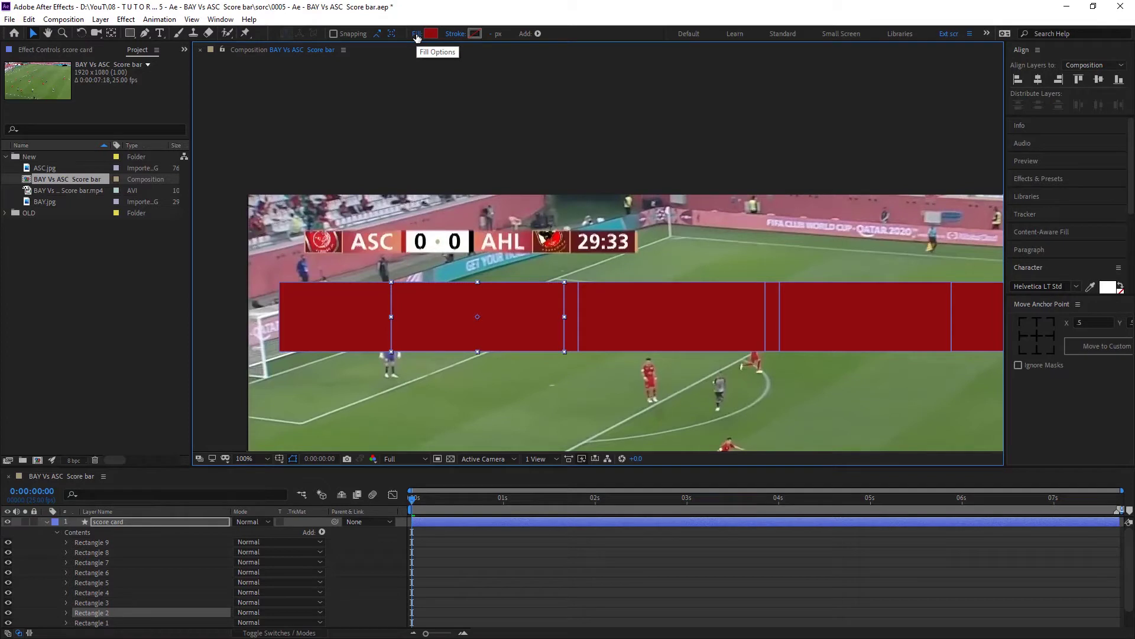
pyautogui.click(416, 34)
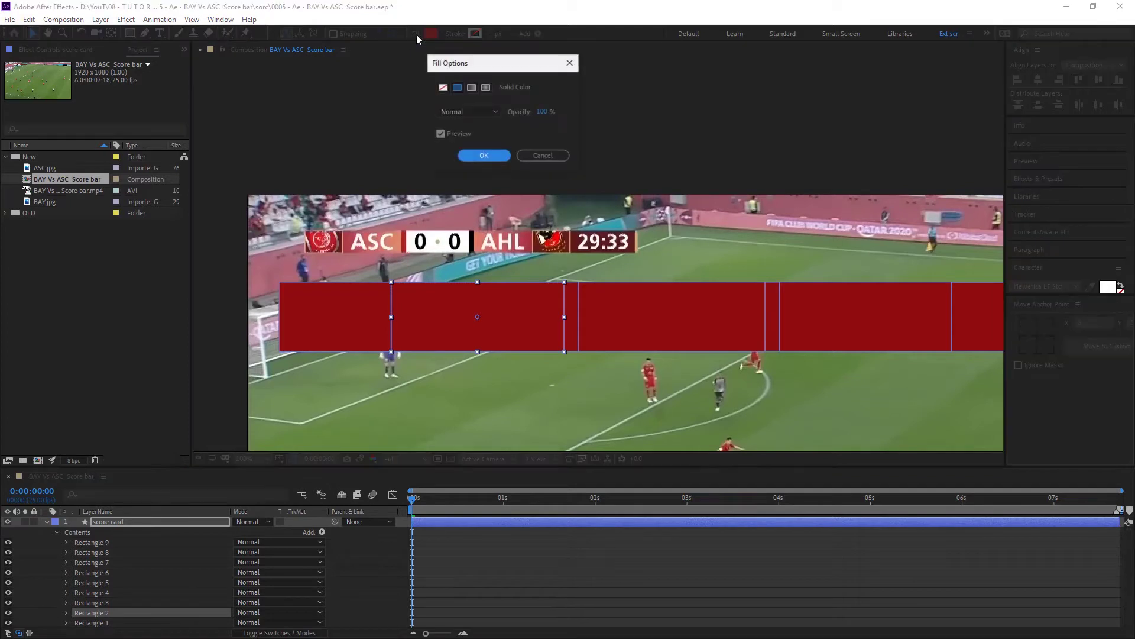
pyautogui.click(471, 87)
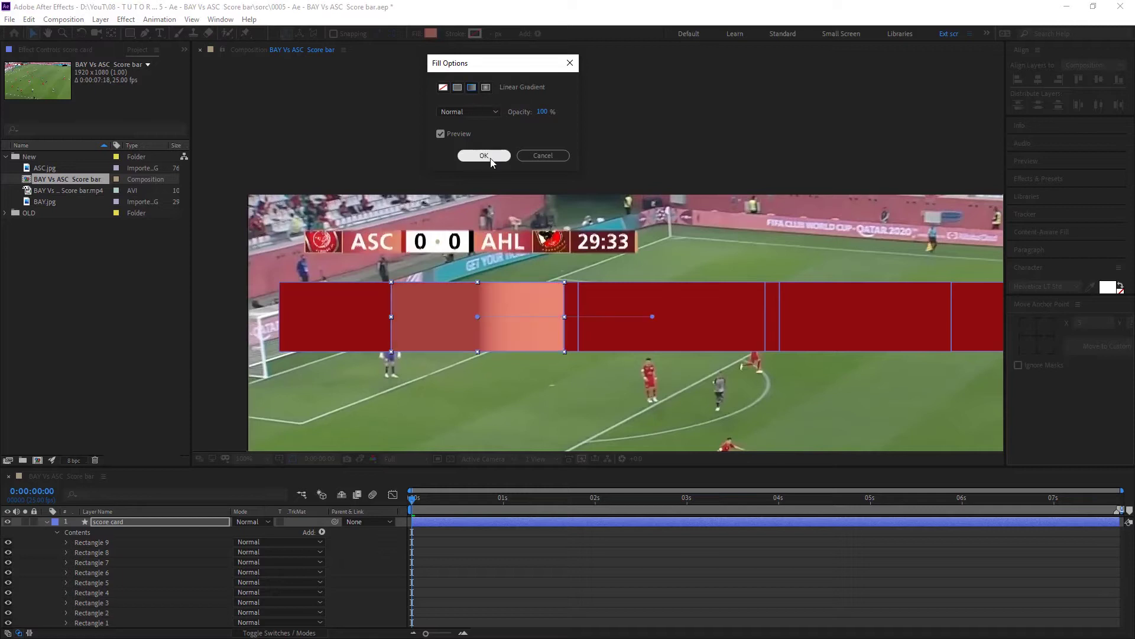
pyautogui.click(491, 155)
# Set the gradient stops to run from dark red to salmon and apply them.
pyautogui.click(430, 33)
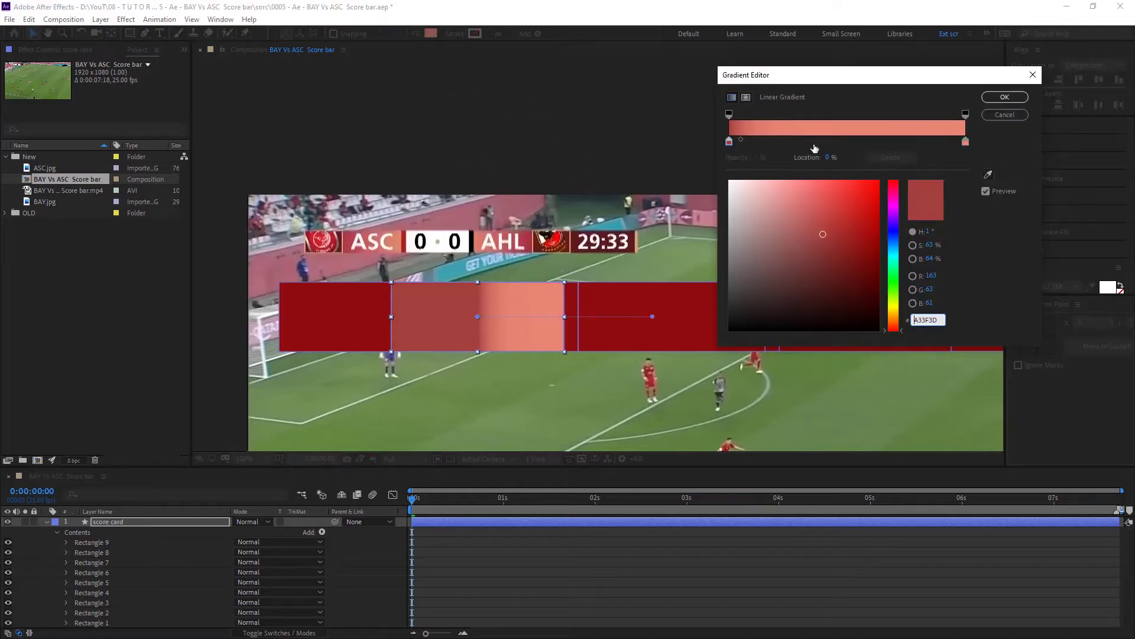
pyautogui.click(729, 142)
pyautogui.moveTo(823, 240); pyautogui.dragTo(867, 214)
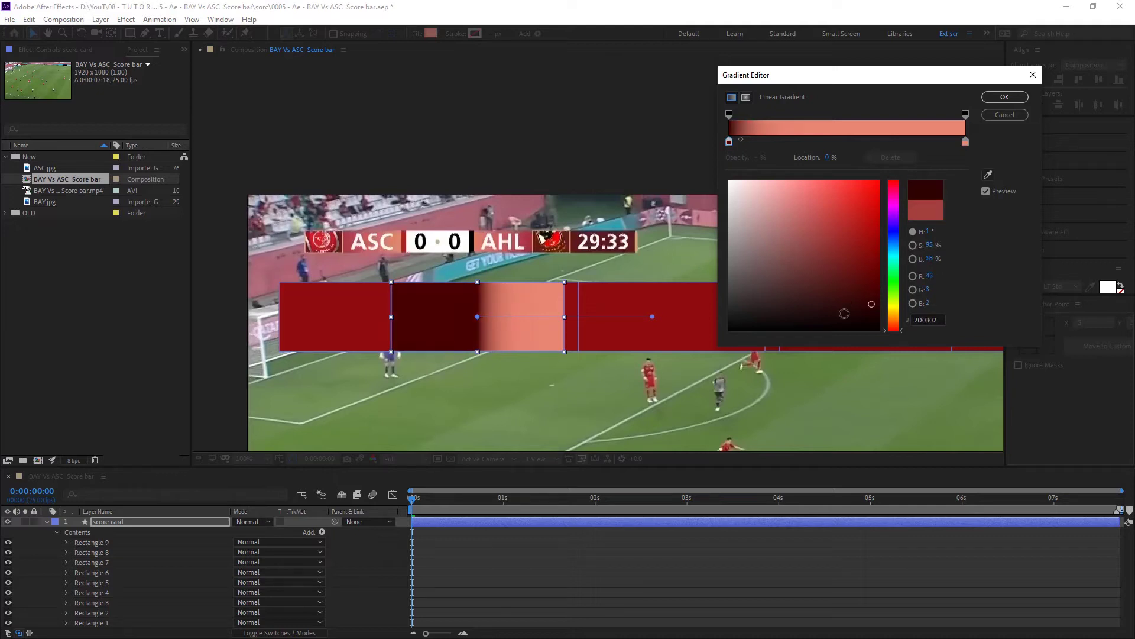
pyautogui.click(849, 223)
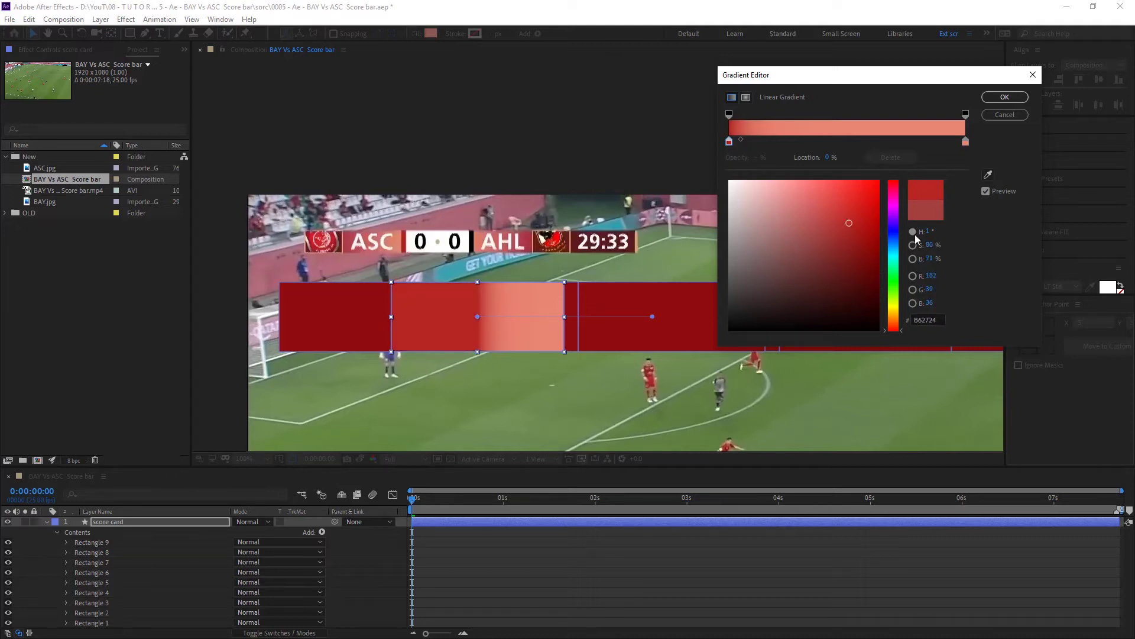
pyautogui.click(966, 142)
pyautogui.moveTo(780, 294); pyautogui.dragTo(833, 266)
pyautogui.click(1004, 97)
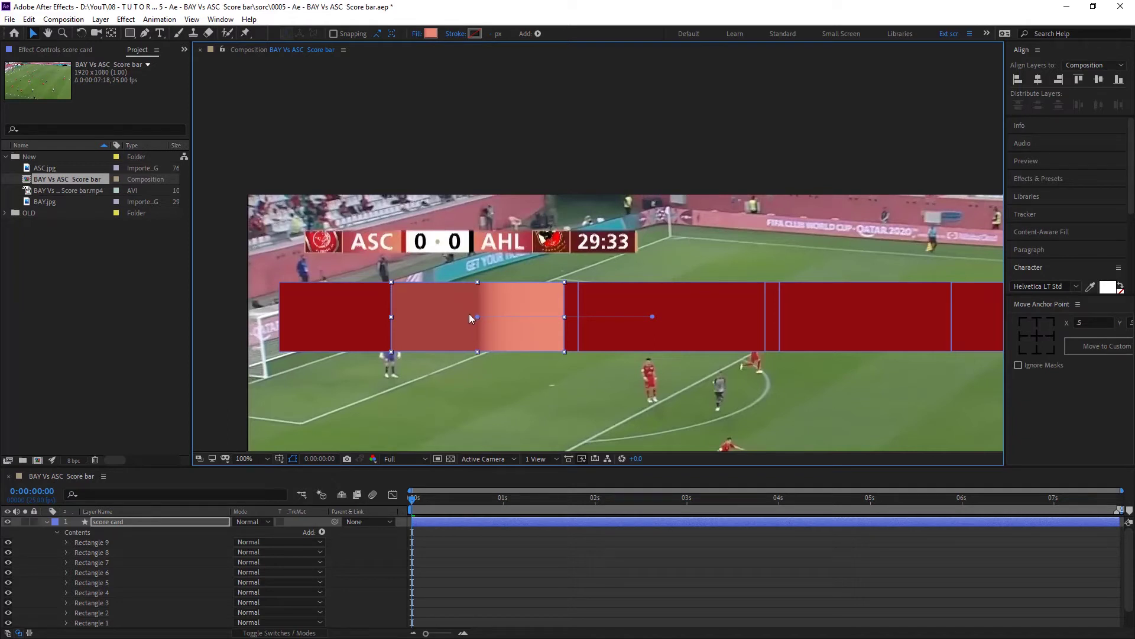
# Drag Rectangle 2's gradient start and end points to its left and right edges.
pyautogui.press('.')
pyautogui.moveTo(455, 374); pyautogui.dragTo(459, 279)
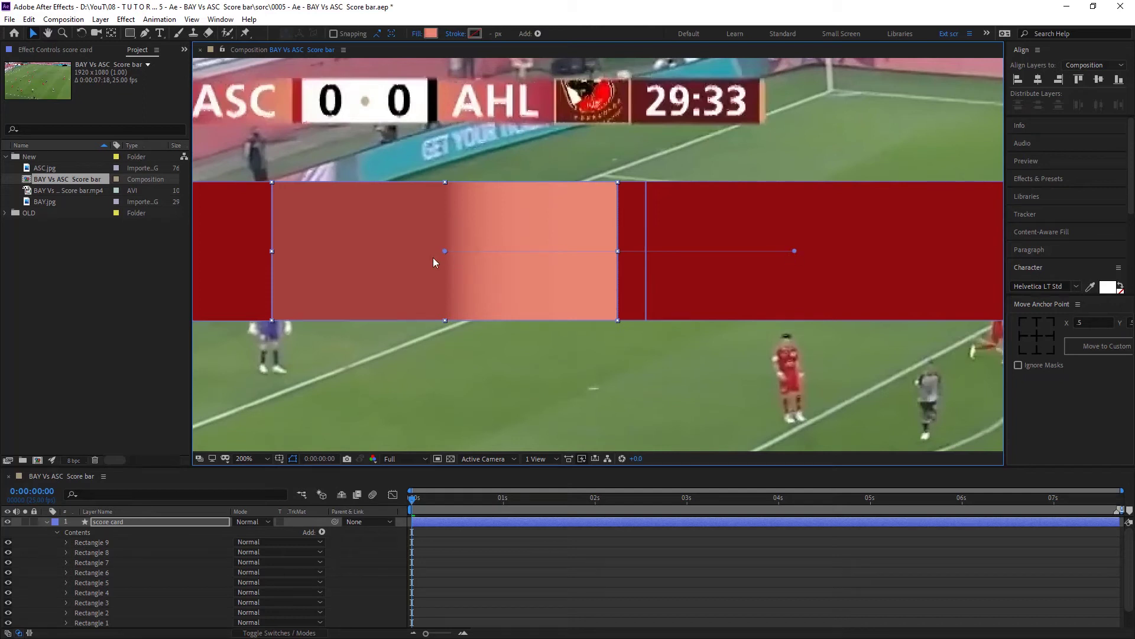
pyautogui.moveTo(444, 250); pyautogui.dragTo(271, 252)
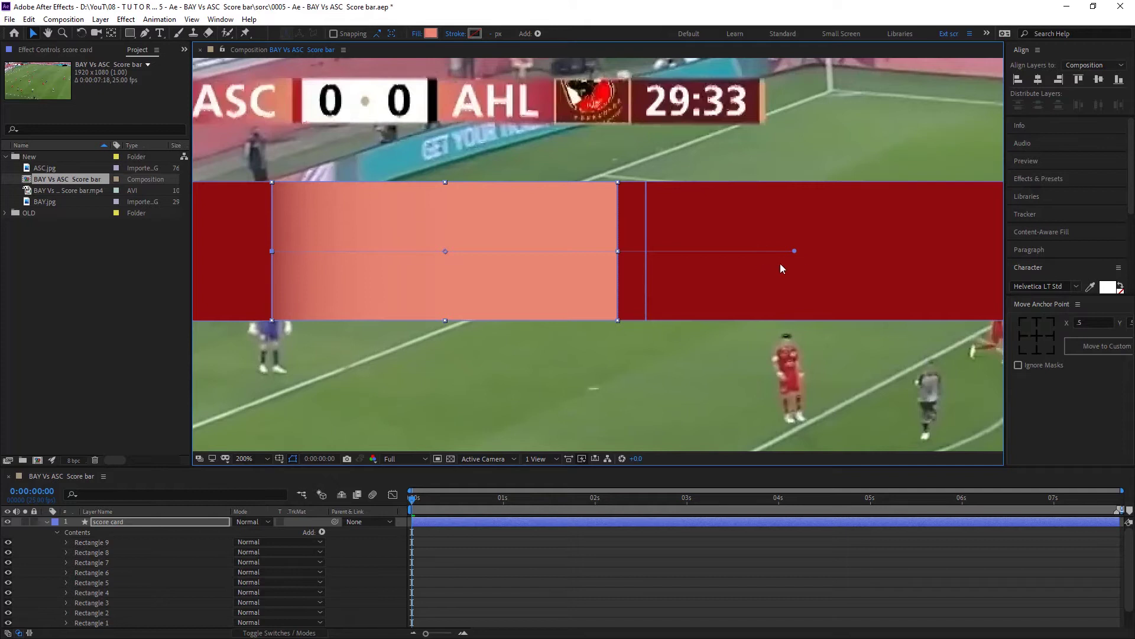
pyautogui.moveTo(793, 251); pyautogui.dragTo(618, 252)
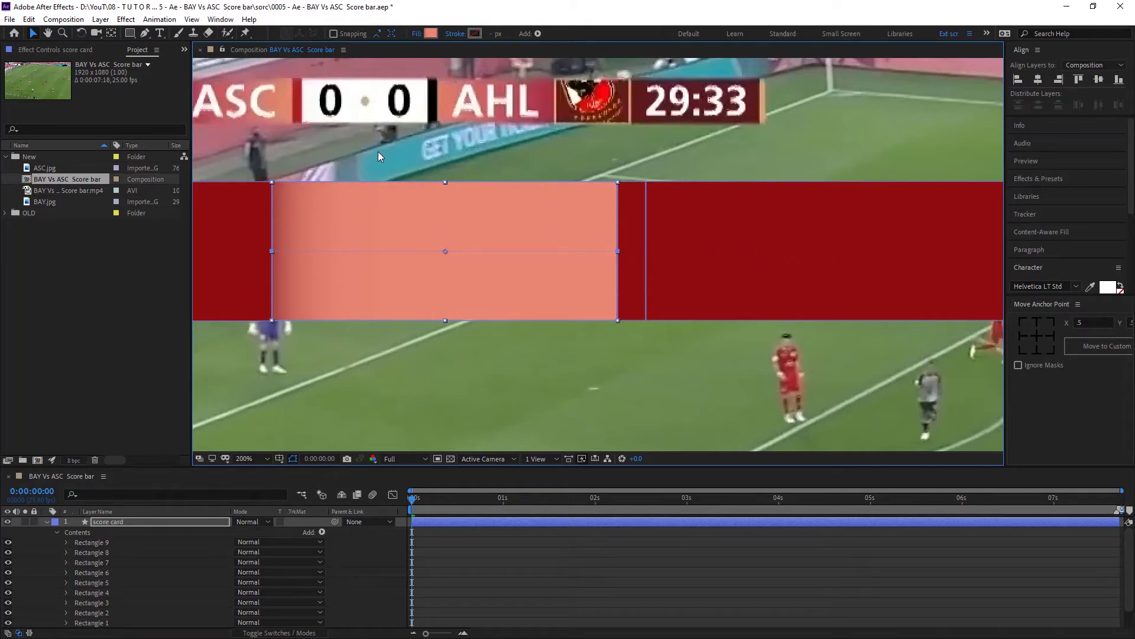
pyautogui.press('/')
pyautogui.moveTo(514, 250); pyautogui.dragTo(506, 317)
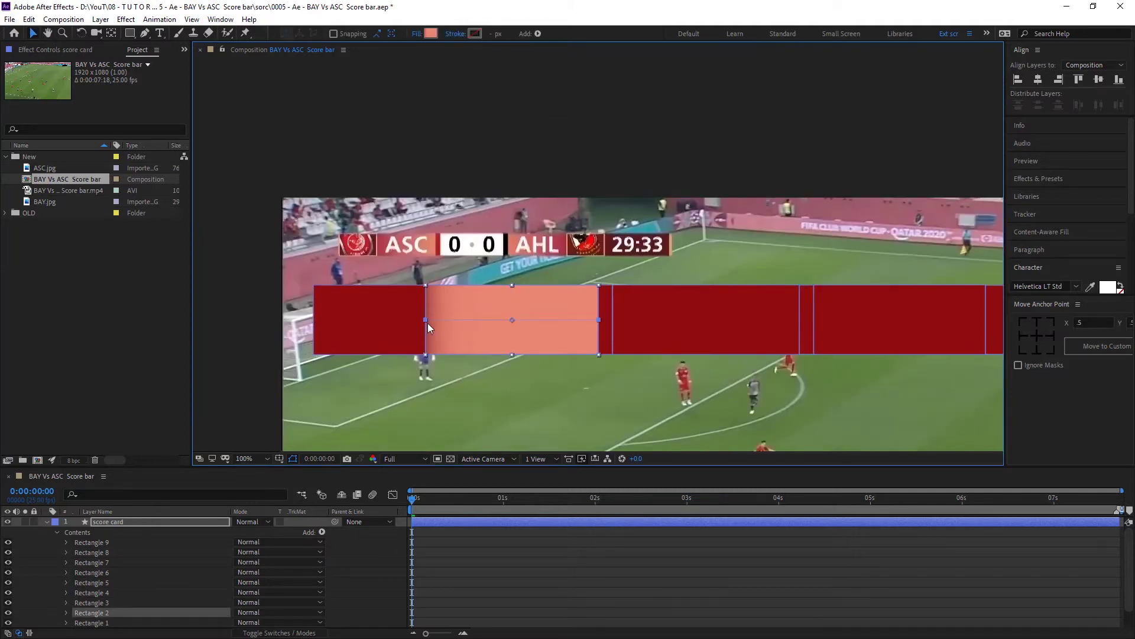
# Set the gradient midpoint location to 50 in the Gradient Editor.
pyautogui.click(426, 32)
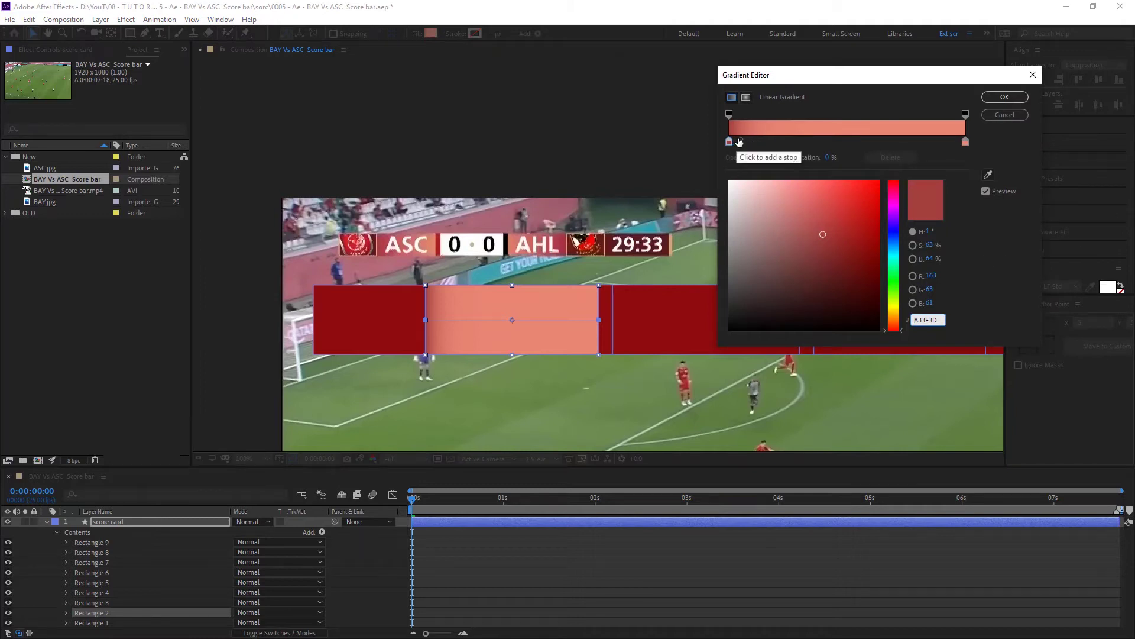
pyautogui.moveTo(741, 141)
pyautogui.mouseDown()
pyautogui.moveTo(872, 140)
pyautogui.moveTo(791, 140)
pyautogui.mouseUp()
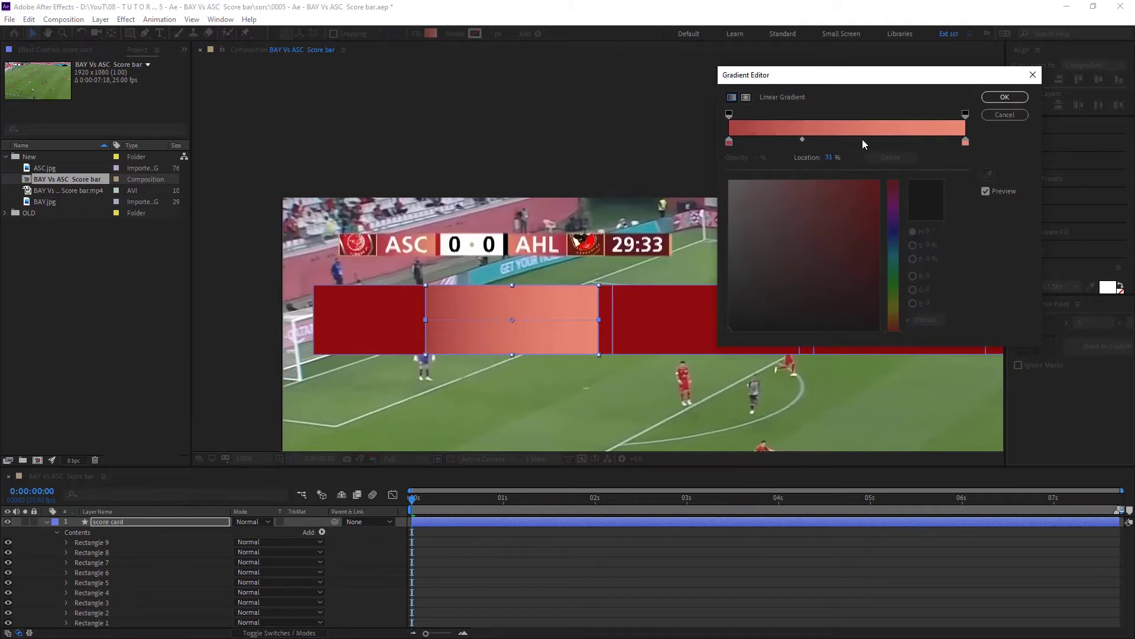
pyautogui.click(831, 158)
pyautogui.write('50')
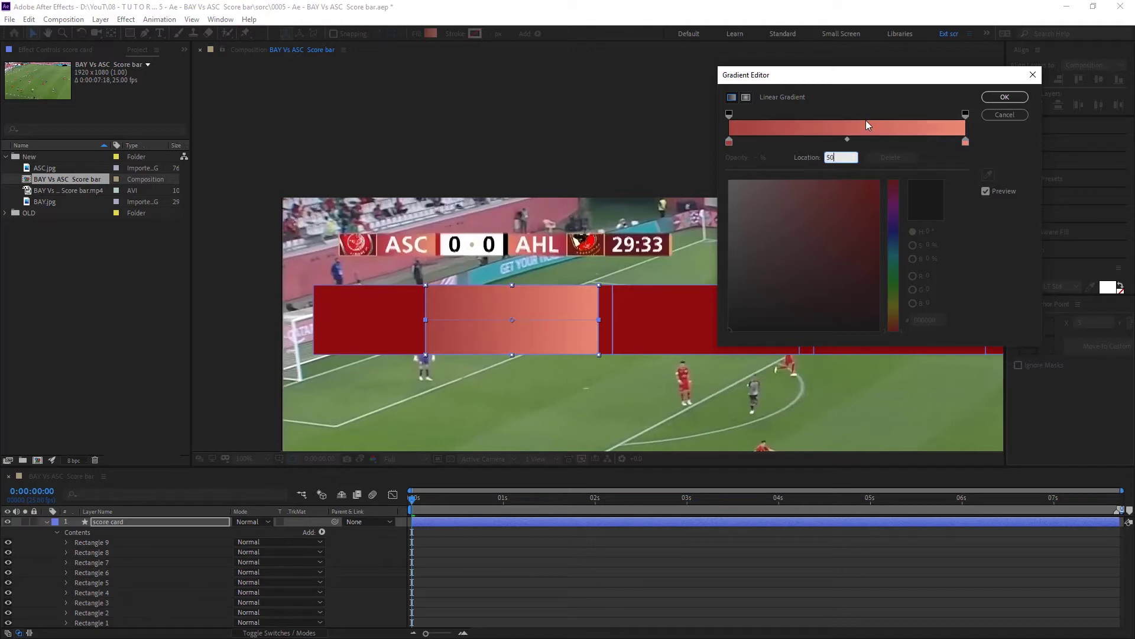
pyautogui.click(993, 100)
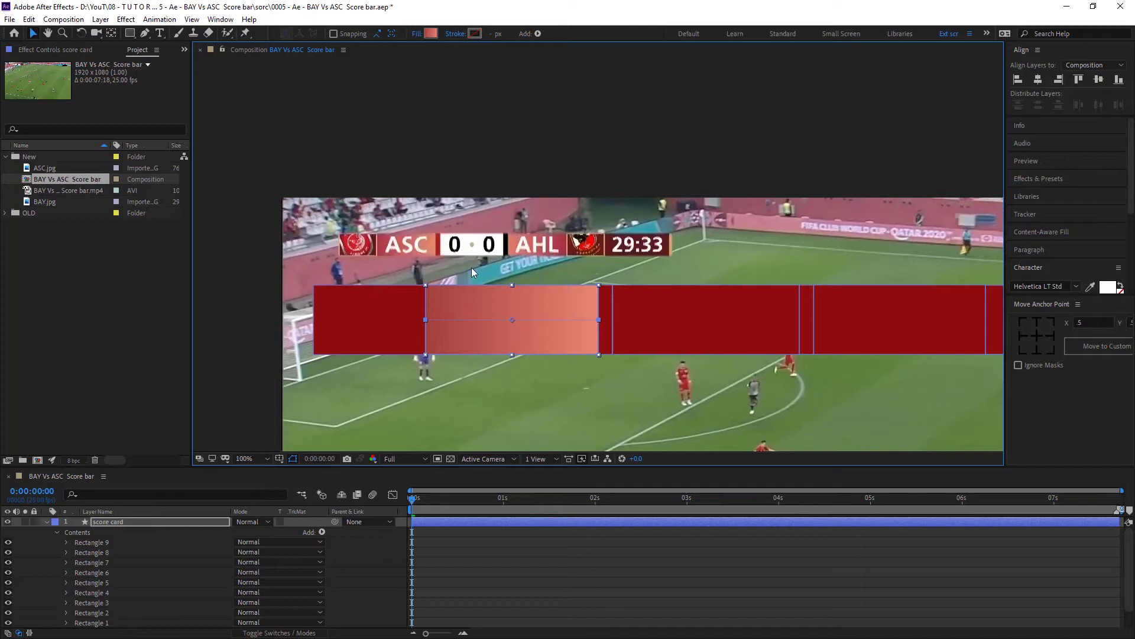
# Pull the gradient start and end handles slightly in from the rectangle's edges.
pyautogui.click(441, 328)
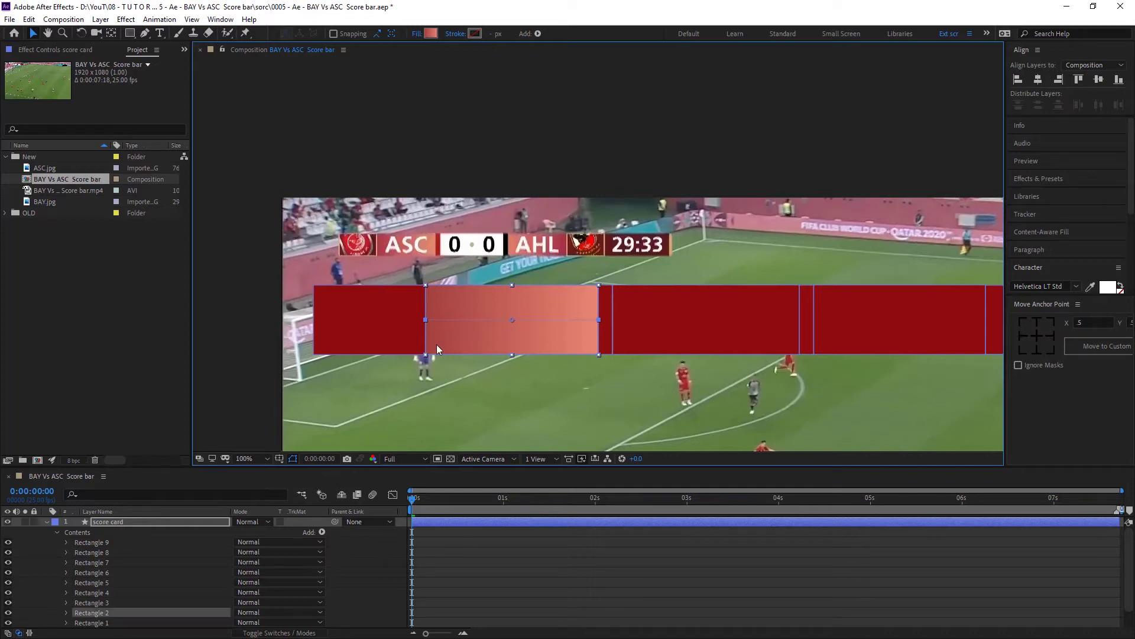
pyautogui.press('.')
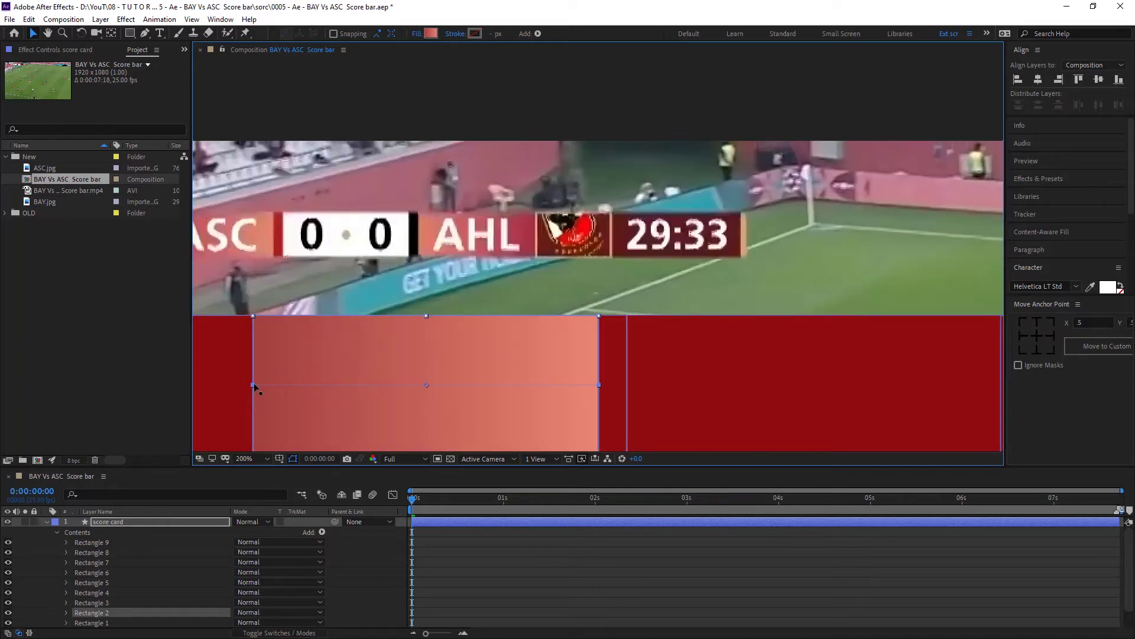
pyautogui.moveTo(284, 388); pyautogui.dragTo(299, 387)
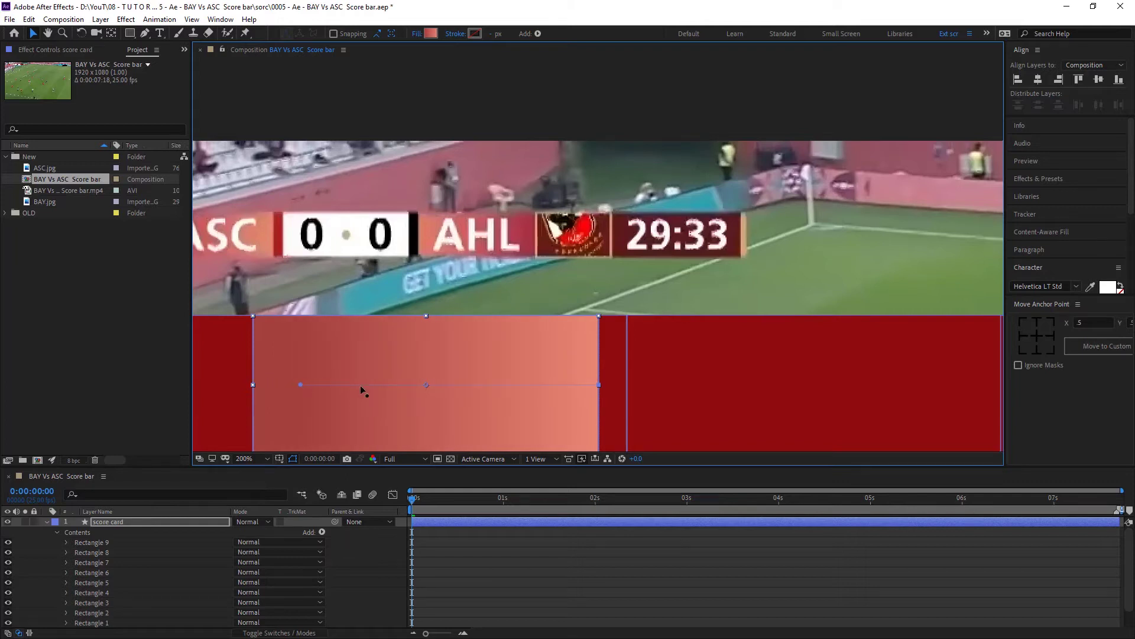
pyautogui.moveTo(592, 385); pyautogui.dragTo(579, 385)
pyautogui.press(',')
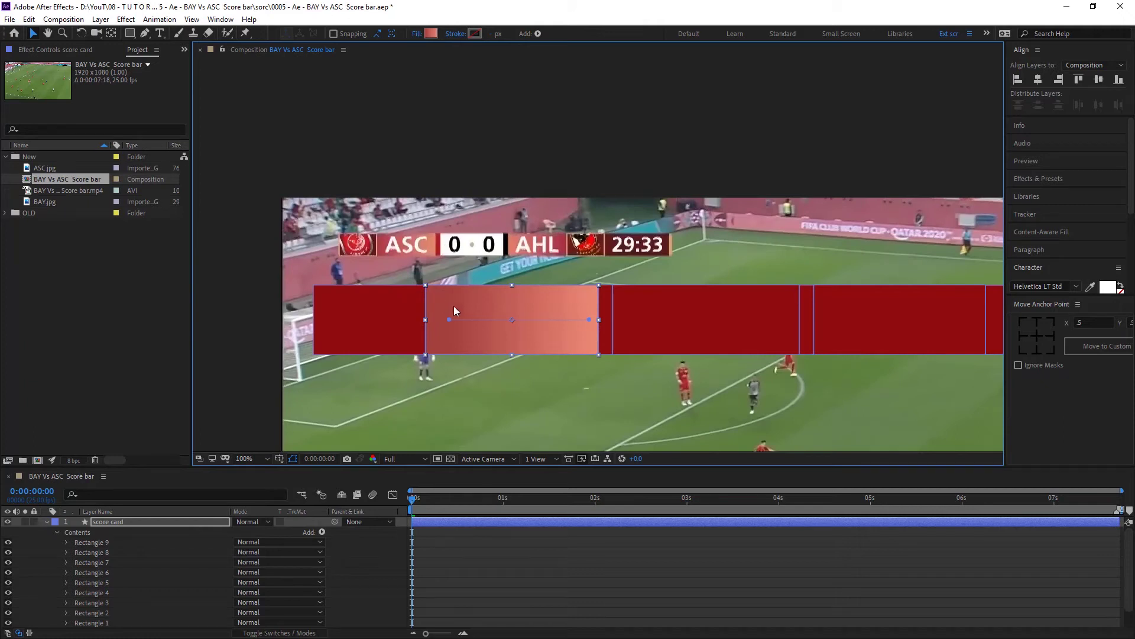
pyautogui.moveTo(627, 361); pyautogui.dragTo(507, 356)
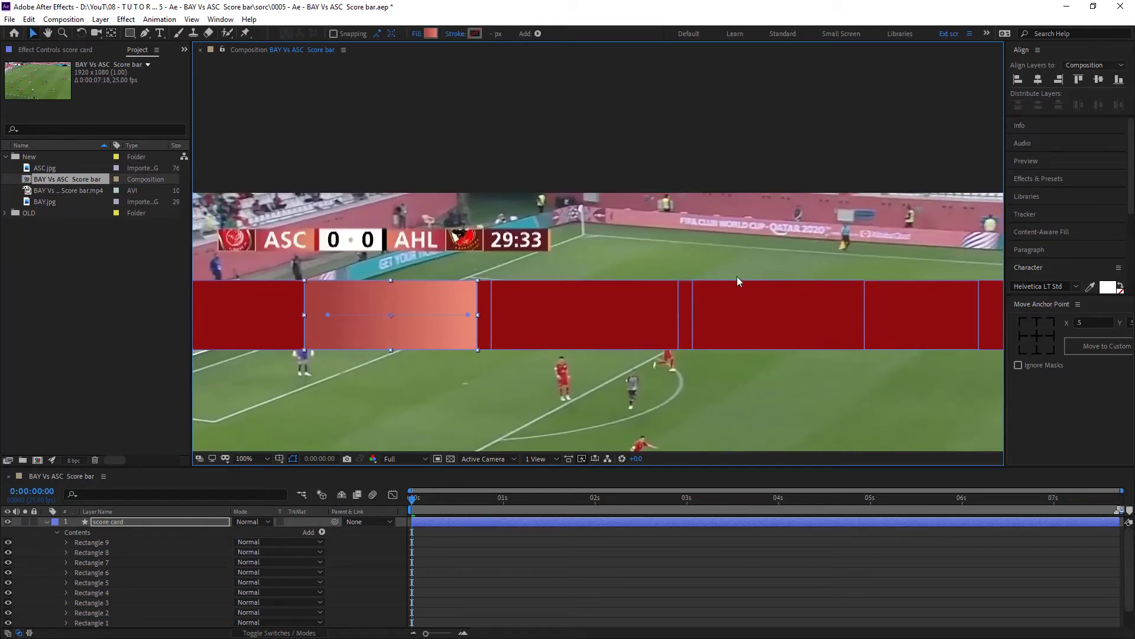
# Fill the thin strip after the gradient section with red sampled from the composition.
pyautogui.click(489, 305)
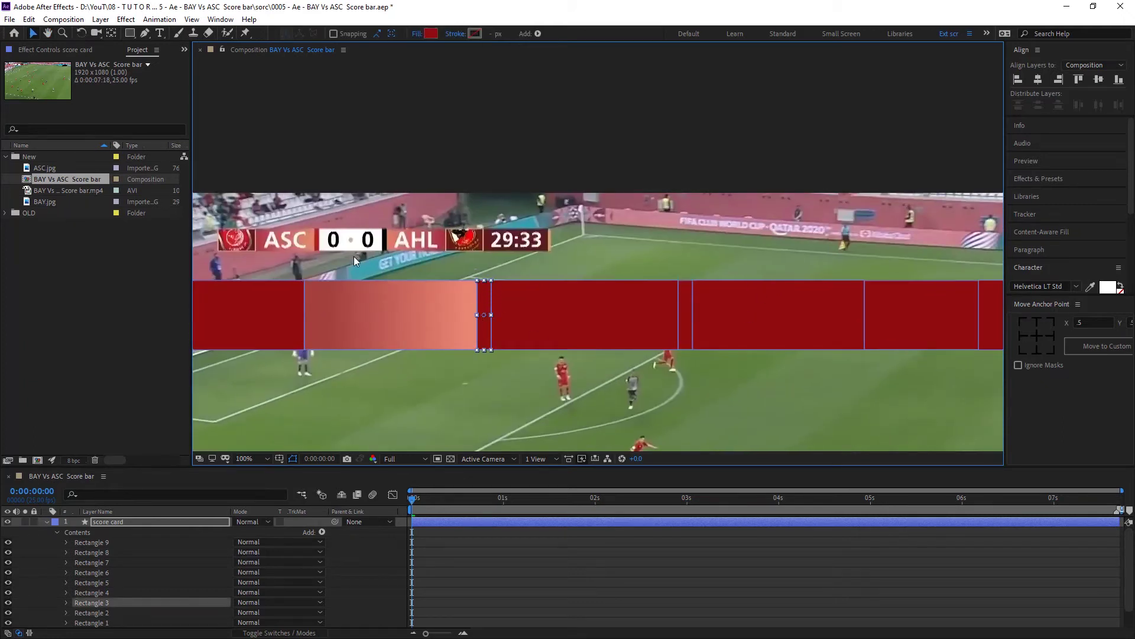
pyautogui.click(430, 34)
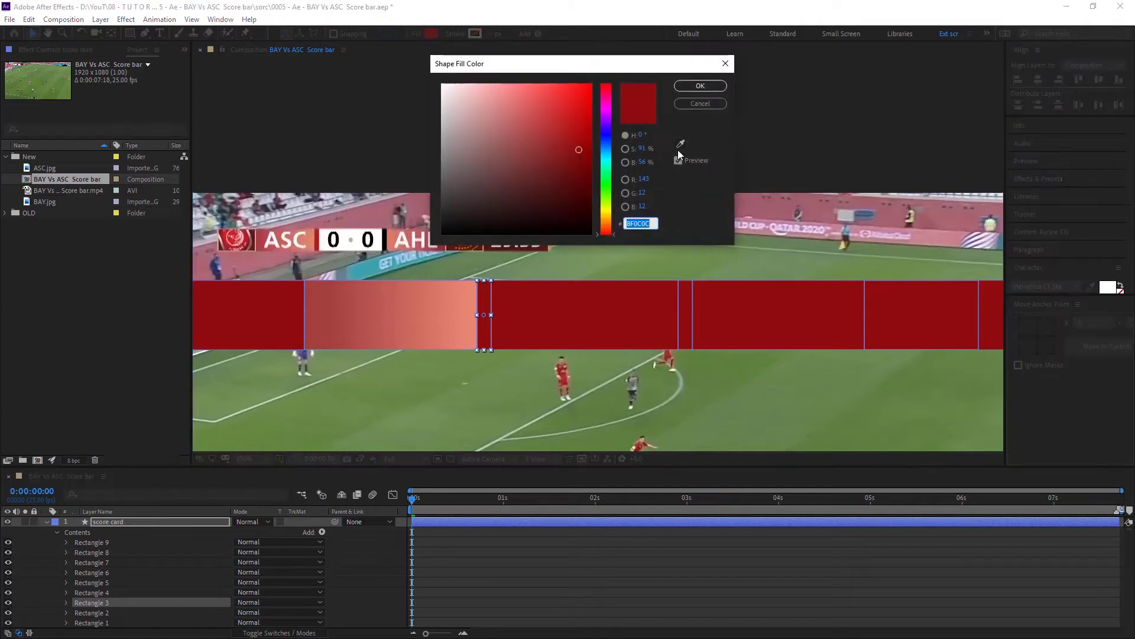
pyautogui.click(680, 145)
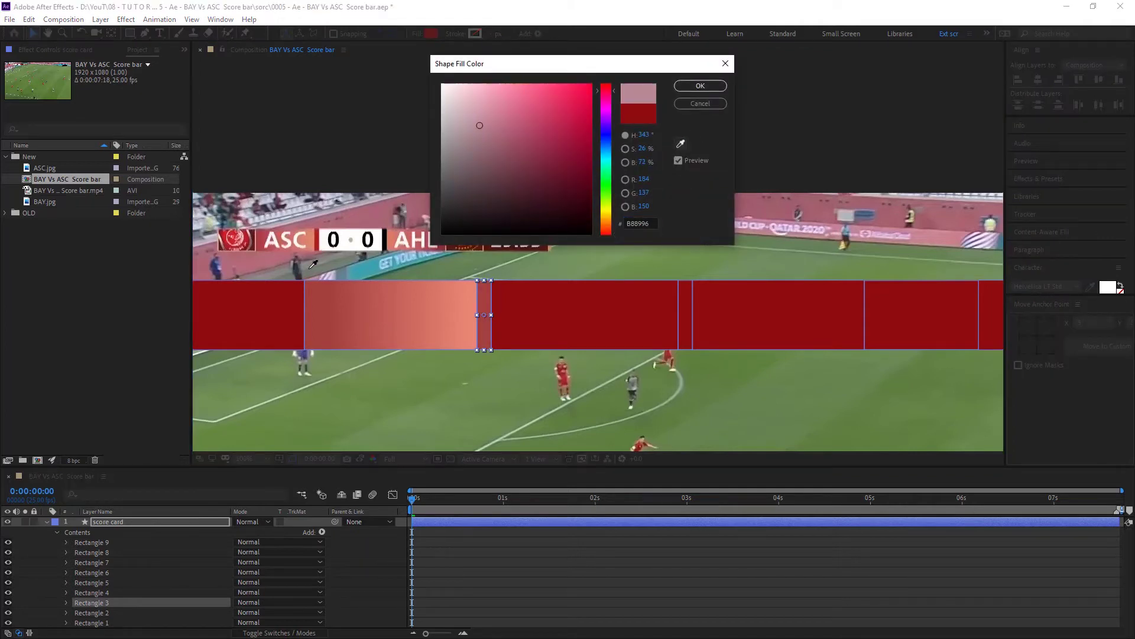
pyautogui.click(320, 236)
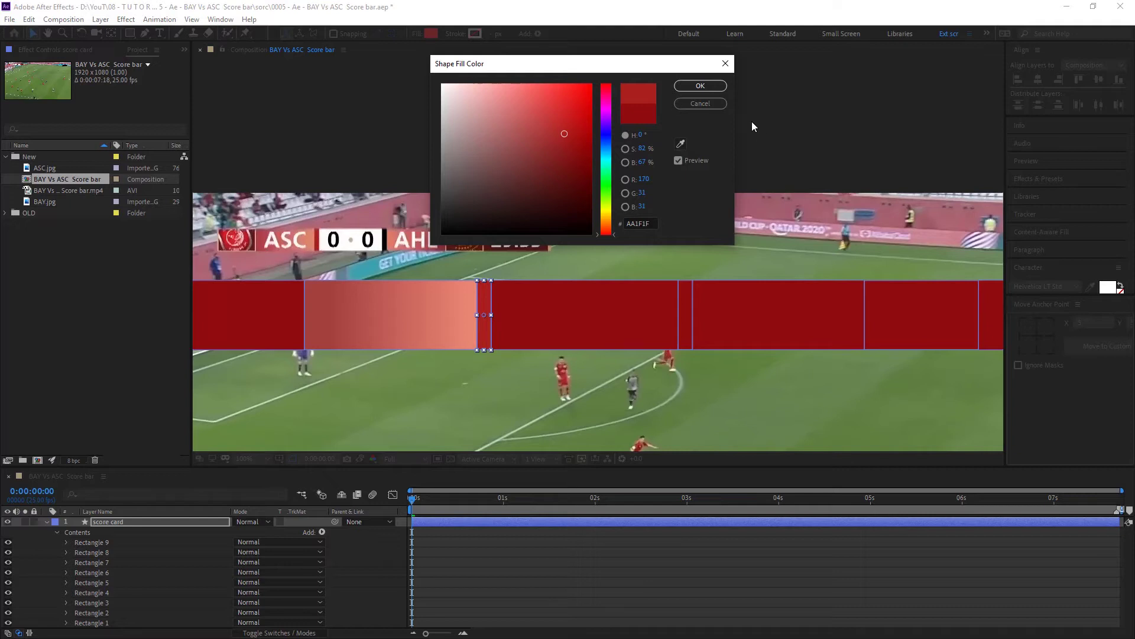
pyautogui.click(711, 88)
# Fill the wide middle rectangle white (FFFFFF).
pyautogui.click(553, 328)
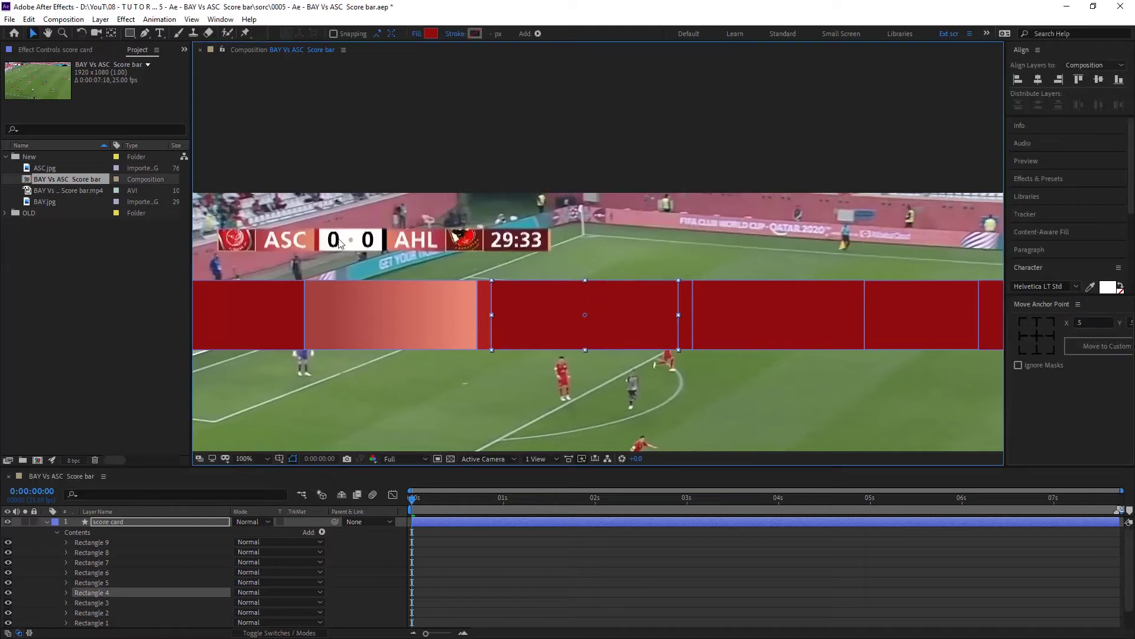
pyautogui.click(432, 34)
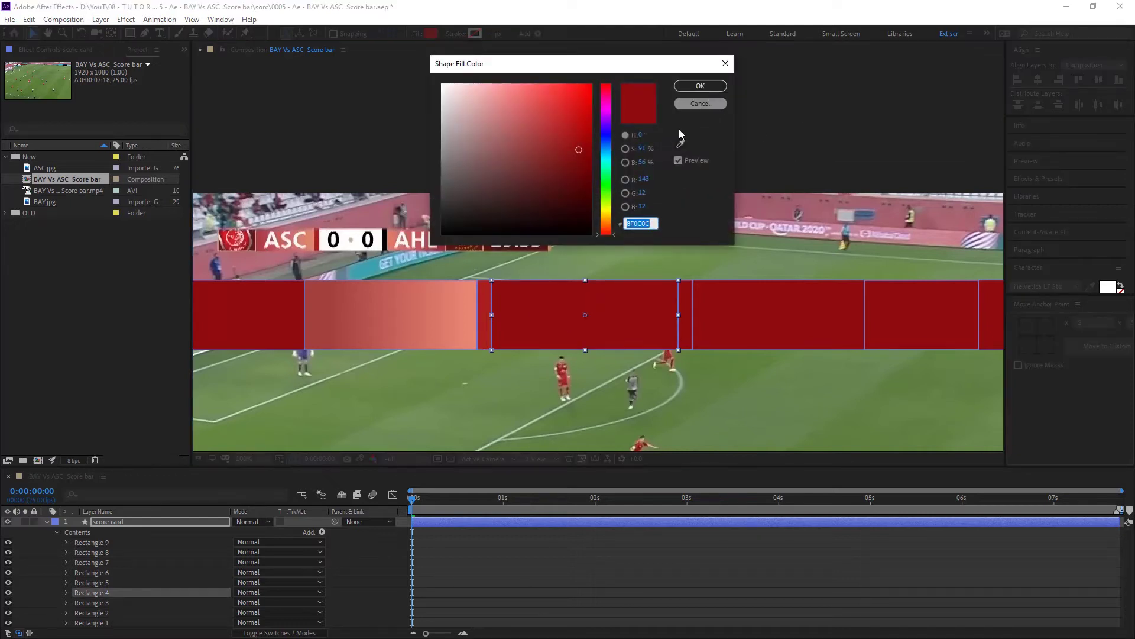
pyautogui.write('FFFFFF')
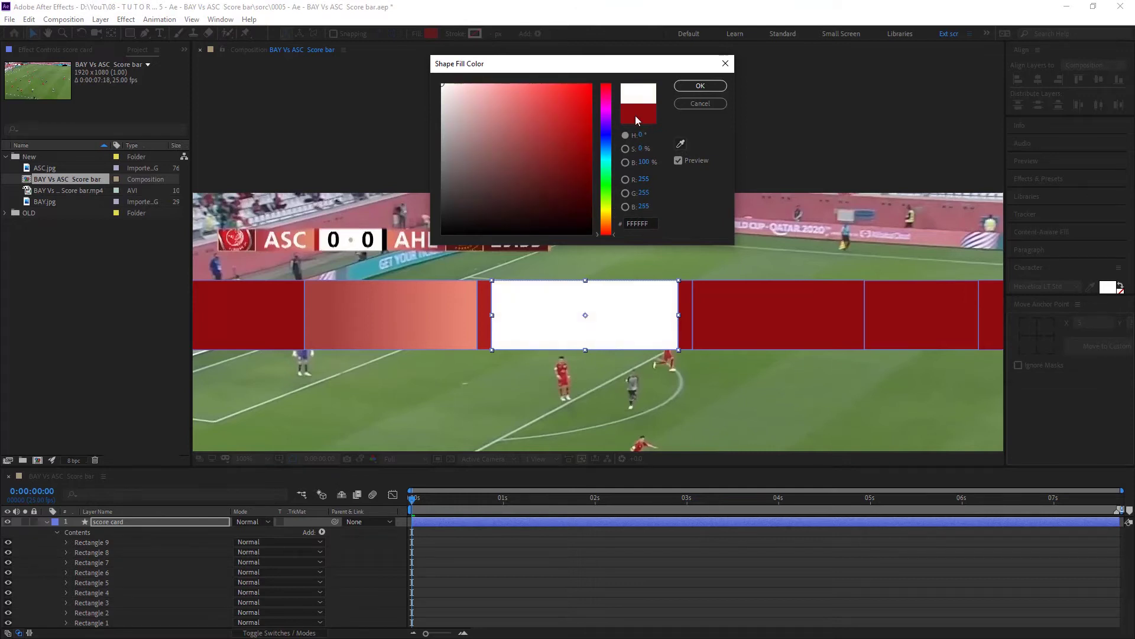
pyautogui.click(700, 86)
# Fill the next thin strip black (000000).
pyautogui.click(686, 315)
pyautogui.click(431, 34)
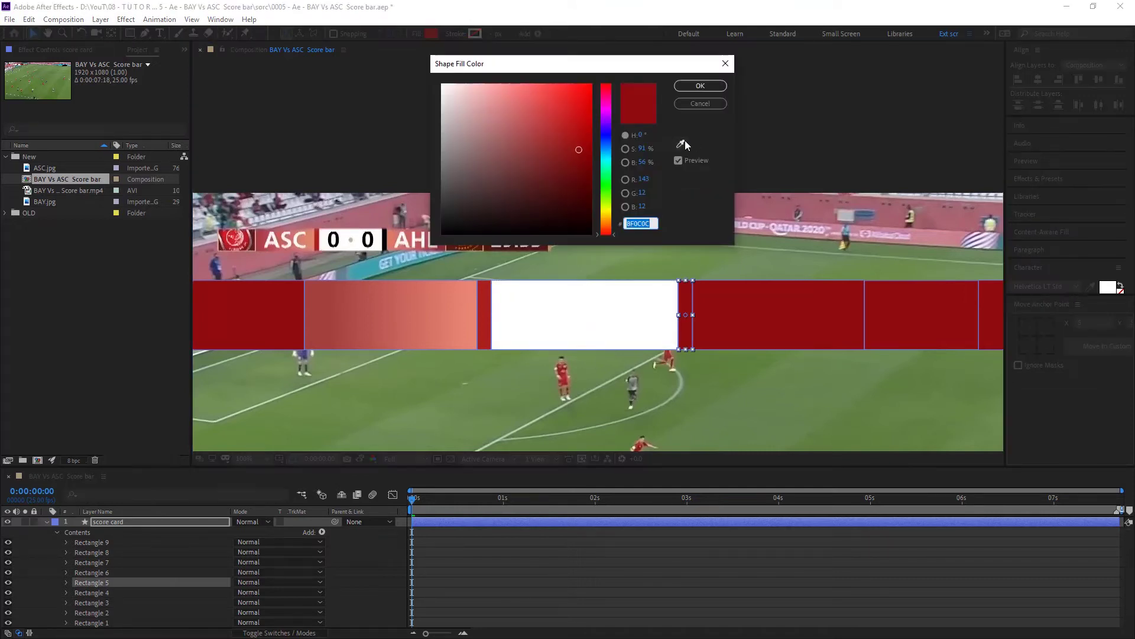
pyautogui.write('000000')
pyautogui.click(700, 86)
pyautogui.click(748, 312)
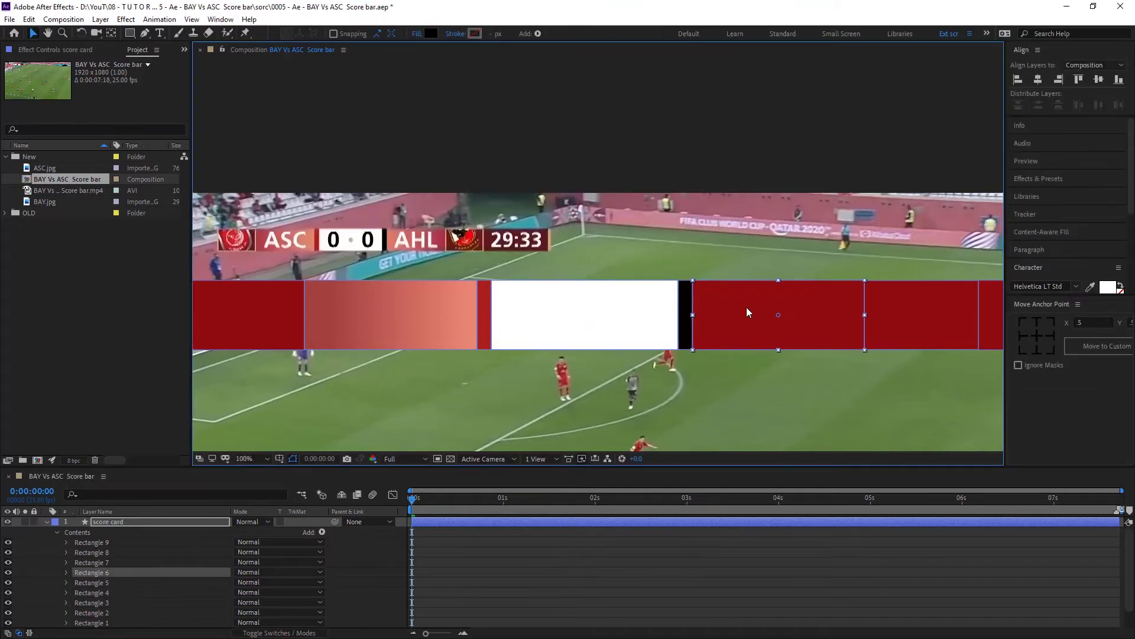
# Give Rectangle 6 a salmon-to-red linear gradient and reposition its start and end points.
pyautogui.click(419, 35)
pyautogui.click(471, 87)
pyautogui.click(487, 158)
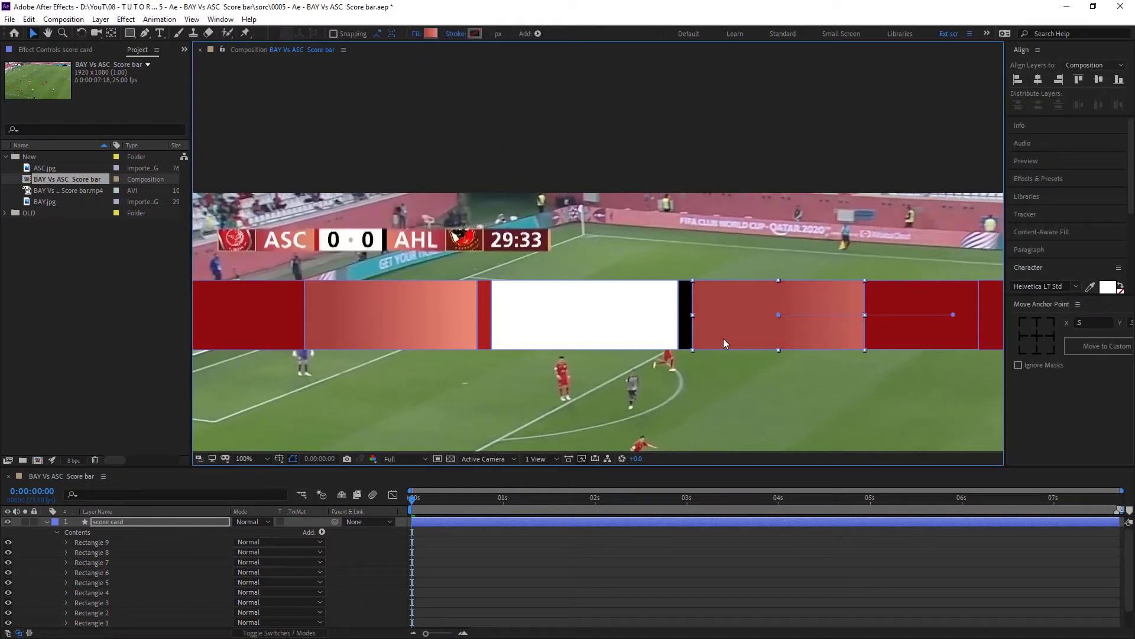
pyautogui.click(432, 34)
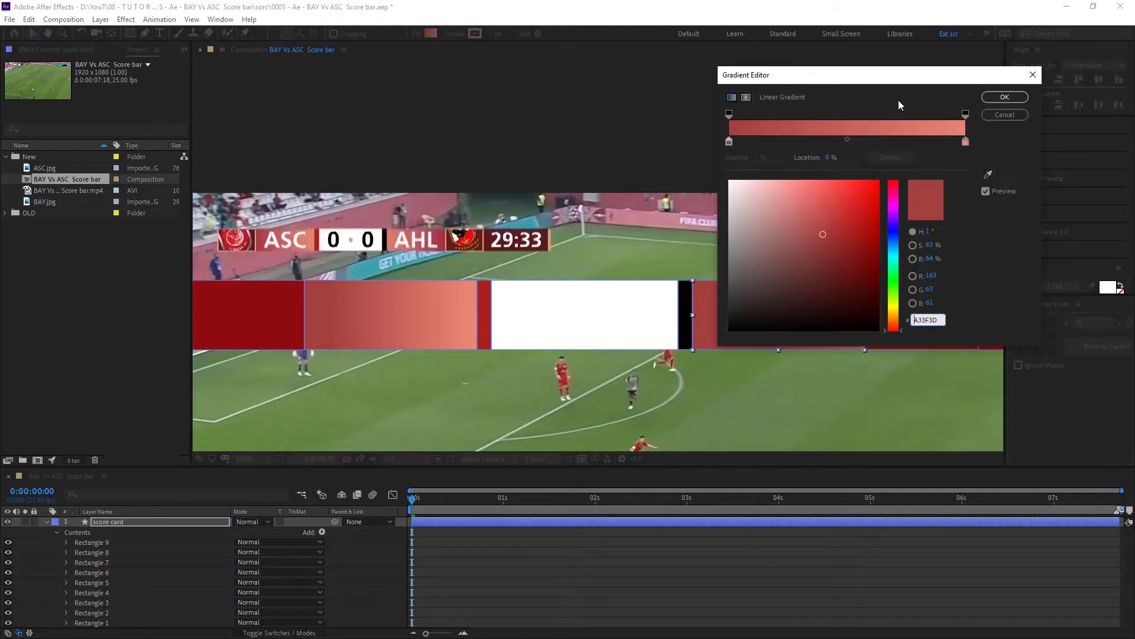
pyautogui.moveTo(966, 141); pyautogui.dragTo(726, 142)
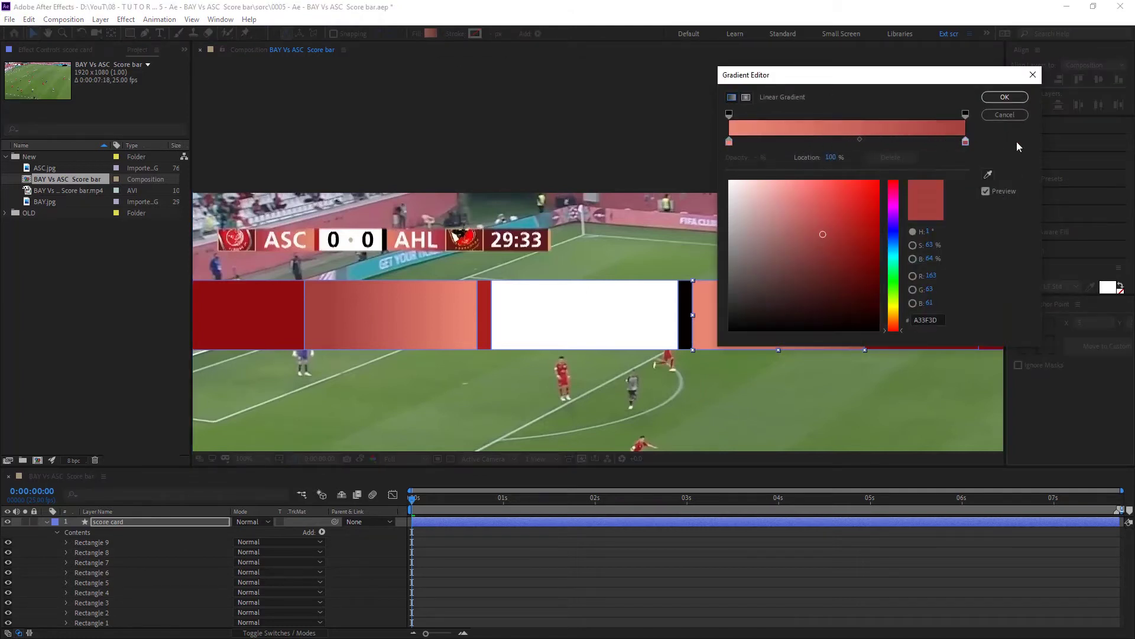
pyautogui.click(1005, 97)
pyautogui.moveTo(953, 315); pyautogui.dragTo(865, 316)
pyautogui.moveTo(779, 315); pyautogui.dragTo(522, 347)
pyautogui.click(686, 315)
# Fill the far-right rectangle of the bar dark maroon.
pyautogui.click(852, 318)
pyautogui.click(431, 33)
pyautogui.click(700, 86)
pyautogui.click(954, 318)
pyautogui.click(432, 33)
pyautogui.click(700, 86)
pyautogui.scroll(-2, 304, 288)
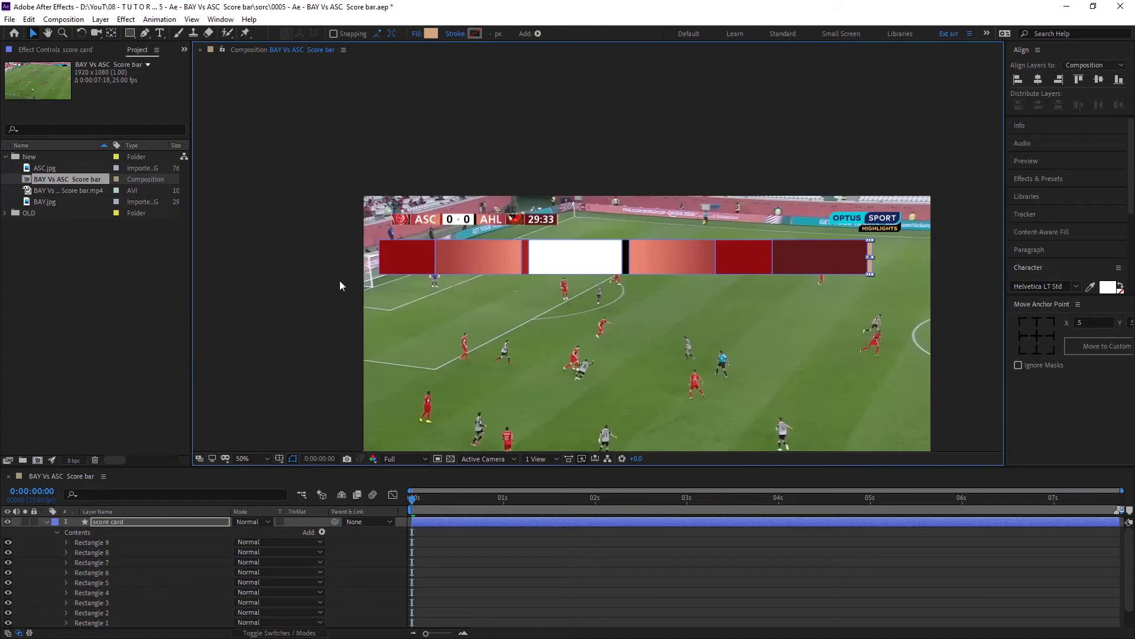
pyautogui.click(401, 260)
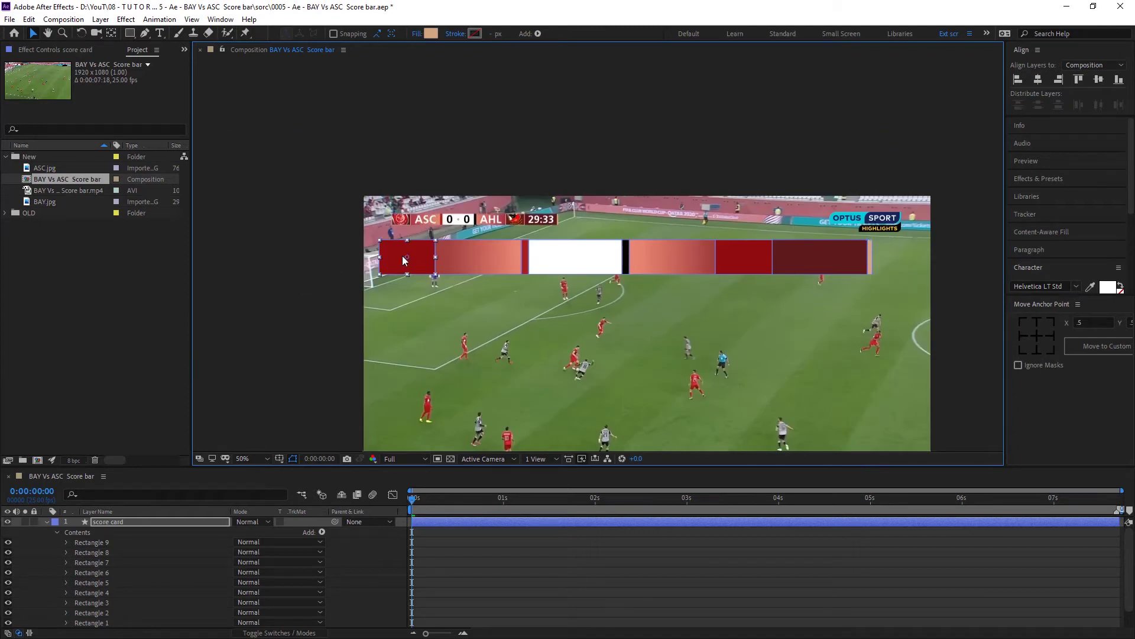
pyautogui.click(745, 258)
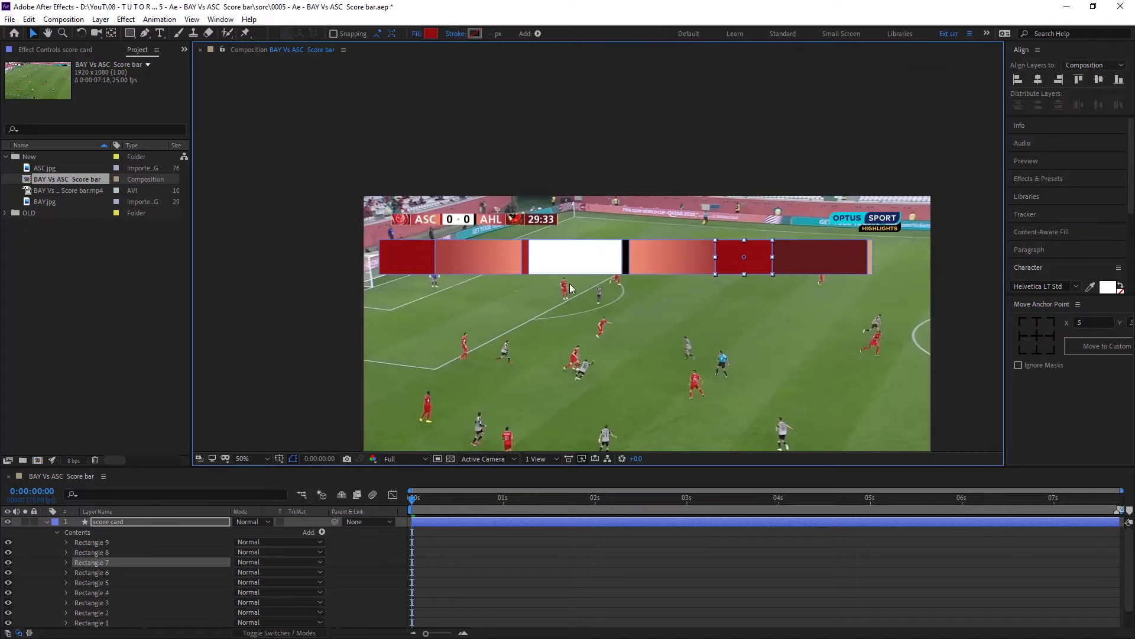
pyautogui.press('.')
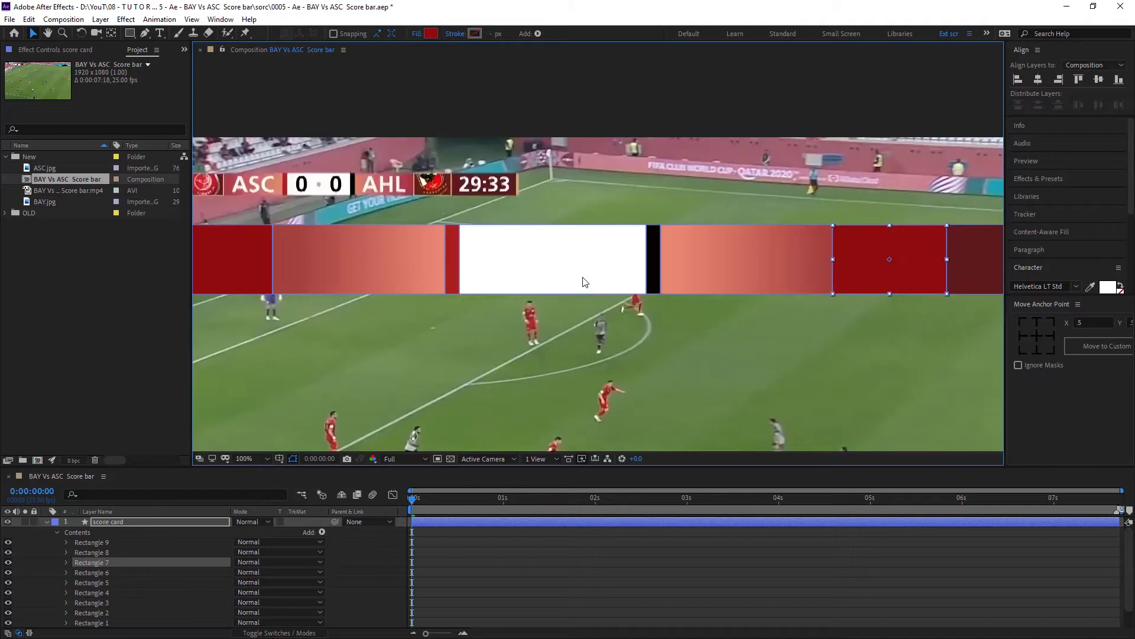
pyautogui.press('.')
pyautogui.moveTo(521, 272); pyautogui.dragTo(618, 290)
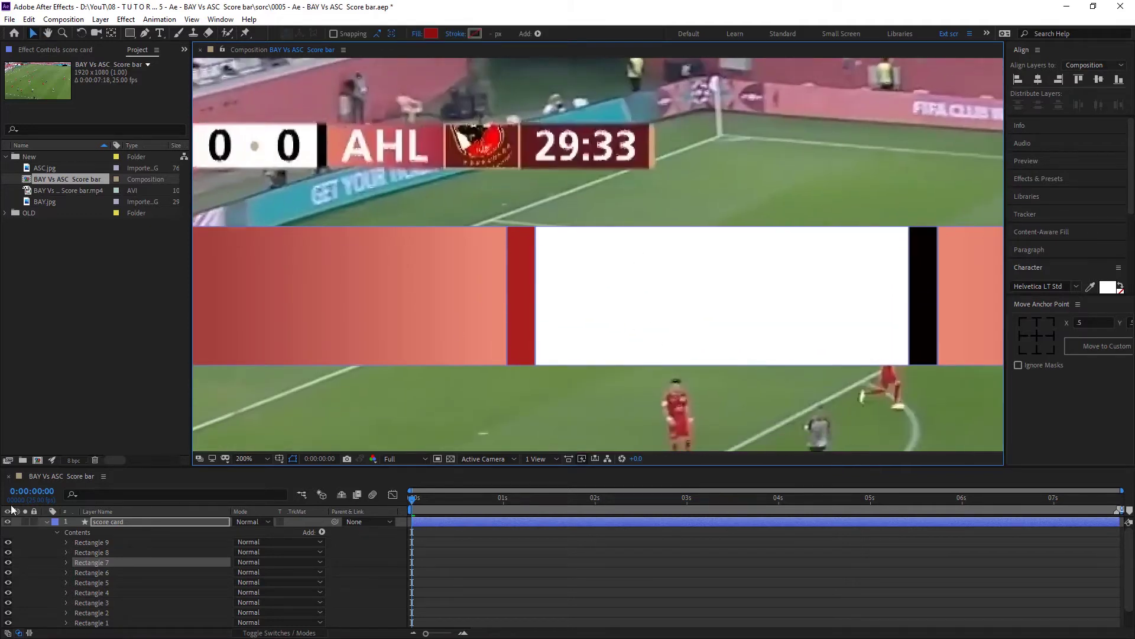
pyautogui.click(122, 524)
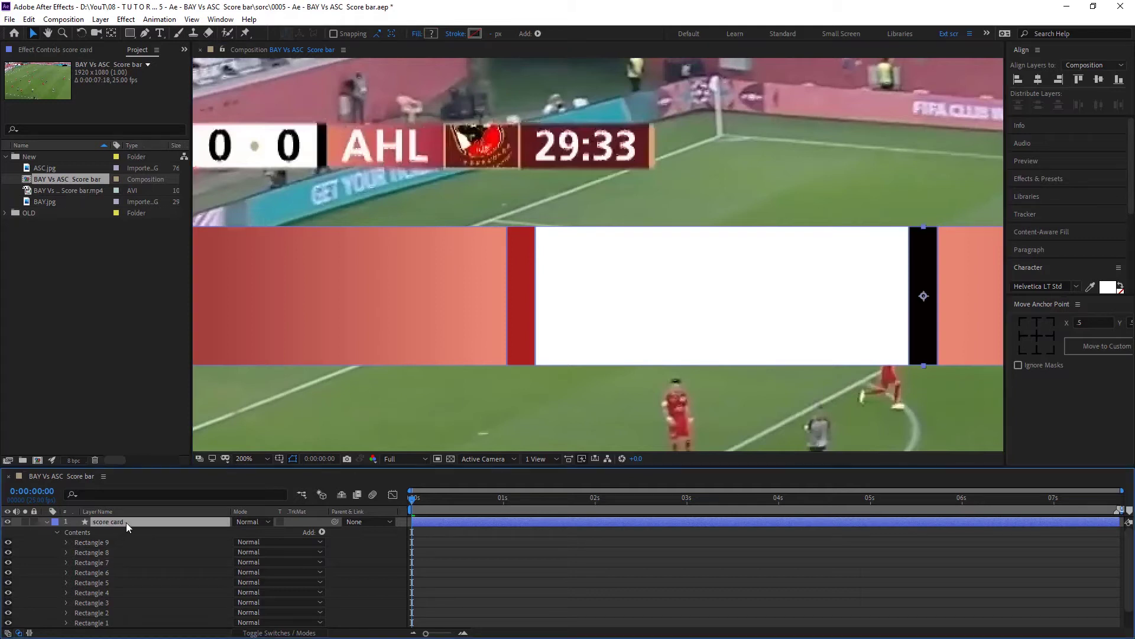
# Draw a circle on the white rectangle with the Ellipse tool and shrink it to a small dot.
pyautogui.moveTo(130, 33)
pyautogui.mouseDown()
pyautogui.moveTo(164, 69)
pyautogui.moveTo(181, 62)
pyautogui.mouseUp()
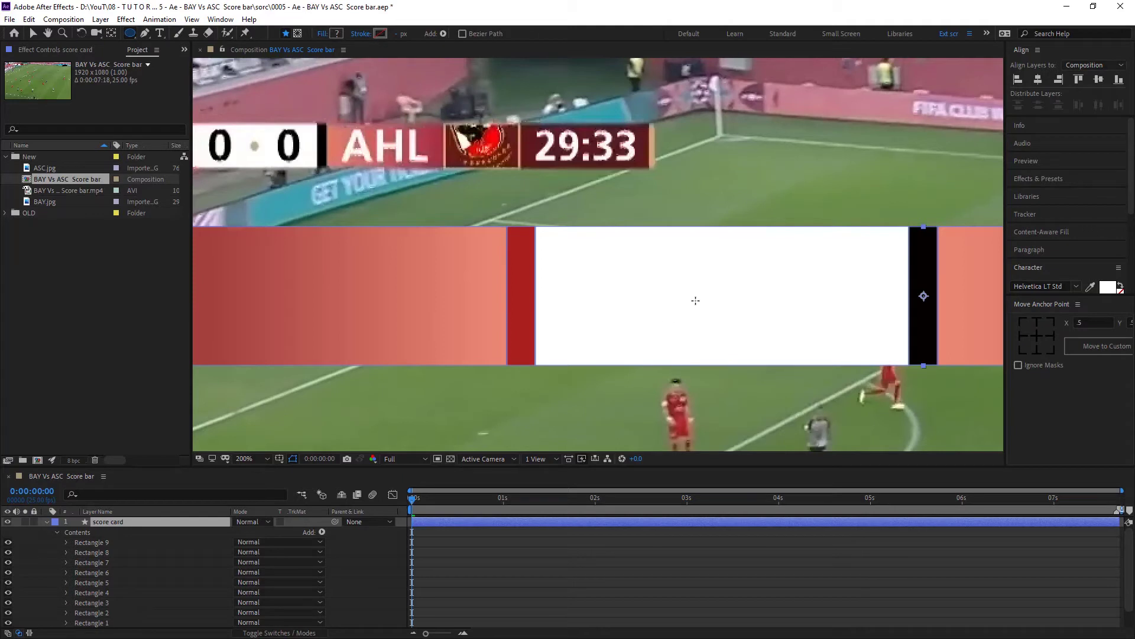
pyautogui.moveTo(683, 280)
pyautogui.mouseDown()
pyautogui.moveTo(725, 310)
pyautogui.moveTo(709, 279)
pyautogui.mouseUp()
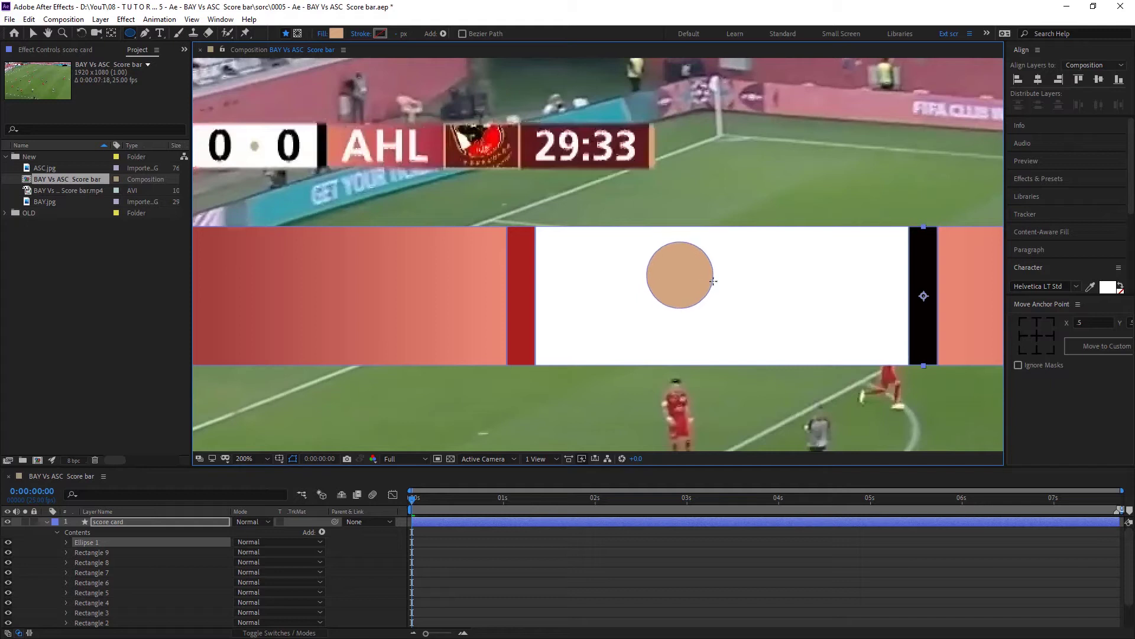
pyautogui.moveTo(709, 279); pyautogui.dragTo(690, 345)
pyautogui.press('v')
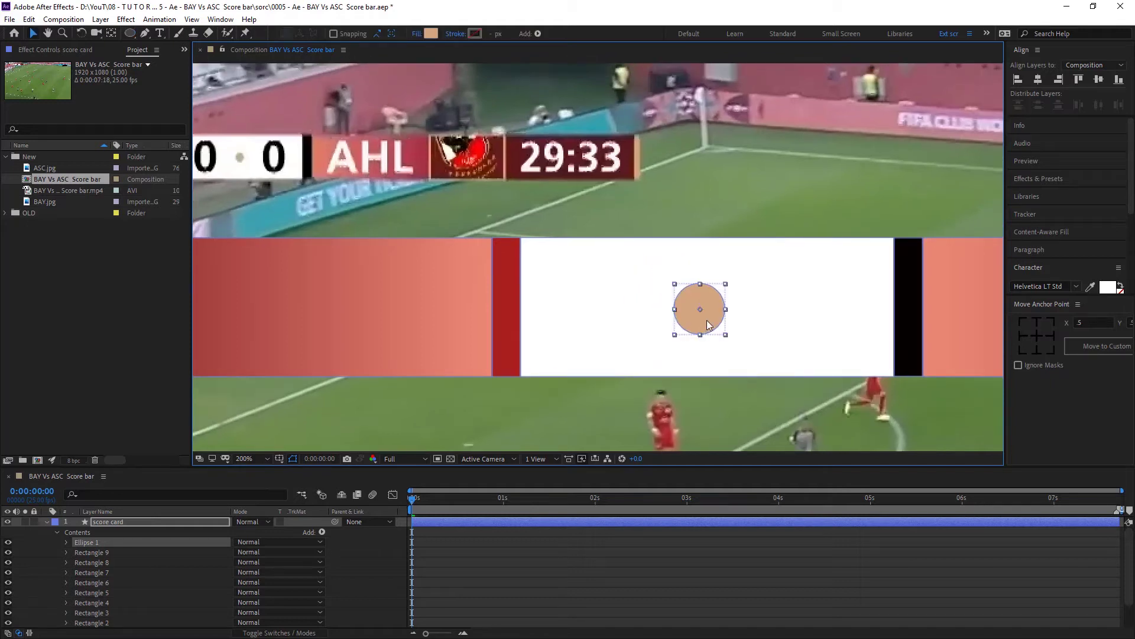
pyautogui.moveTo(726, 284); pyautogui.dragTo(718, 297)
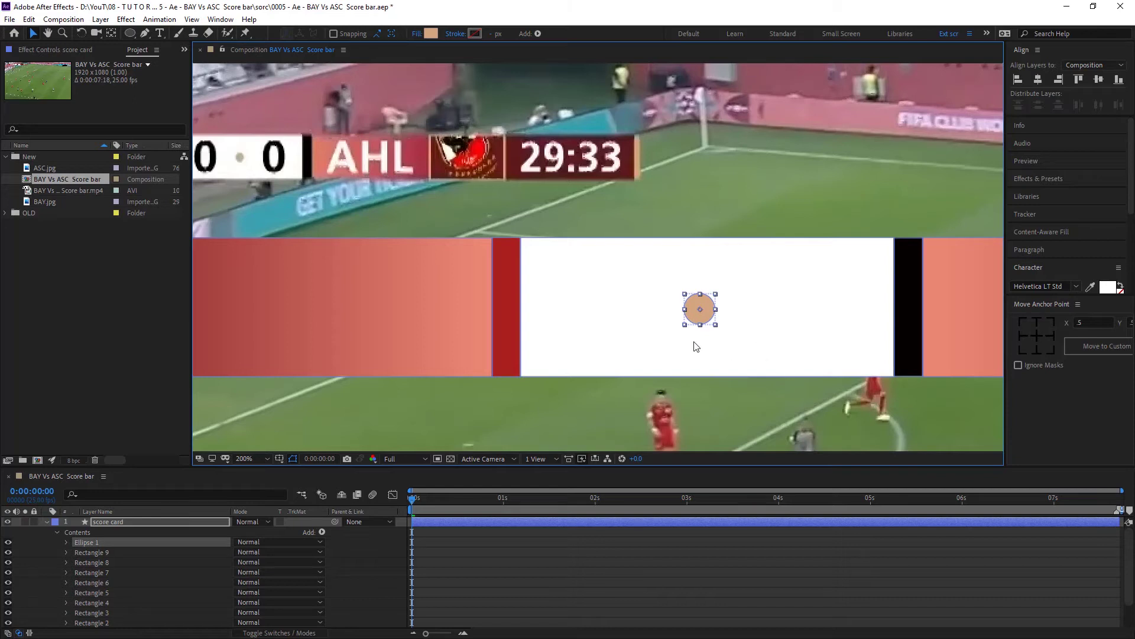
# Add ruler guides crossing at the white rectangle's centre and nudge the circle onto their crossing.
pyautogui.click(587, 313)
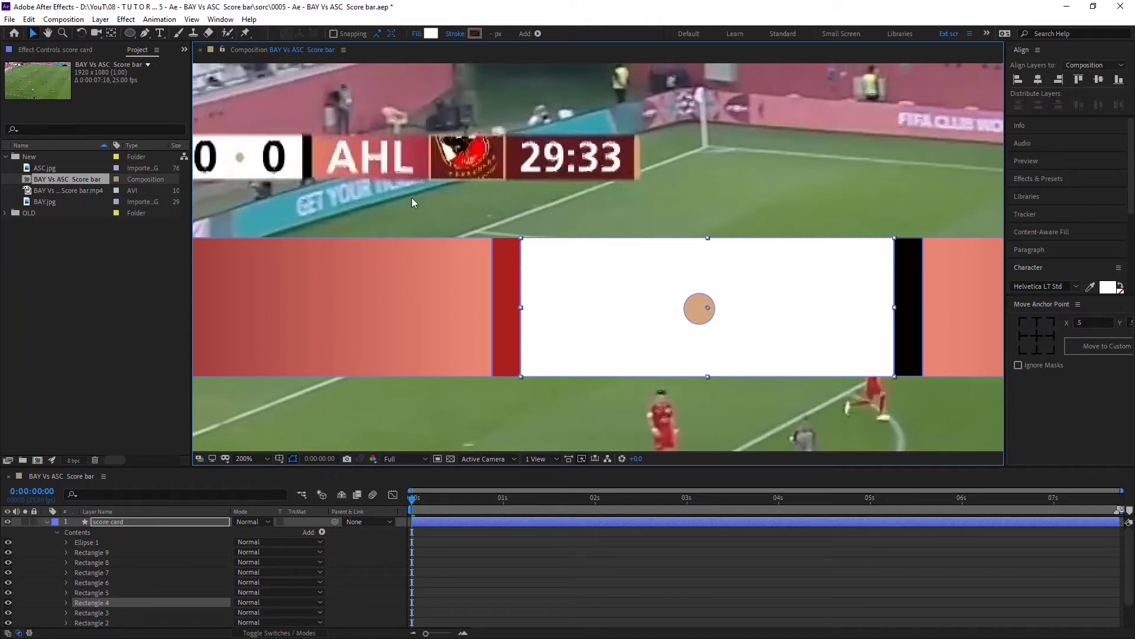
pyautogui.hotkey('ctrl', 'r')
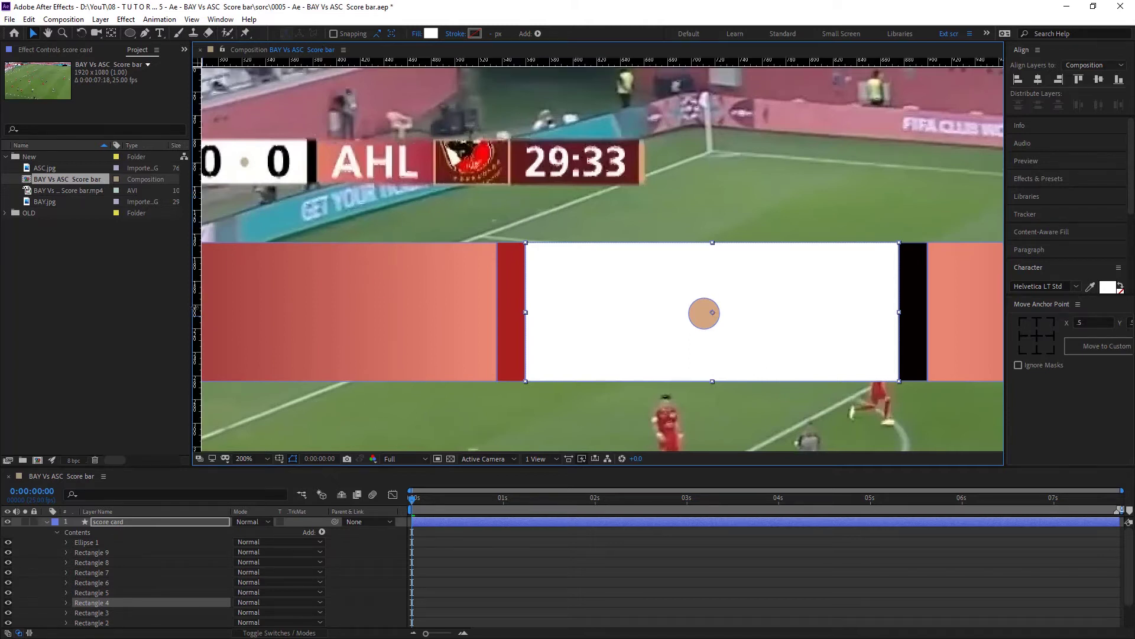
pyautogui.moveTo(197, 230); pyautogui.dragTo(712, 231)
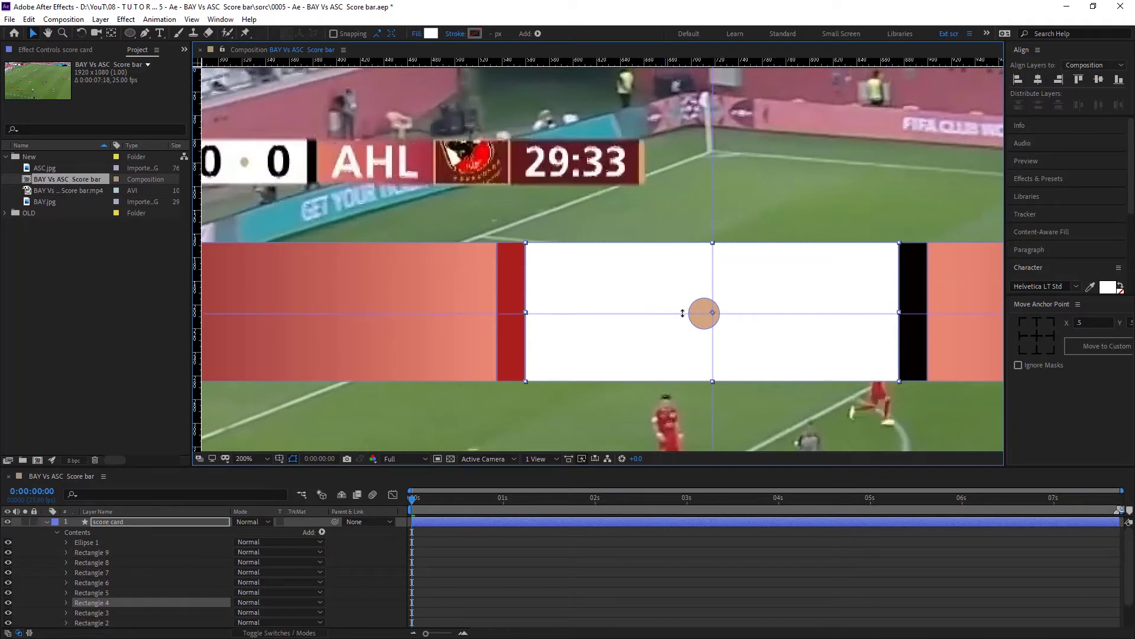
pyautogui.moveTo(676, 270); pyautogui.dragTo(680, 312)
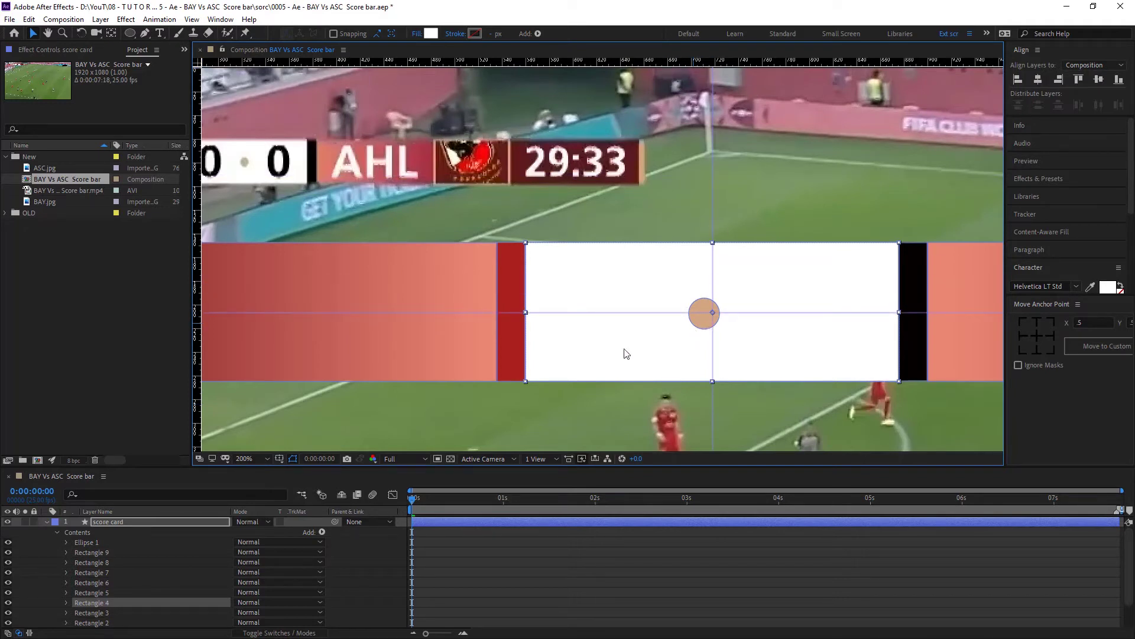
pyautogui.click(86, 542)
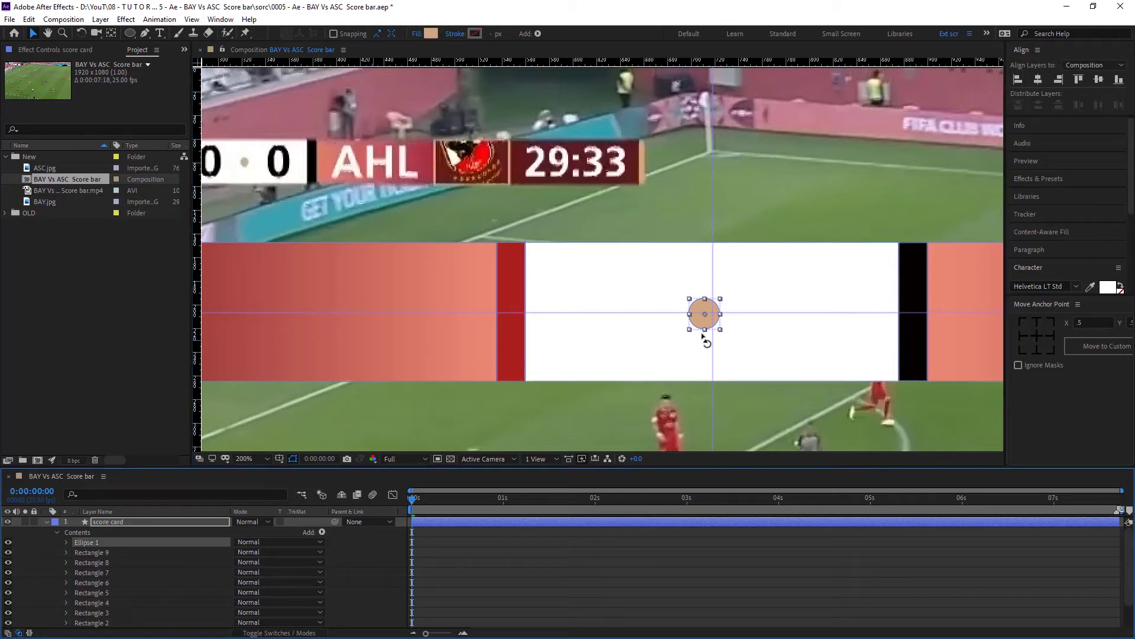
pyautogui.click(708, 322)
pyautogui.moveTo(707, 320); pyautogui.dragTo(709, 321)
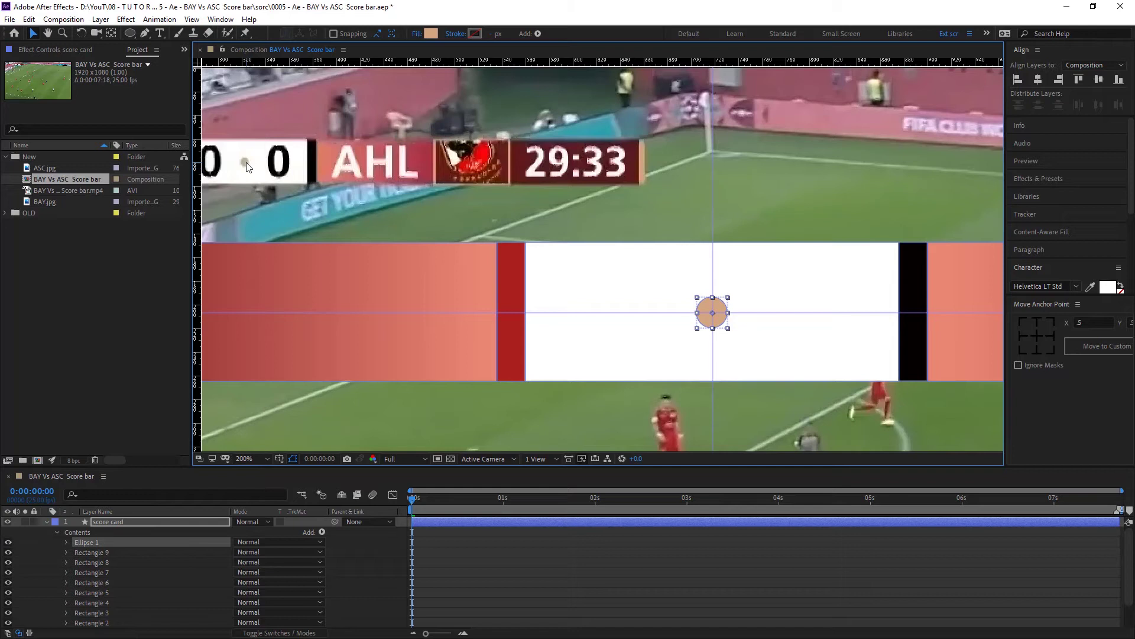
# Set the circle's fill to the grey of the video's score-bar dot using the eyedropper.
pyautogui.click(432, 33)
pyautogui.click(680, 144)
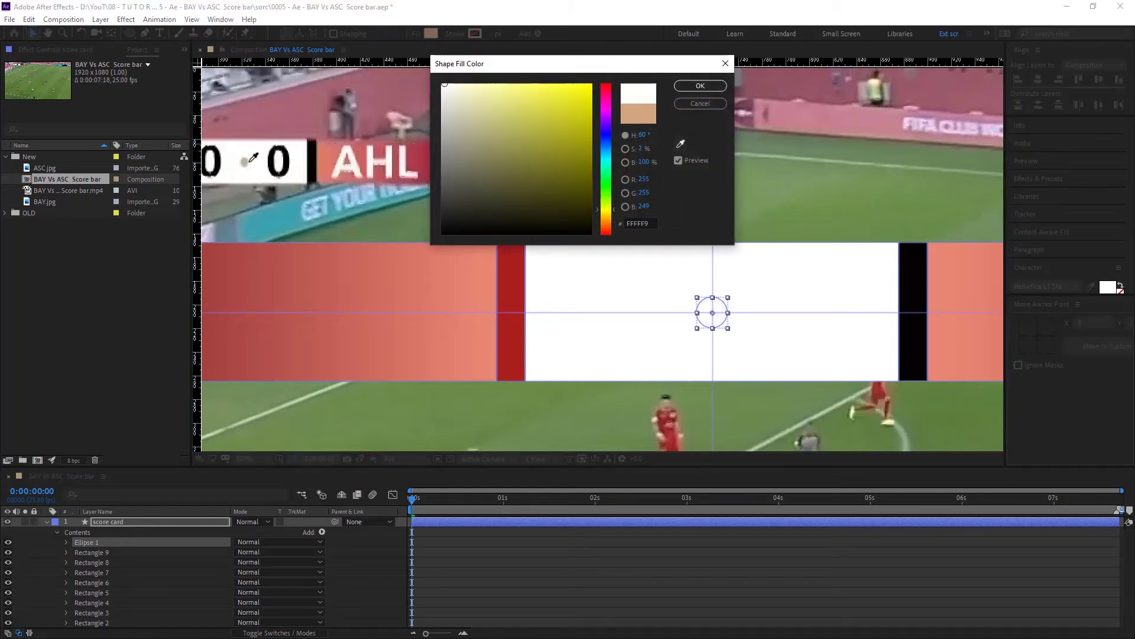
pyautogui.click(244, 161)
pyautogui.click(700, 86)
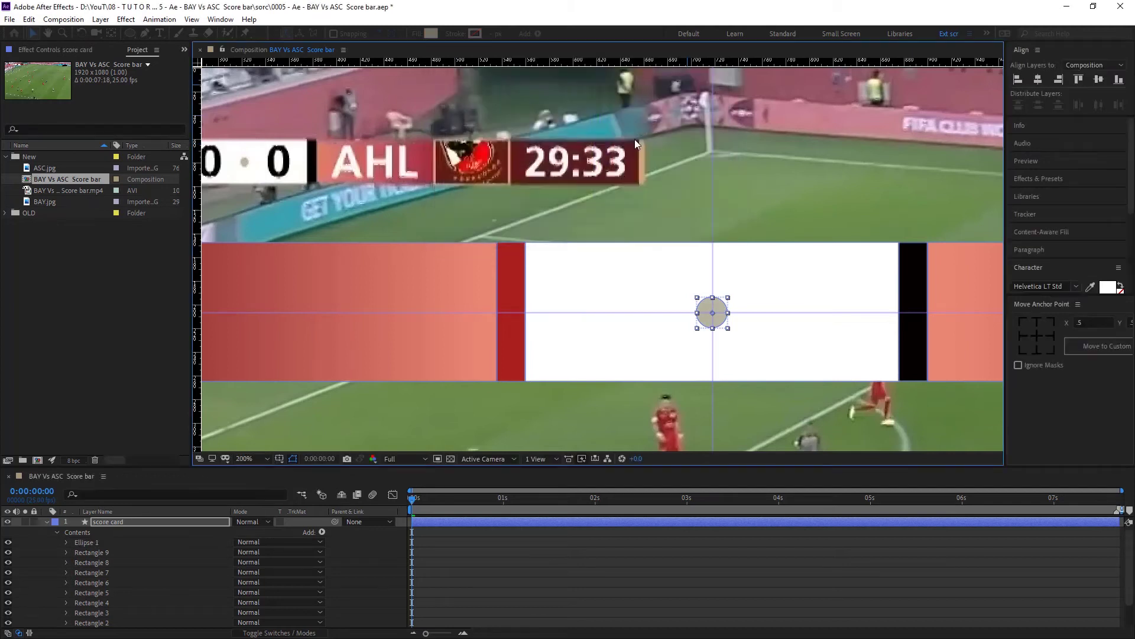
# Drag both guides off the viewer and reselect the score card layer.
pyautogui.click(713, 103)
pyautogui.moveTo(714, 103); pyautogui.dragTo(713, 59)
pyautogui.moveTo(439, 313); pyautogui.dragTo(196, 312)
pyautogui.click(302, 285)
pyautogui.scroll(-1, 303, 279)
pyautogui.scroll(-1, 442, 252)
pyautogui.scroll(1, 442, 252)
pyautogui.scroll(1, 406, 273)
pyautogui.click(105, 521)
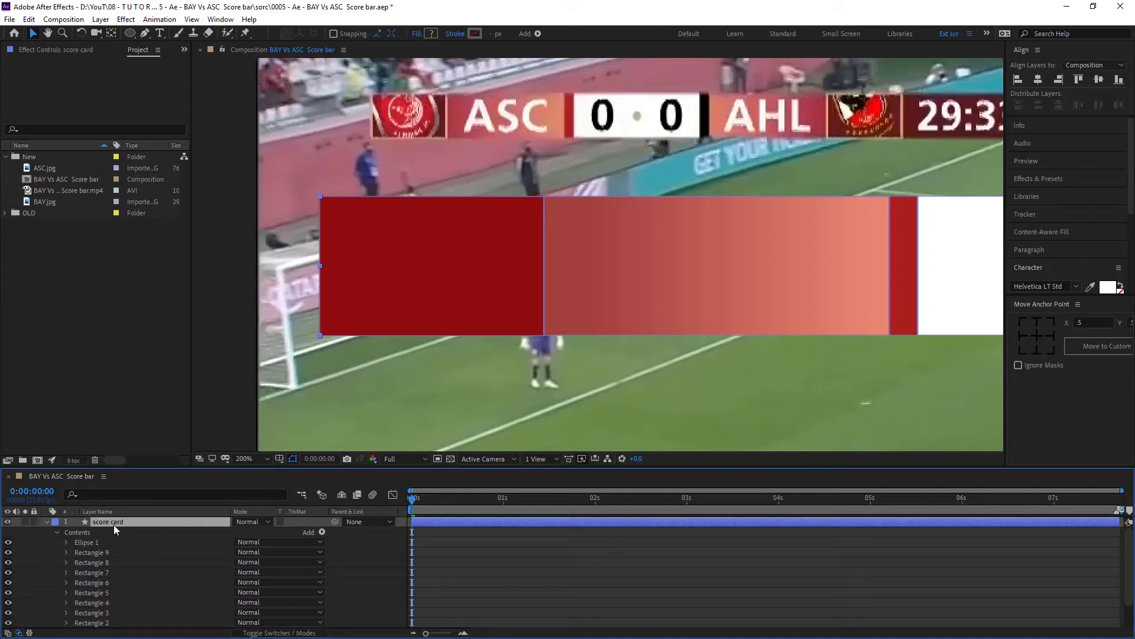
# Duplicate the score card layer and rename the copy 'club logos ASC'.
pyautogui.hotkey('ctrl', 'd')
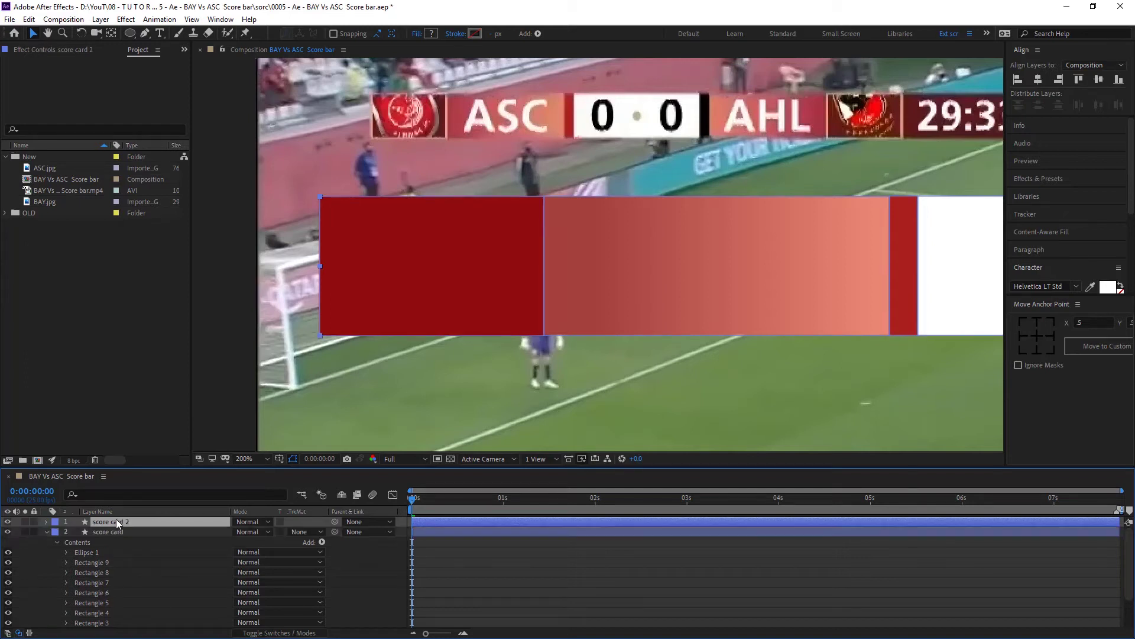
pyautogui.click(48, 531)
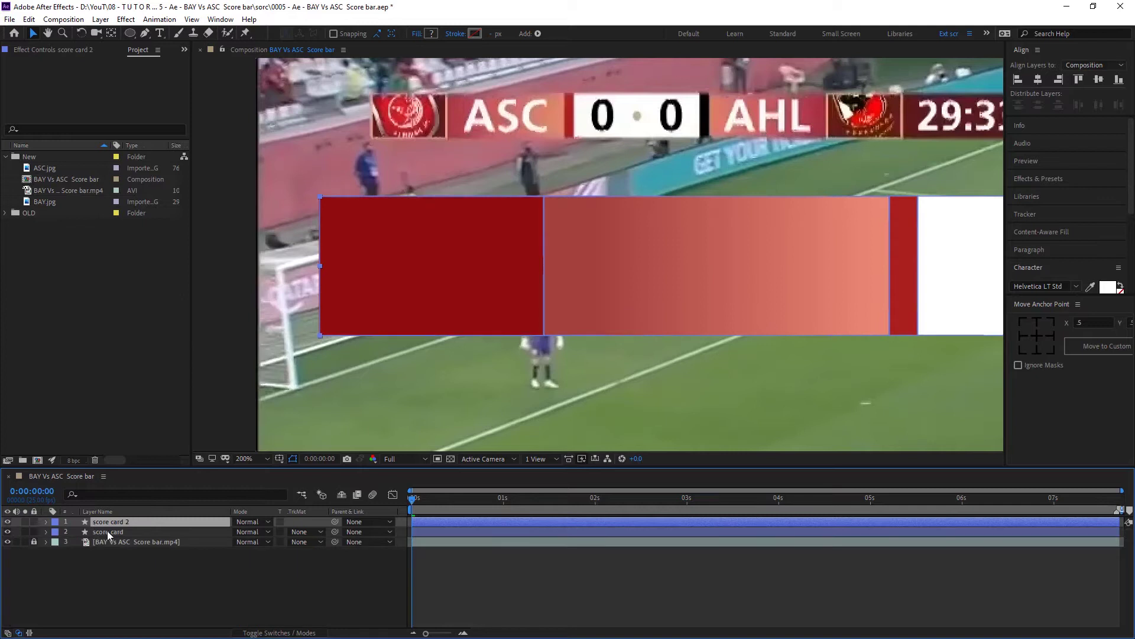
pyautogui.click(108, 531)
pyautogui.click(112, 522)
pyautogui.press('Return')
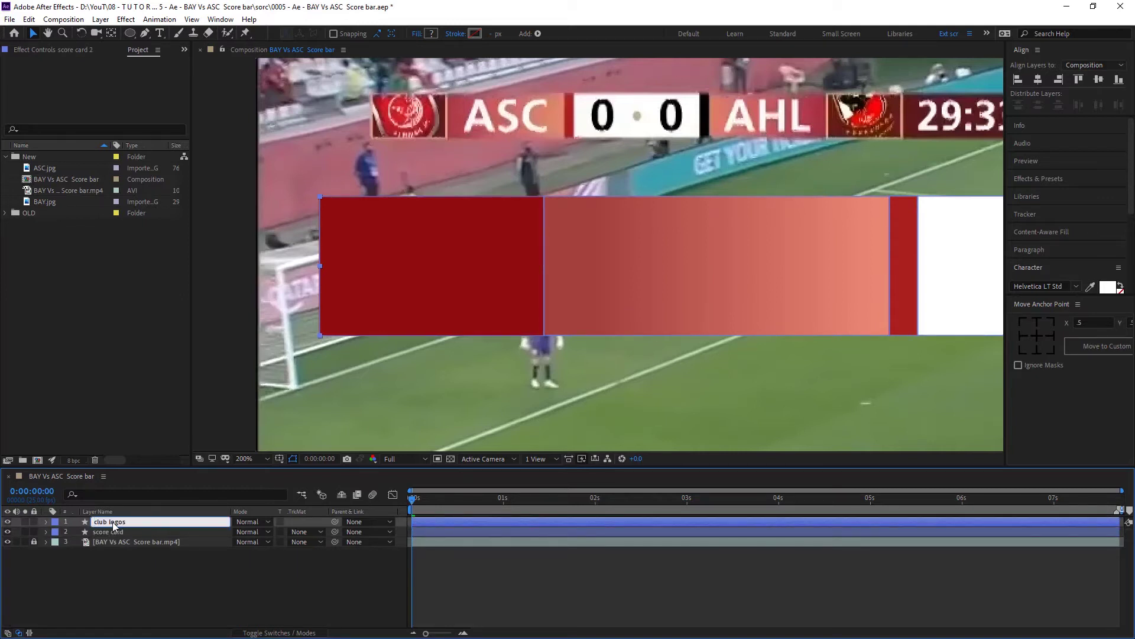
pyautogui.write(' ASC')
pyautogui.press('Return')
# Duplicate club logos ASC and rename the new copy 'club logos BAY'.
pyautogui.hotkey('ctrl', 'd')
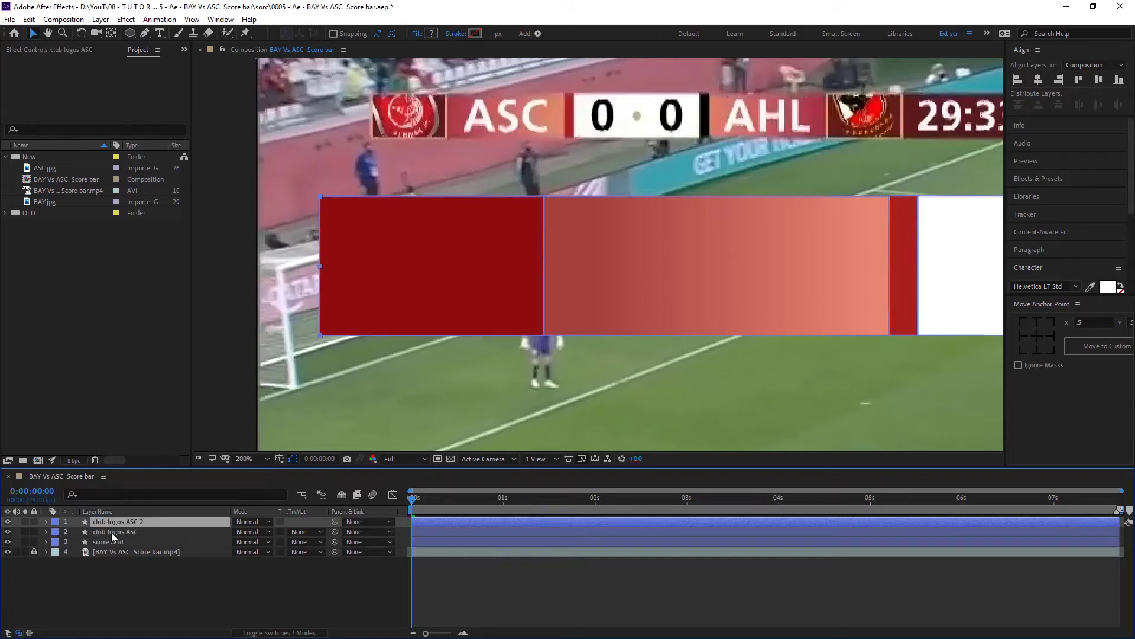
pyautogui.press('Return')
pyautogui.press('BackSpace')
pyautogui.press('BackSpace')
pyautogui.press('BackSpace')
pyautogui.write('BAY')
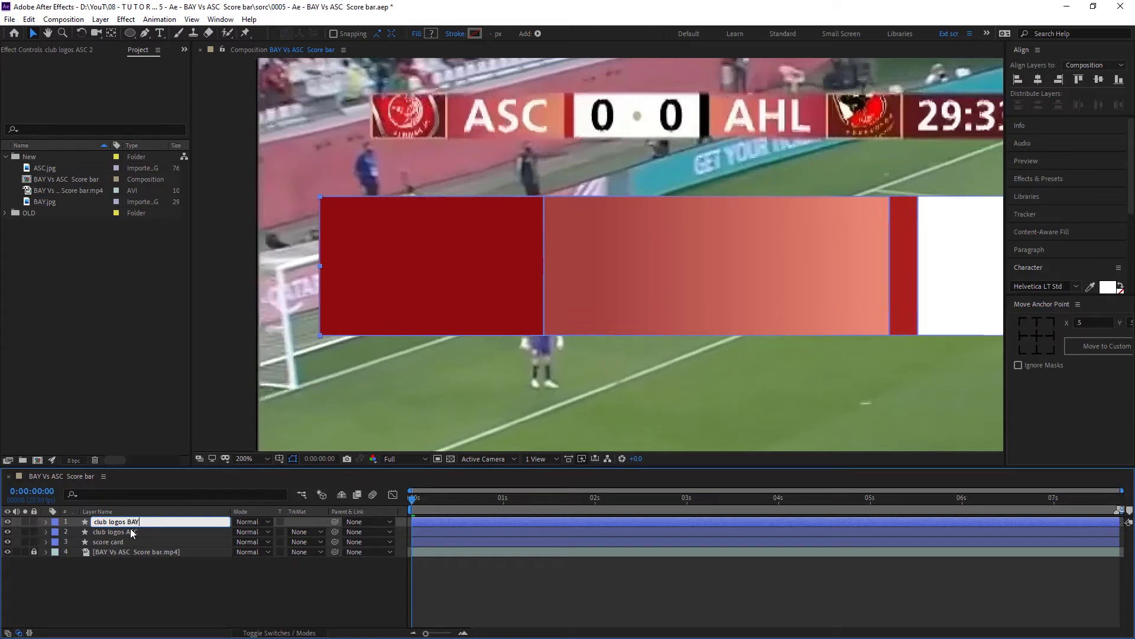
pyautogui.click(144, 531)
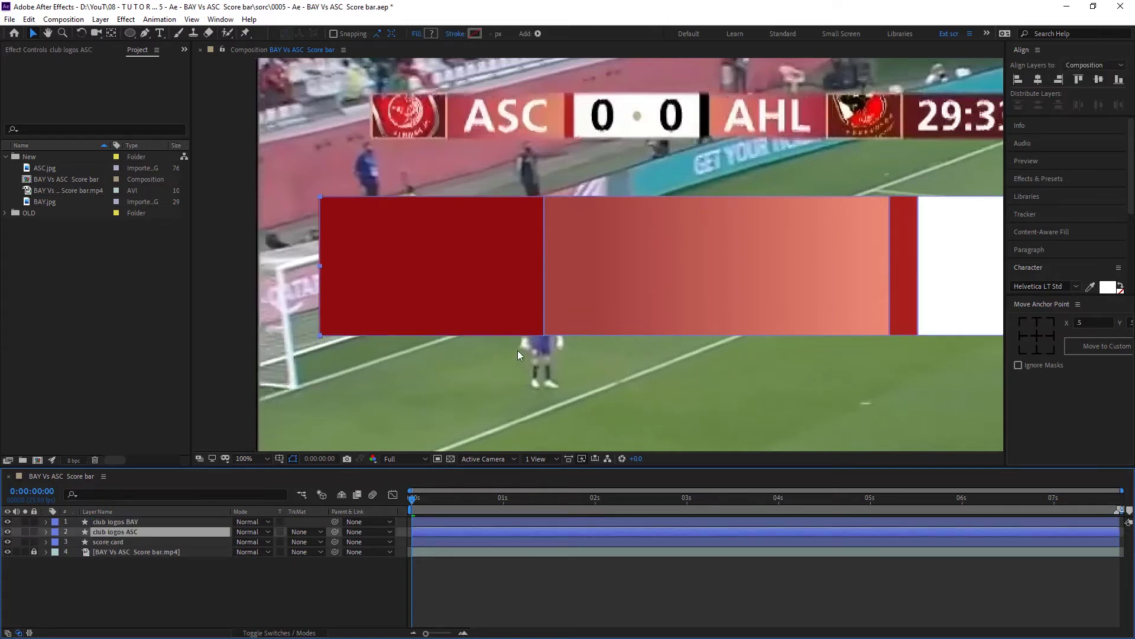
# Solo club logos ASC, keep only its right red logo box, and parent it to score card.
pyautogui.scroll(-2, 516, 354)
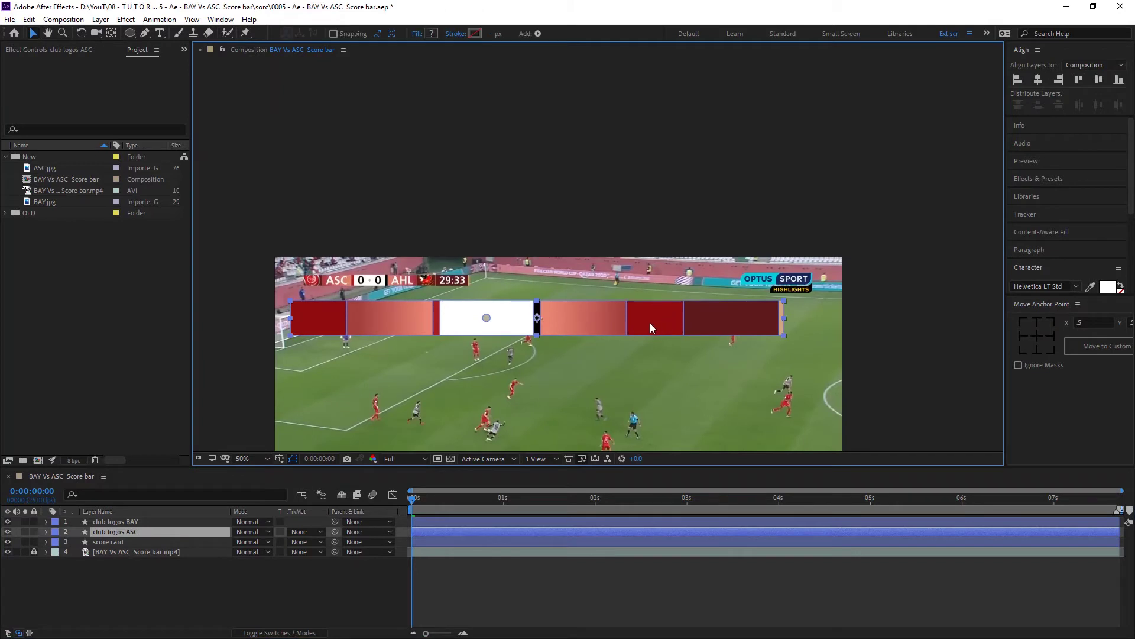
pyautogui.click(665, 318)
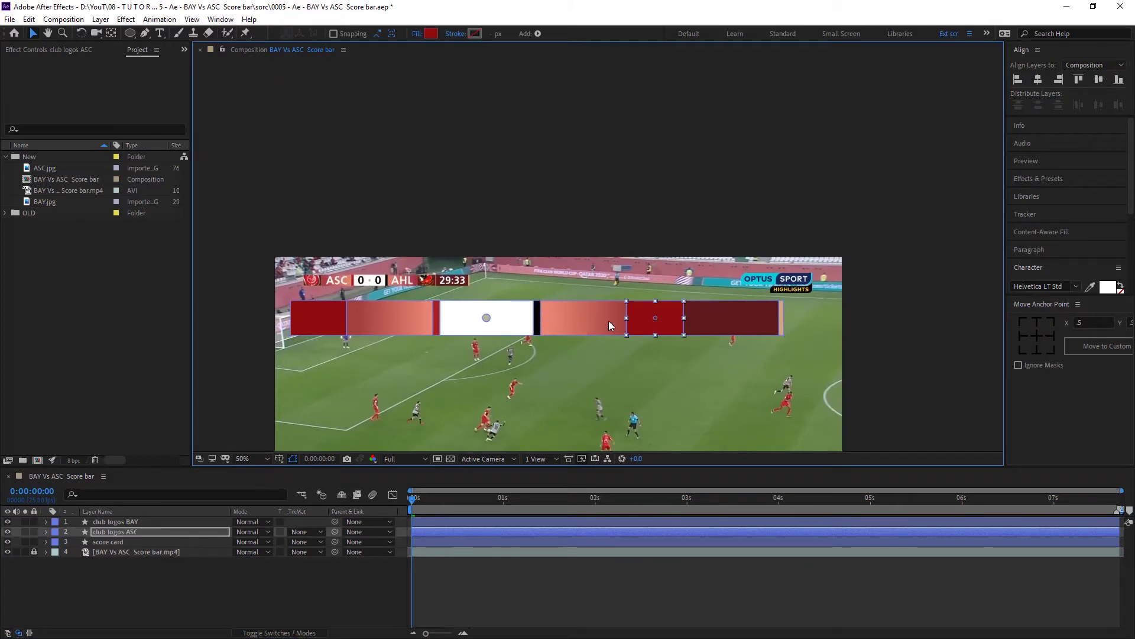
pyautogui.click(523, 323)
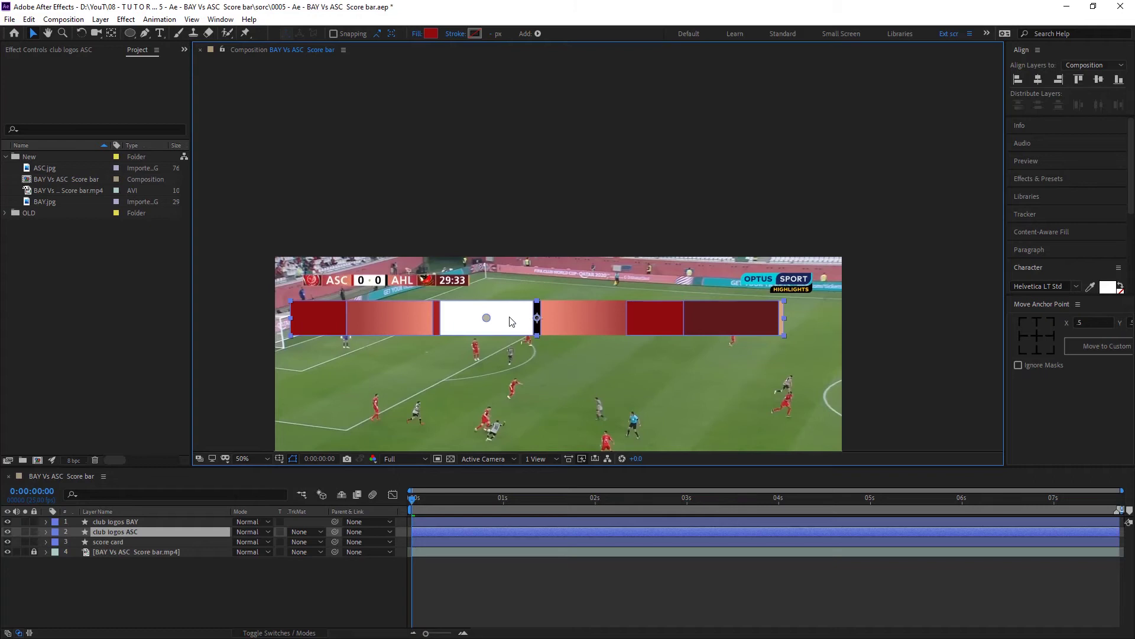
pyautogui.click(46, 531)
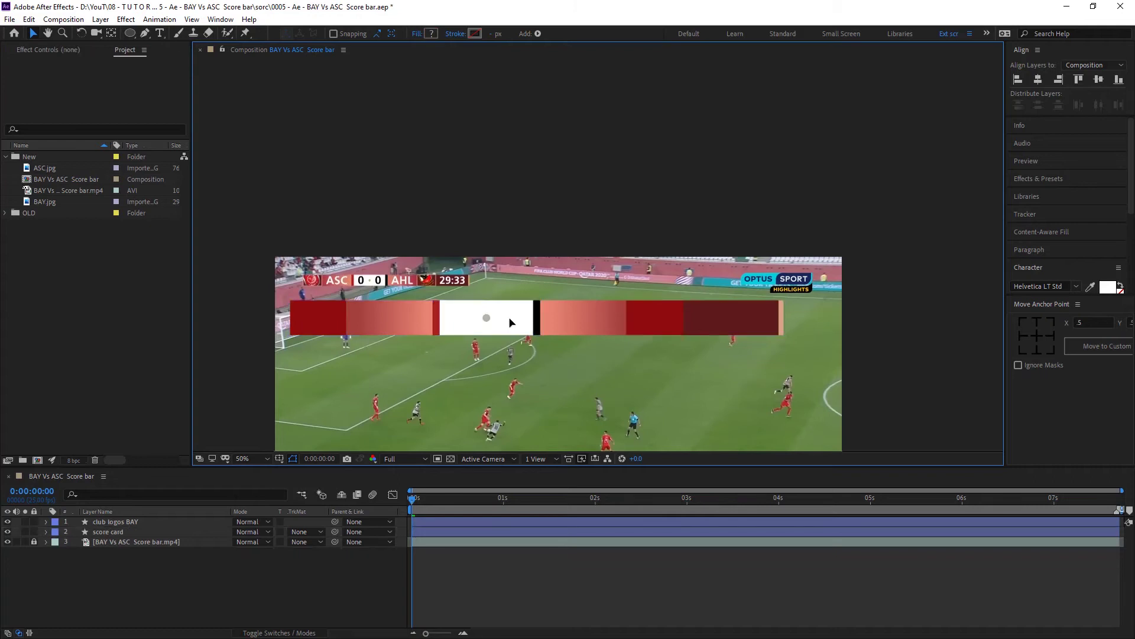
pyautogui.click(25, 532)
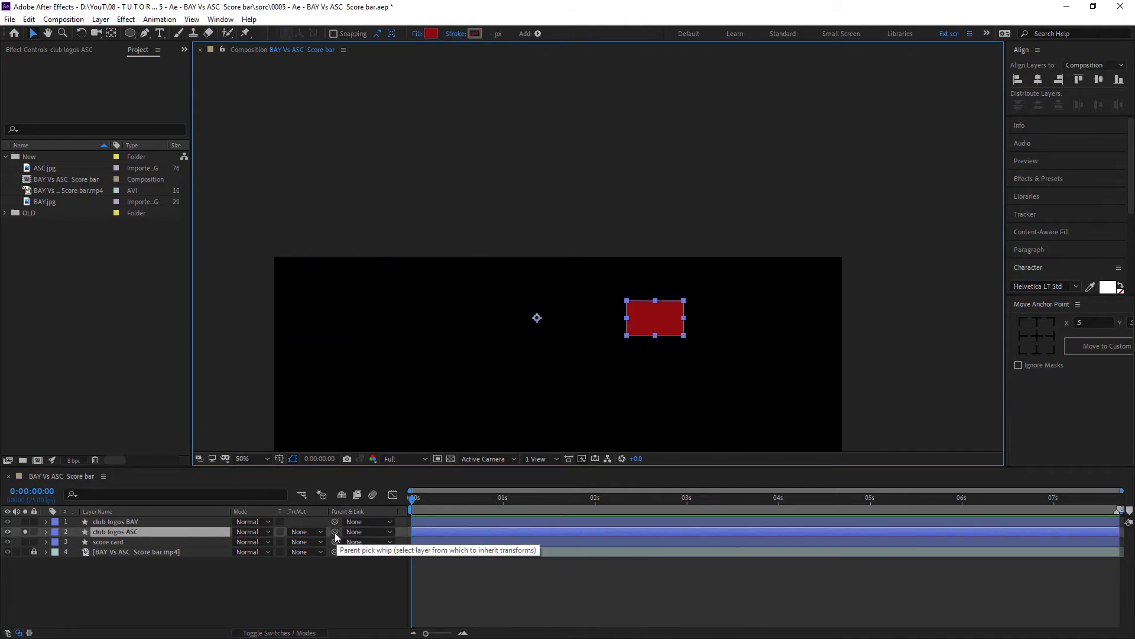
pyautogui.moveTo(335, 530); pyautogui.dragTo(133, 544)
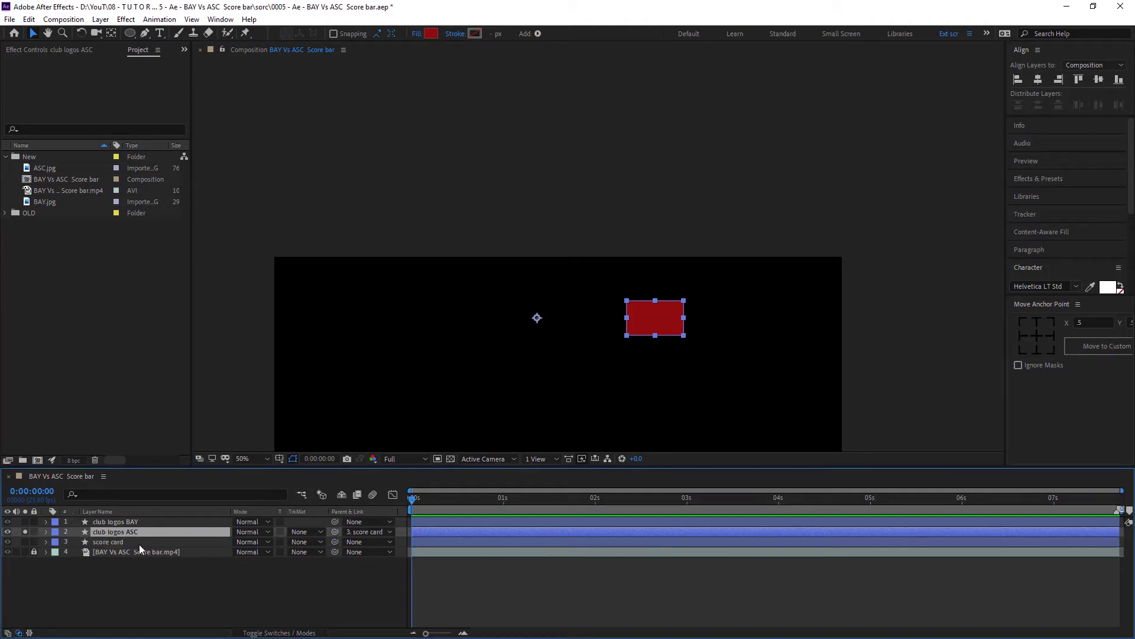
# Unsolo the layers and move the score card bar down off the video's bar.
pyautogui.click(26, 531)
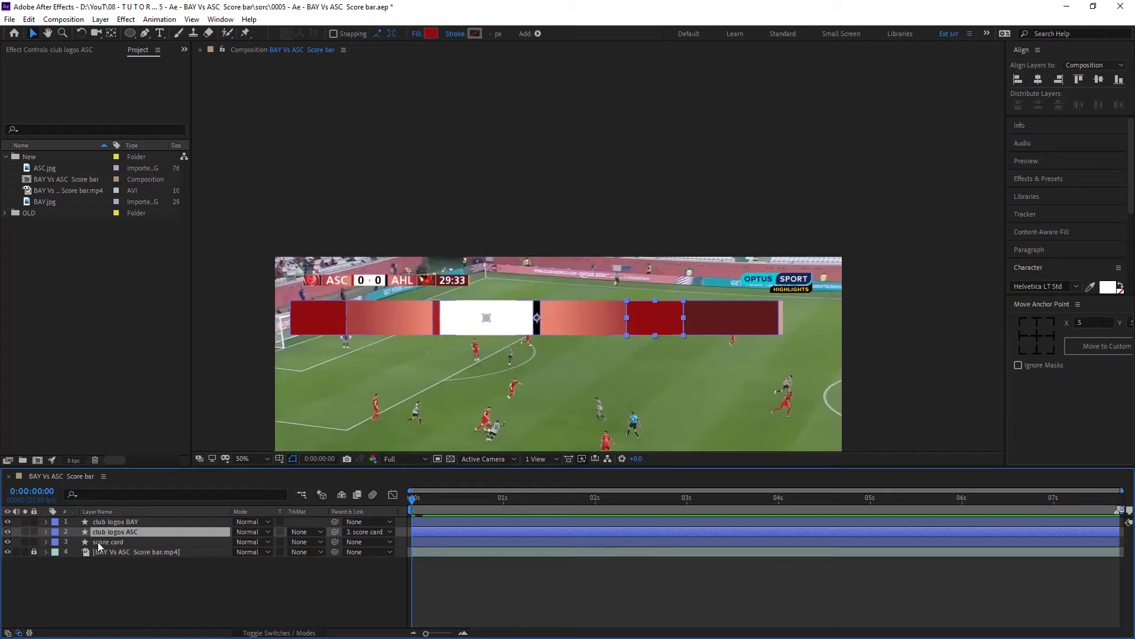
pyautogui.click(123, 542)
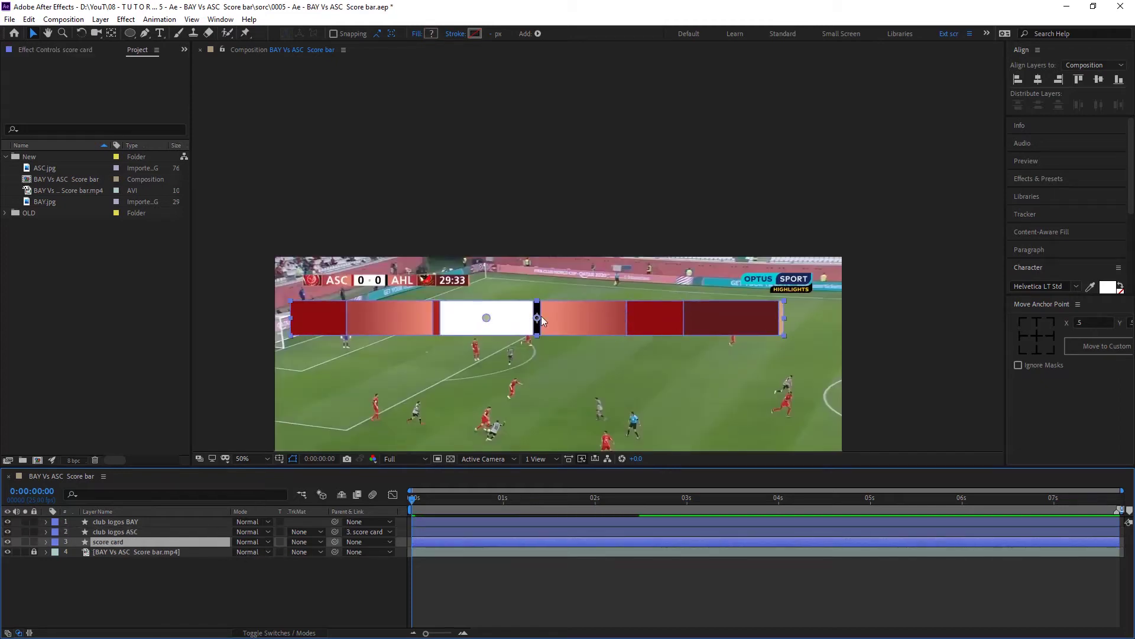
pyautogui.moveTo(625, 327); pyautogui.dragTo(643, 375)
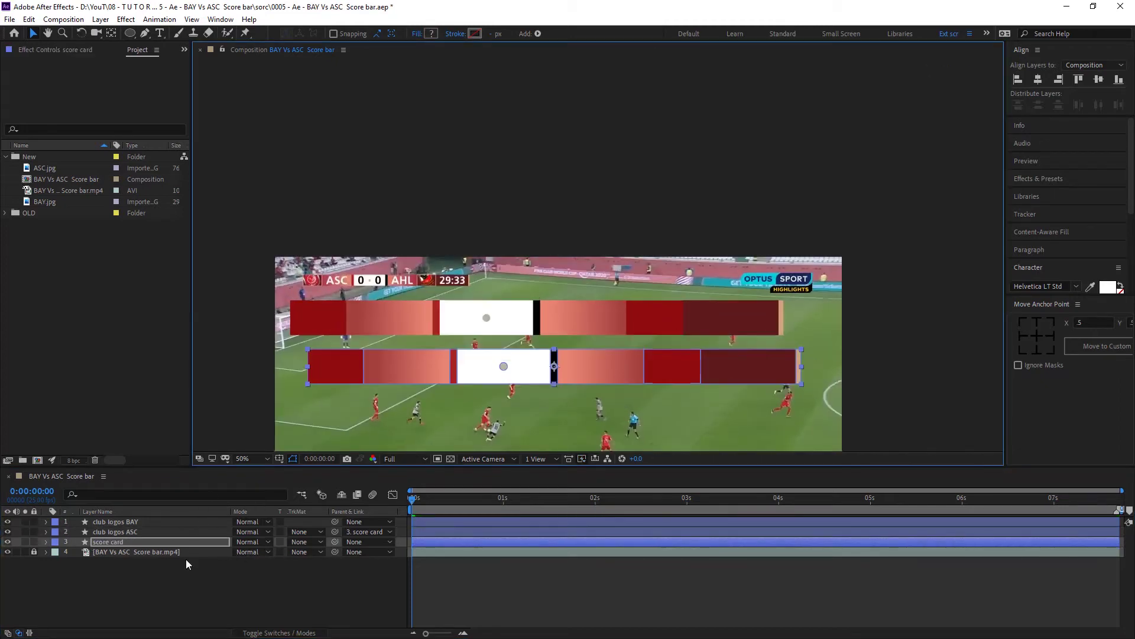
# Undo the bar move, trim club logos BAY to Rectangle 1, and parent it to score card.
pyautogui.click(142, 535)
pyautogui.hotkey('ctrl', 'z')
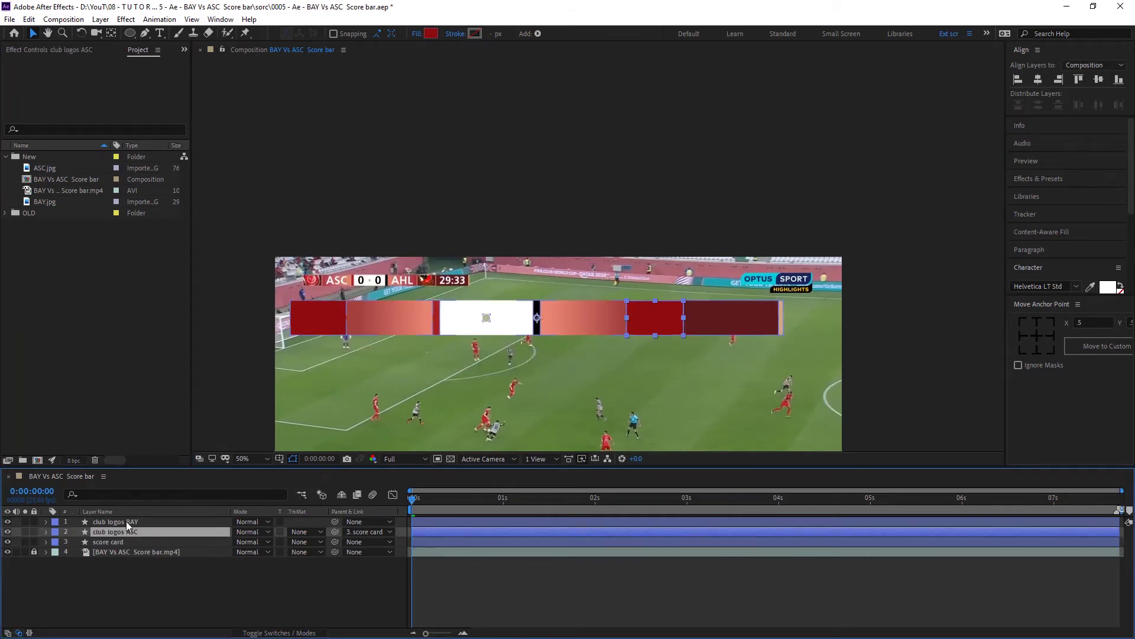
pyautogui.click(26, 525)
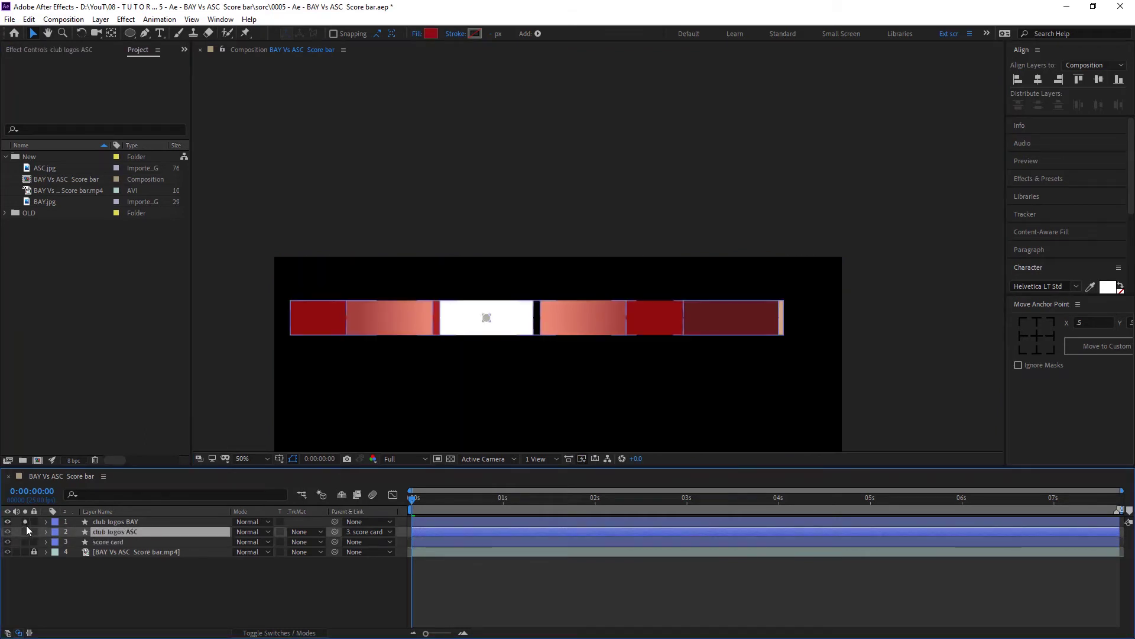
pyautogui.click(45, 522)
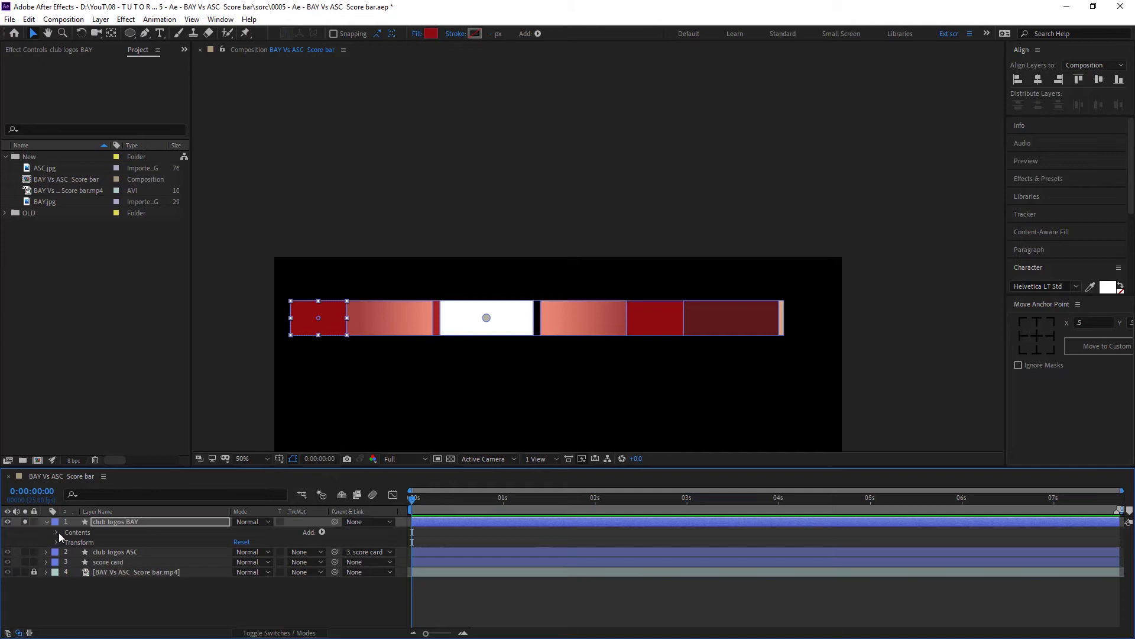
pyautogui.click(57, 532)
pyautogui.scroll(-2, 160, 599)
pyautogui.scroll(3, 123, 591)
pyautogui.scroll(-1, 109, 608)
pyautogui.click(101, 592)
pyautogui.scroll(2, 111, 558)
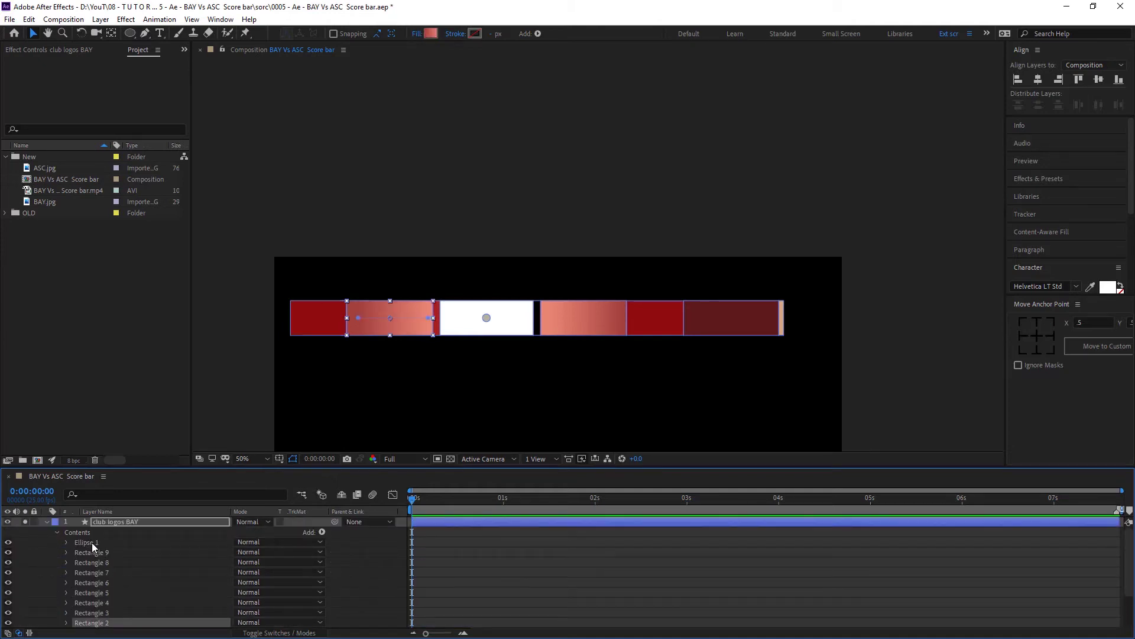
pyautogui.keyDown('shift'); pyautogui.click(91, 542); pyautogui.keyUp('shift')
pyautogui.press('Delete')
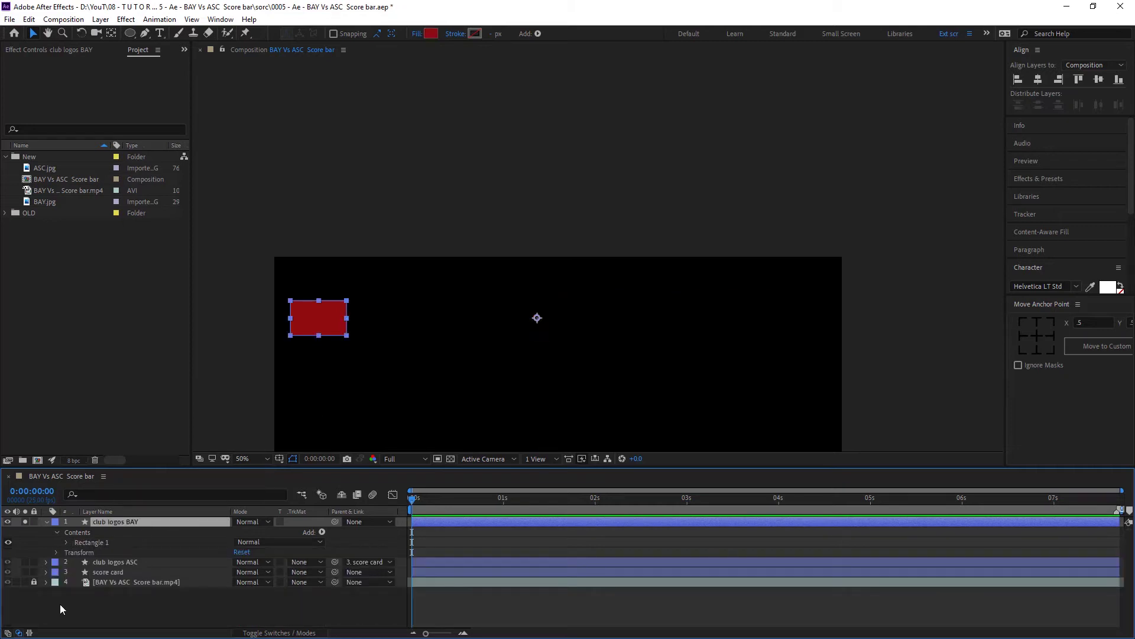
pyautogui.moveTo(335, 521); pyautogui.dragTo(135, 572)
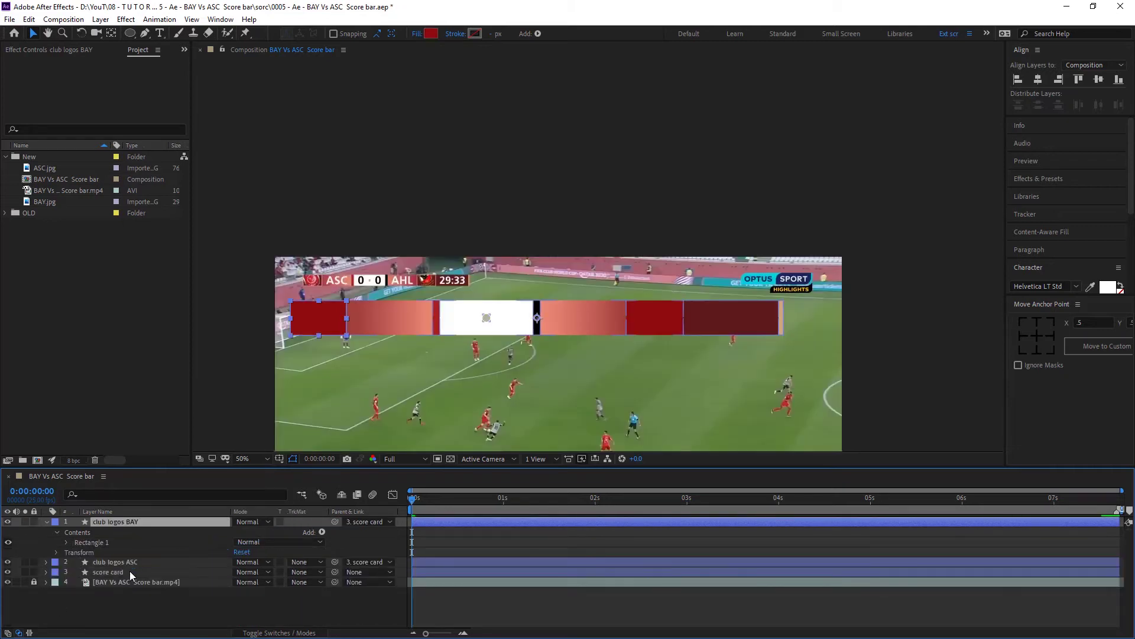
# Fill both club logo boxes black and add ASC.jpg to the timeline.
pyautogui.click(47, 522)
pyautogui.keyDown('ctrl'); pyautogui.click(127, 531); pyautogui.keyUp('ctrl')
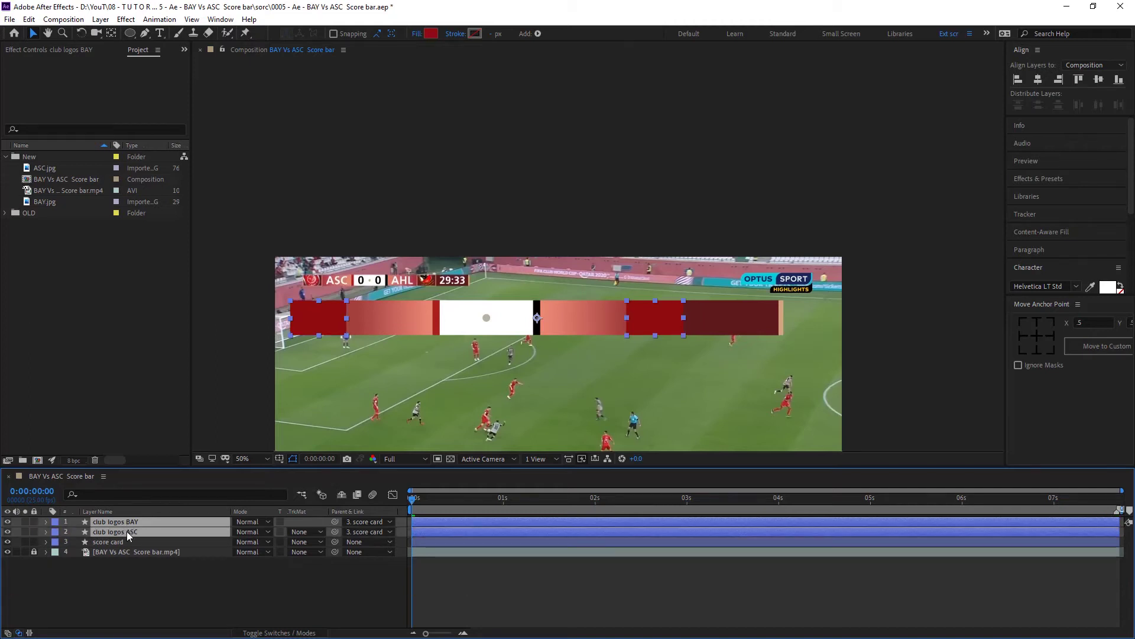
pyautogui.click(431, 33)
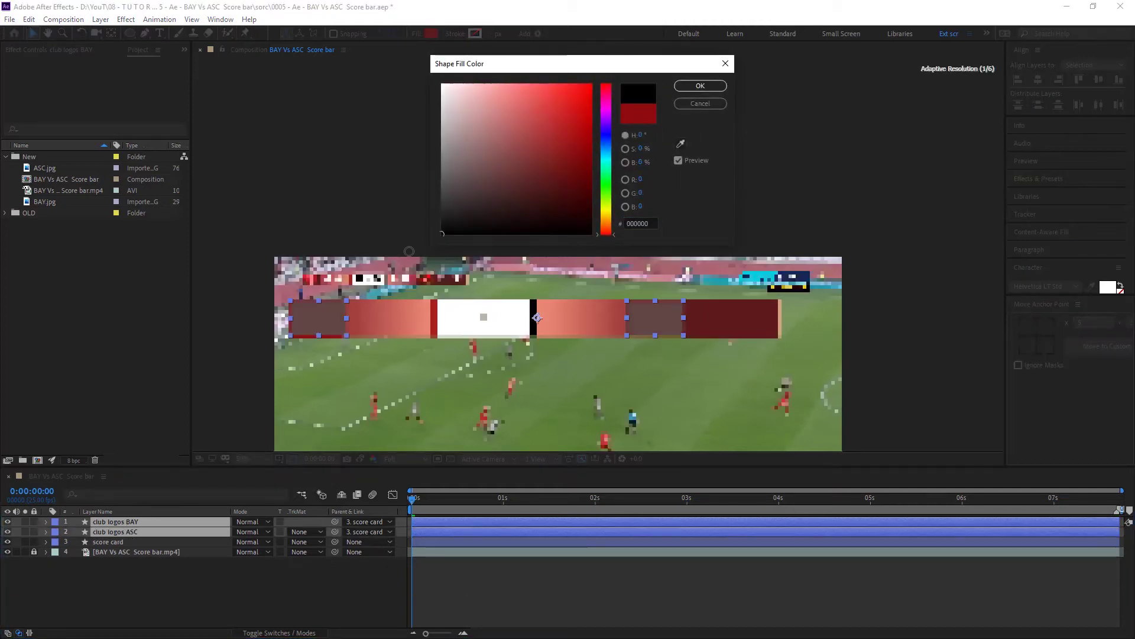
pyautogui.press('Return')
pyautogui.moveTo(42, 168)
pyautogui.mouseDown()
pyautogui.moveTo(37, 195)
pyautogui.moveTo(116, 535)
pyautogui.mouseUp()
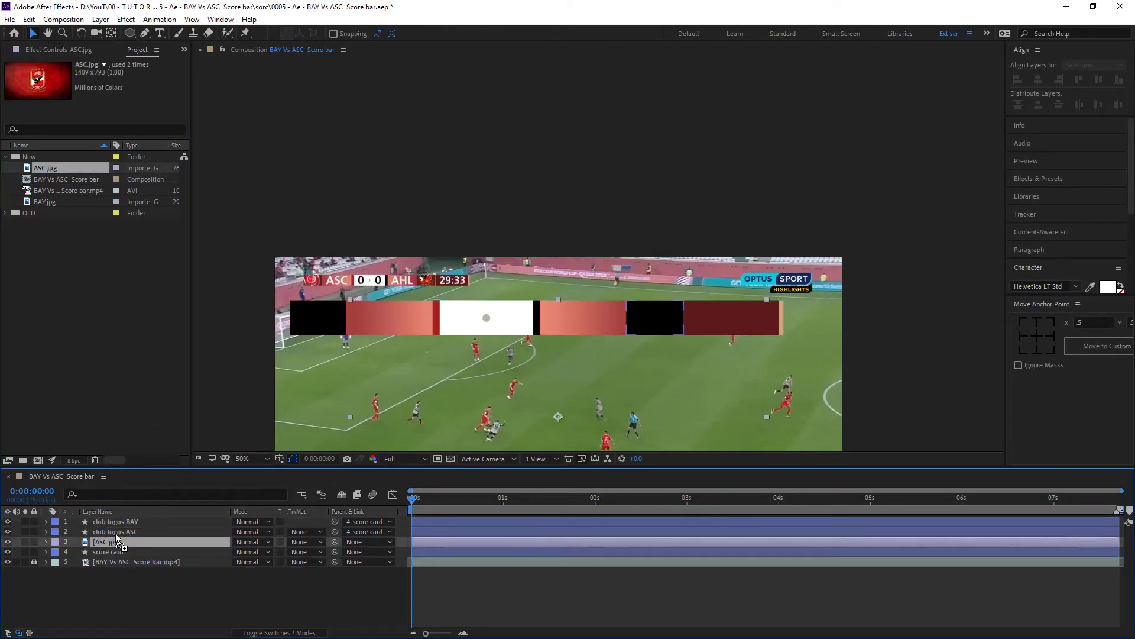
# Matte ASC.jpg with club logos ASC as Alpha Matte and centre the crest in its box.
pyautogui.click(306, 541)
pyautogui.click(329, 571)
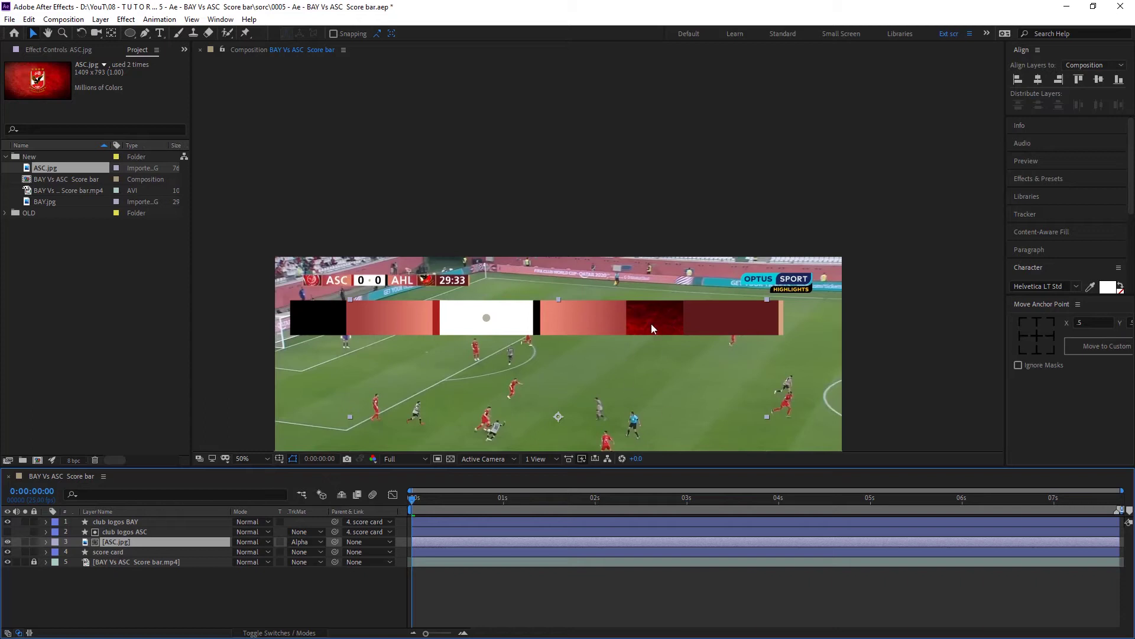
pyautogui.moveTo(627, 374)
pyautogui.mouseDown()
pyautogui.moveTo(712, 267)
pyautogui.moveTo(747, 294)
pyautogui.mouseUp()
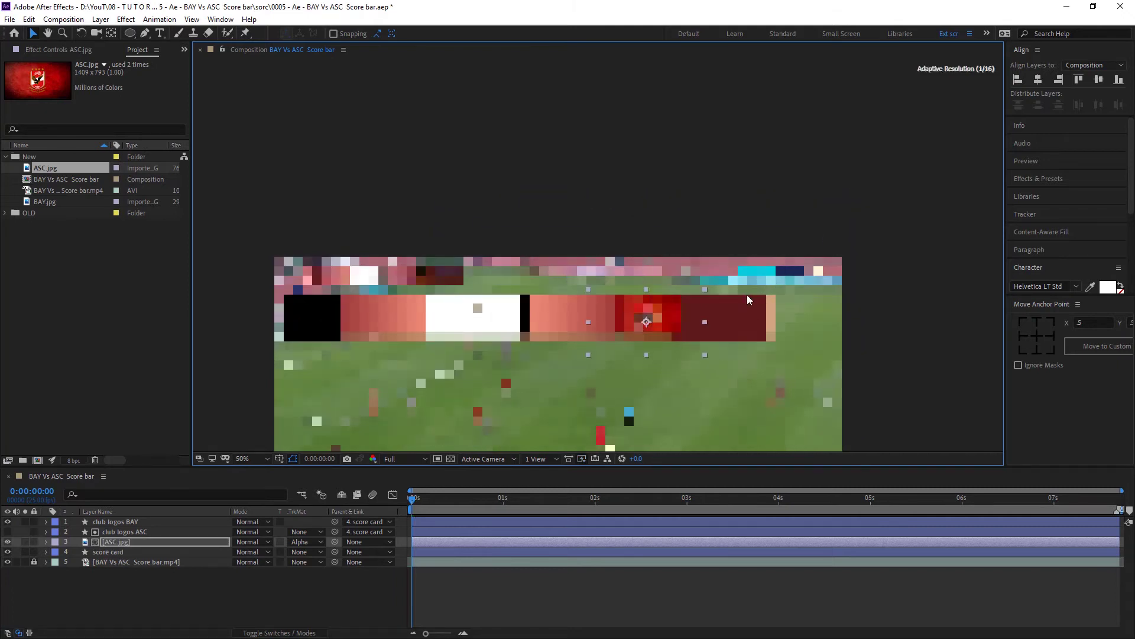
pyautogui.scroll(2, 674, 323)
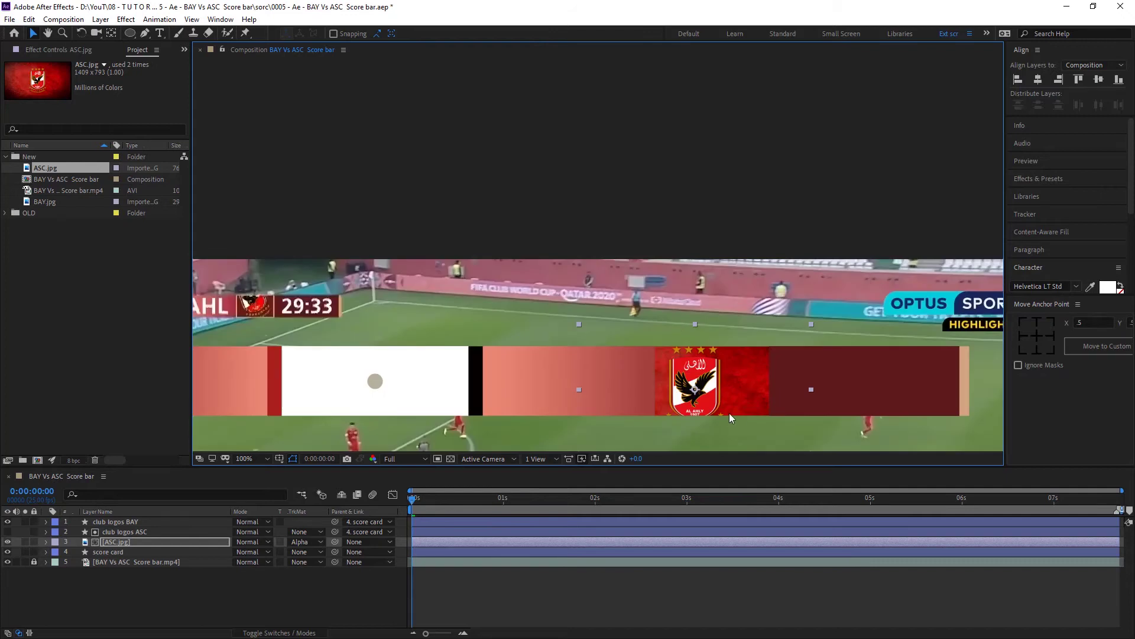
pyautogui.moveTo(748, 384); pyautogui.dragTo(764, 365)
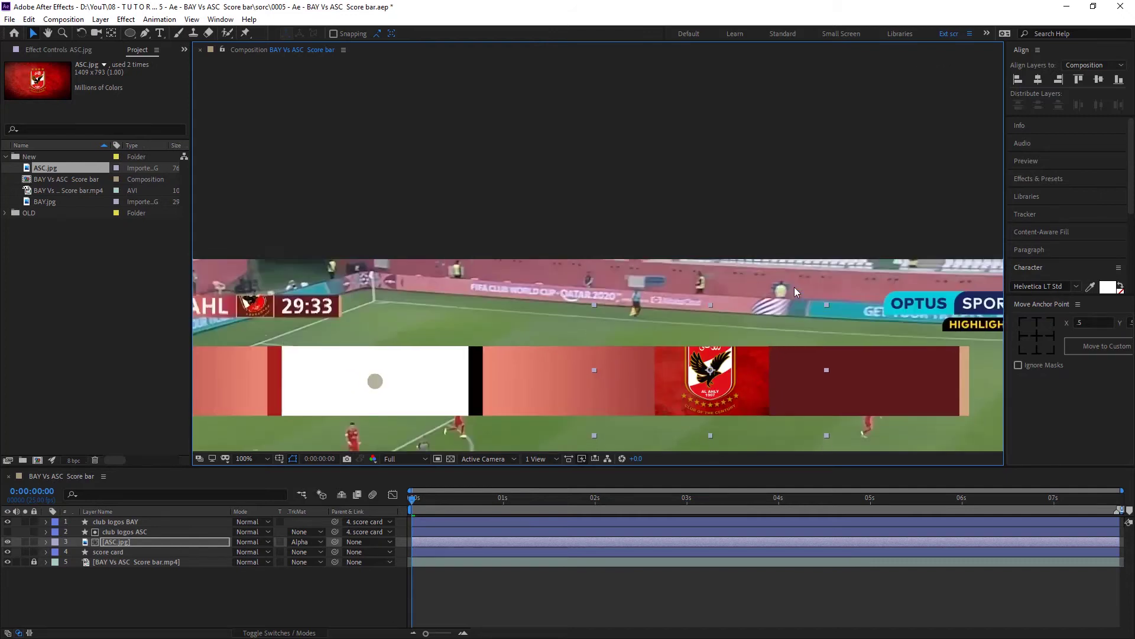
# Tilt the crest slightly, parent ASC.jpg to club logos ASC, and shift the score bar up-right.
pyautogui.press('w')
pyautogui.moveTo(796, 291)
pyautogui.mouseDown()
pyautogui.moveTo(740, 392)
pyautogui.moveTo(714, 390)
pyautogui.moveTo(724, 388)
pyautogui.mouseUp()
pyautogui.press('w')
pyautogui.press('v')
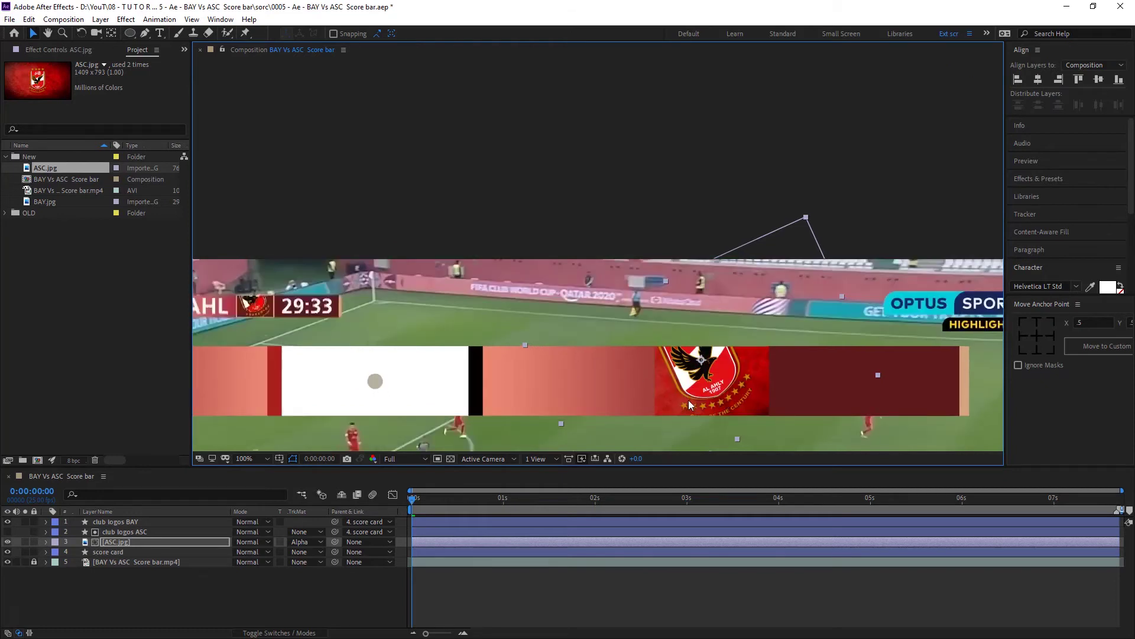
pyautogui.moveTo(335, 542)
pyautogui.mouseDown()
pyautogui.moveTo(123, 552)
pyautogui.moveTo(130, 534)
pyautogui.mouseUp()
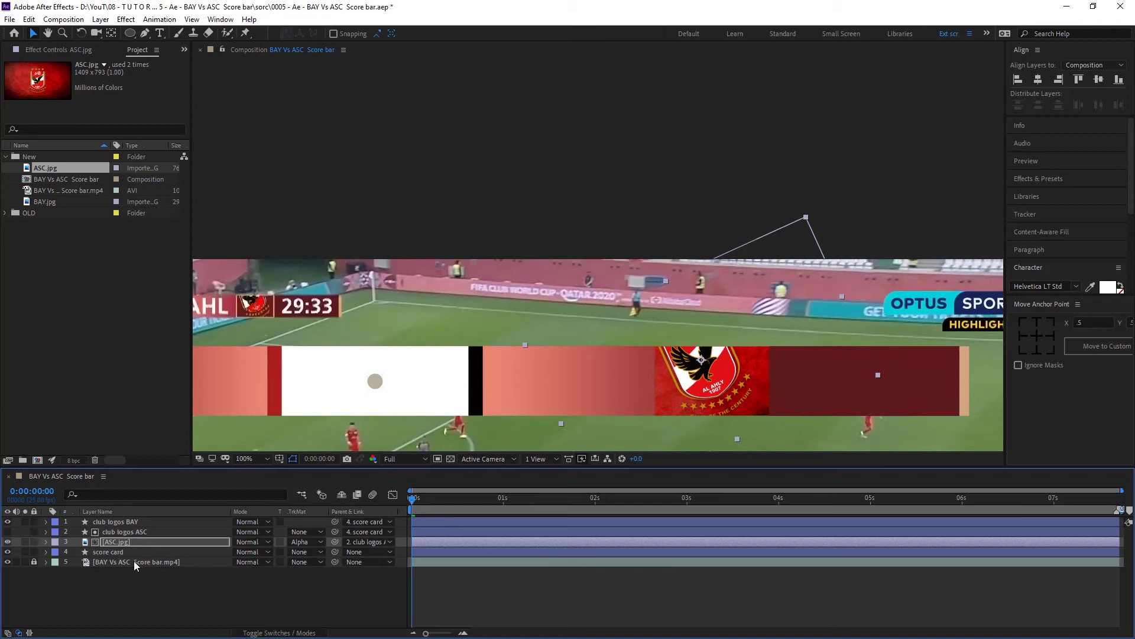
pyautogui.click(101, 554)
pyautogui.moveTo(542, 402)
pyautogui.mouseDown()
pyautogui.moveTo(658, 356)
pyautogui.moveTo(377, 299)
pyautogui.mouseUp()
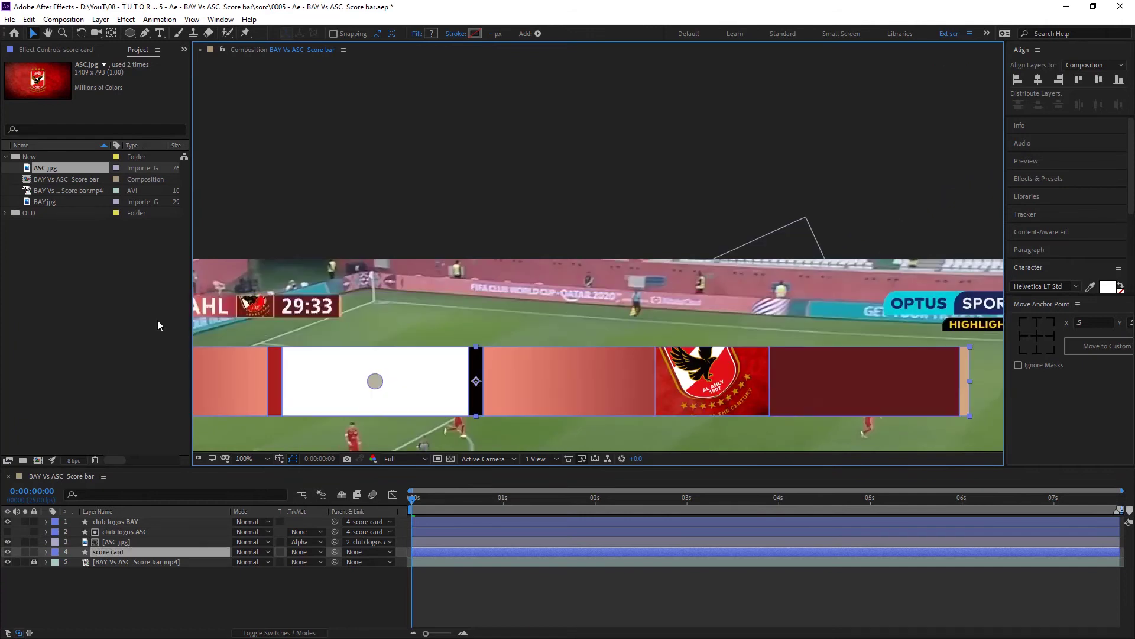
# Add BAY.jpg as an Alpha Matte of the left slot, position it, and parent it to club logos BAY.
pyautogui.moveTo(46, 204); pyautogui.dragTo(134, 536)
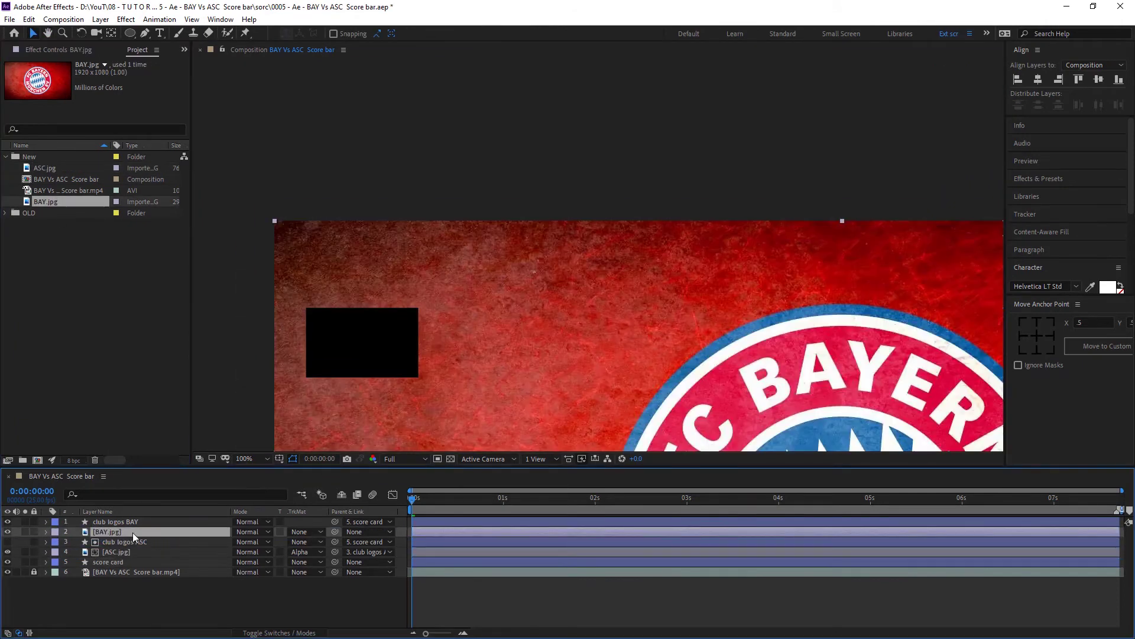
pyautogui.click(305, 532)
pyautogui.click(343, 560)
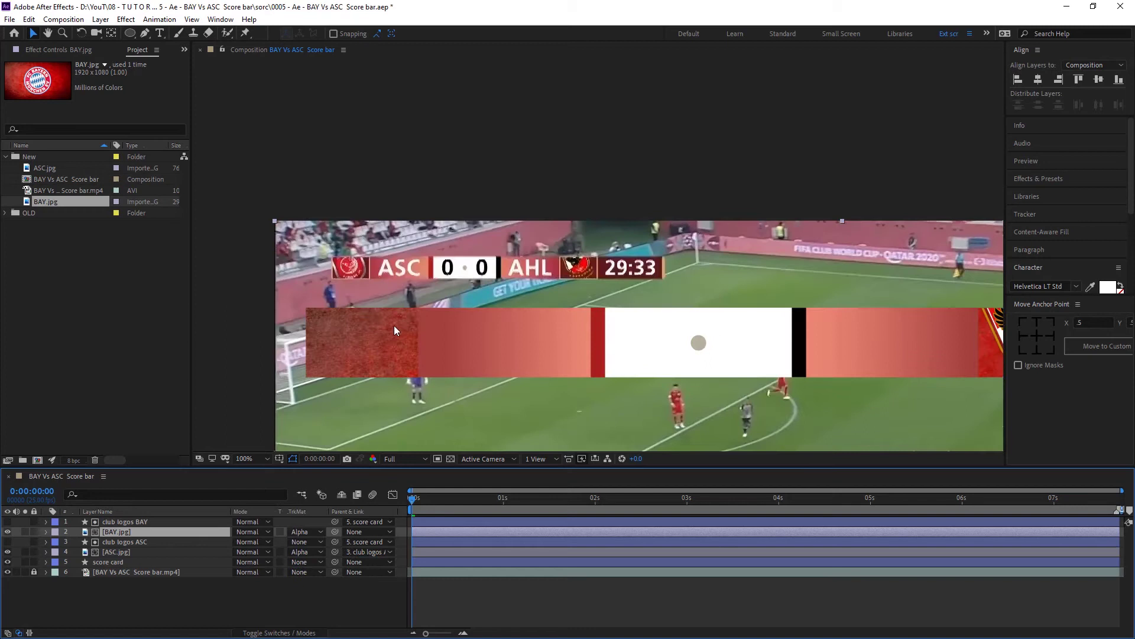
pyautogui.click(118, 531)
pyautogui.moveTo(593, 286)
pyautogui.mouseDown()
pyautogui.moveTo(505, 260)
pyautogui.moveTo(423, 296)
pyautogui.moveTo(379, 335)
pyautogui.moveTo(382, 349)
pyautogui.mouseUp()
pyautogui.press('w')
pyautogui.press('v')
pyautogui.moveTo(334, 531)
pyautogui.mouseDown()
pyautogui.moveTo(136, 530)
pyautogui.moveTo(130, 519)
pyautogui.mouseUp()
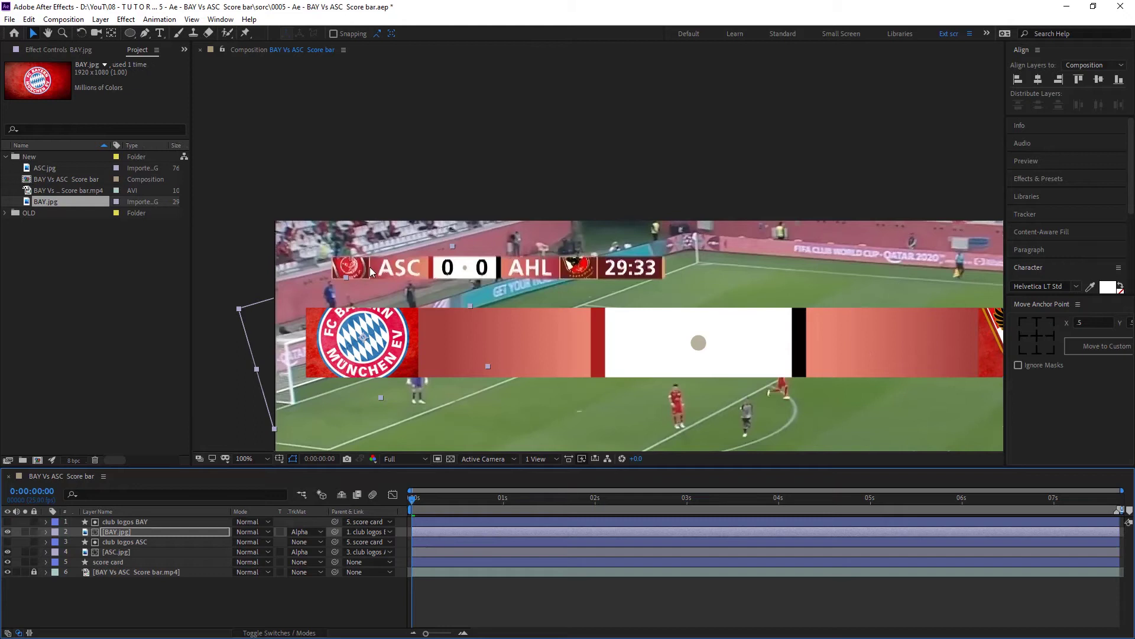
# Zoom in to check the fit and duplicate the club logos BAY shape layer.
pyautogui.press('.')
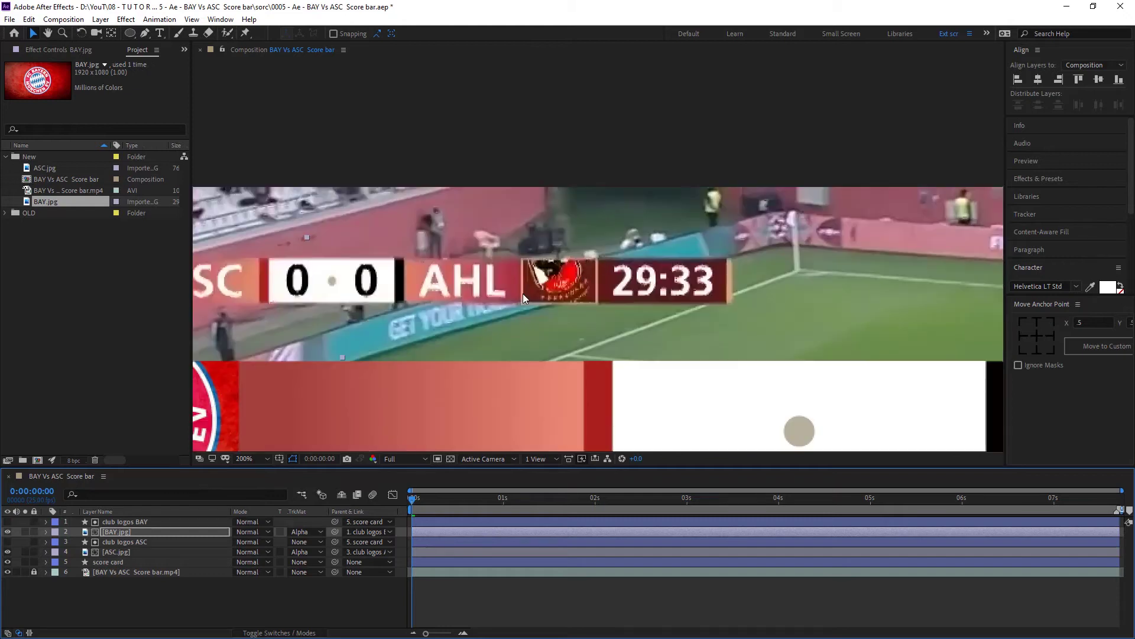
pyautogui.hscroll(-5, 455, 317)
pyautogui.scroll(-3, 456, 317)
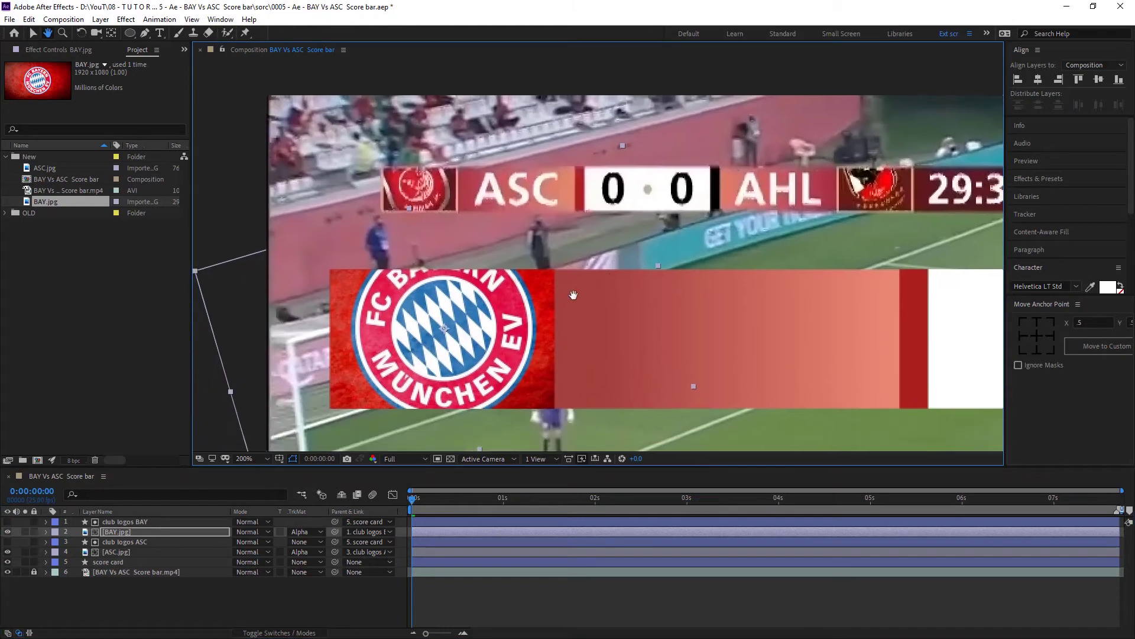
pyautogui.click(123, 522)
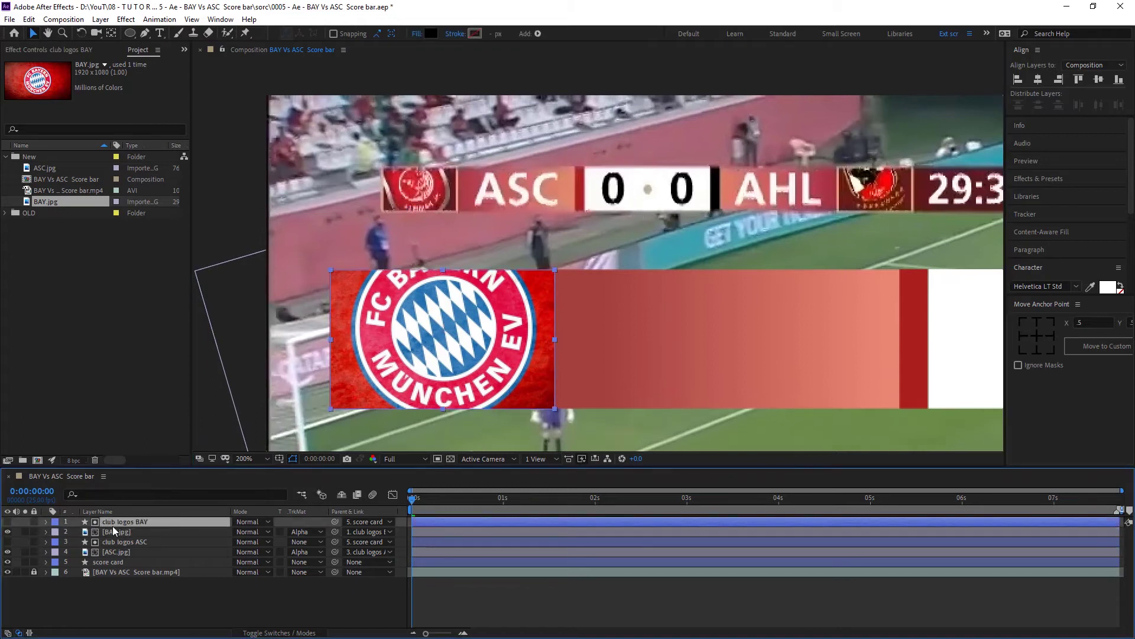
pyautogui.hotkey('ctrl', 'd')
pyautogui.press('Return')
# Make club logos BAY 2 visible and set its fill to None.
pyautogui.click(7, 521)
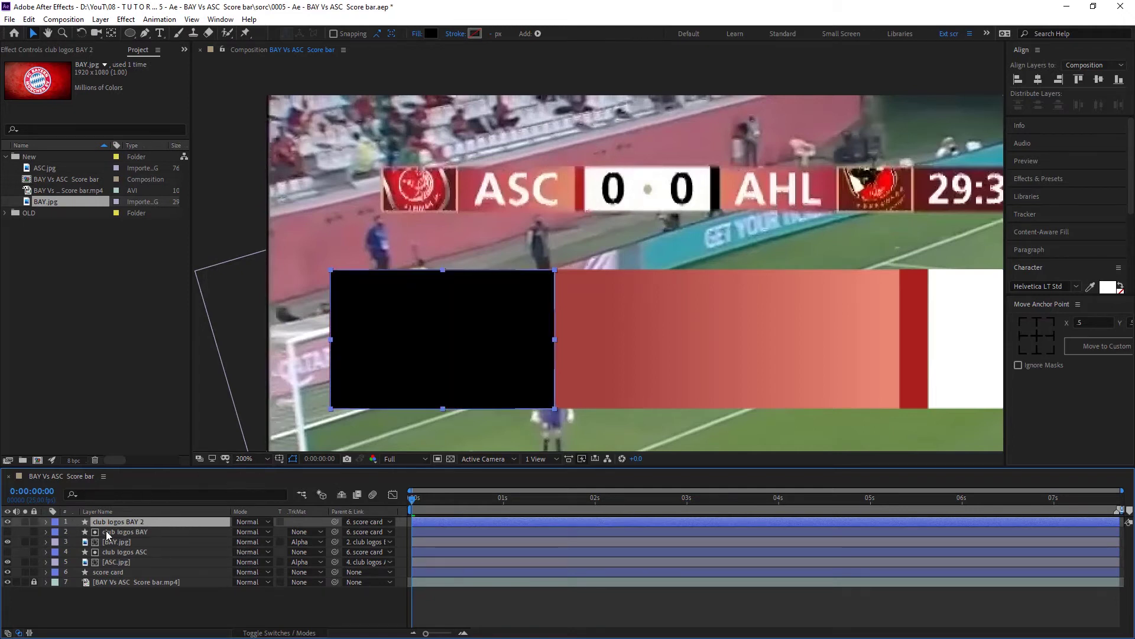
pyautogui.click(416, 36)
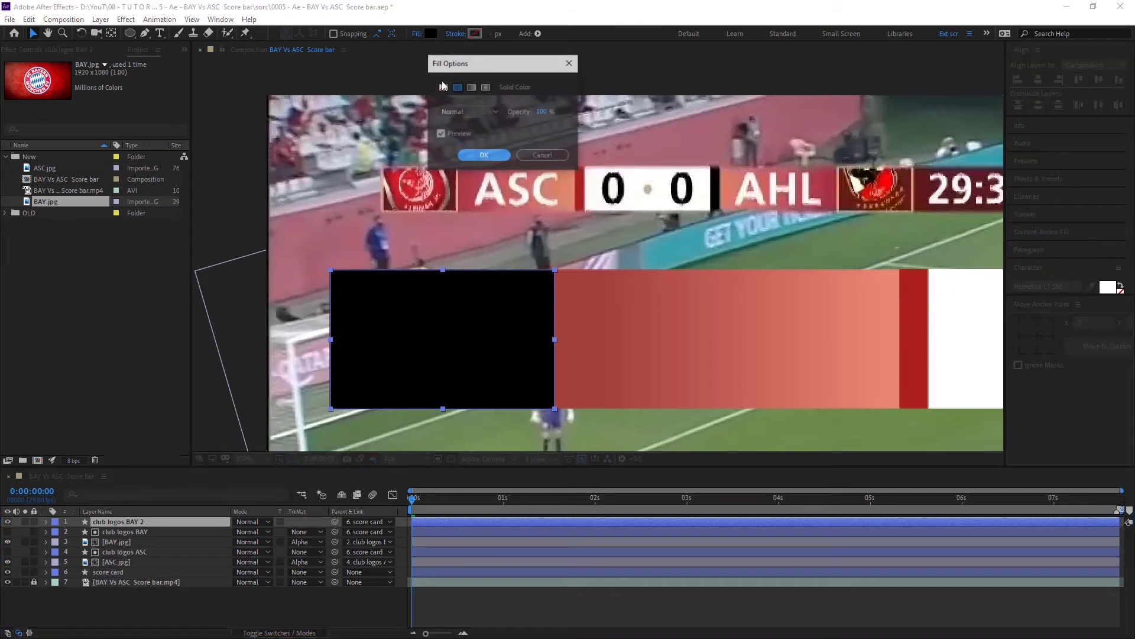
pyautogui.click(442, 88)
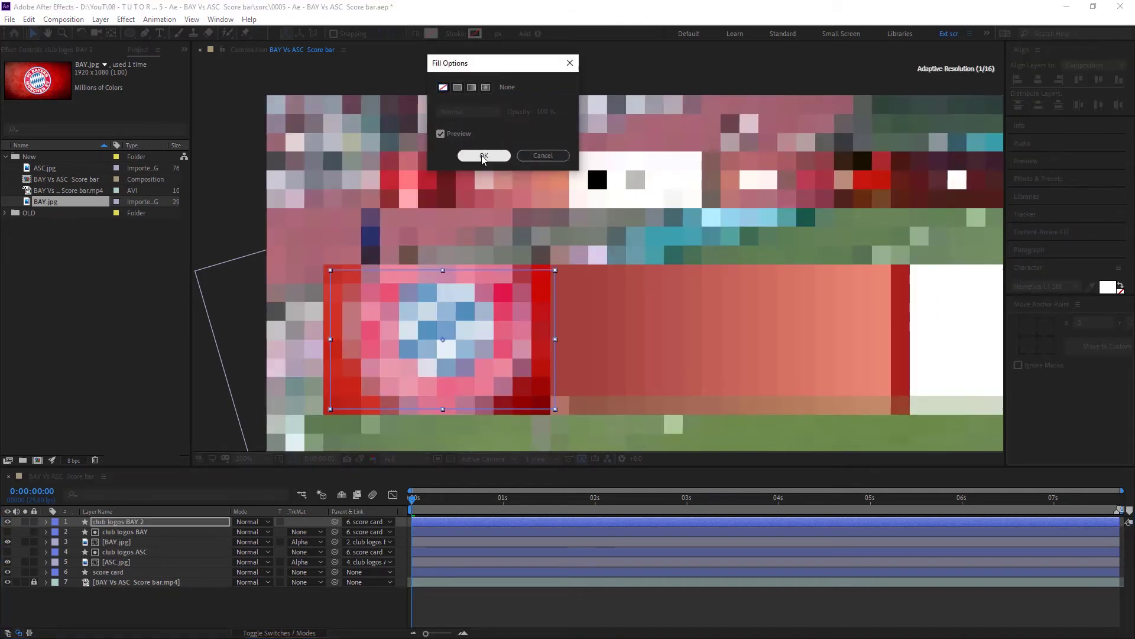
pyautogui.click(484, 156)
# Give club logos BAY 2 a solid light-pink stroke sampled with the eyedropper.
pyautogui.click(460, 35)
pyautogui.click(459, 88)
pyautogui.click(484, 155)
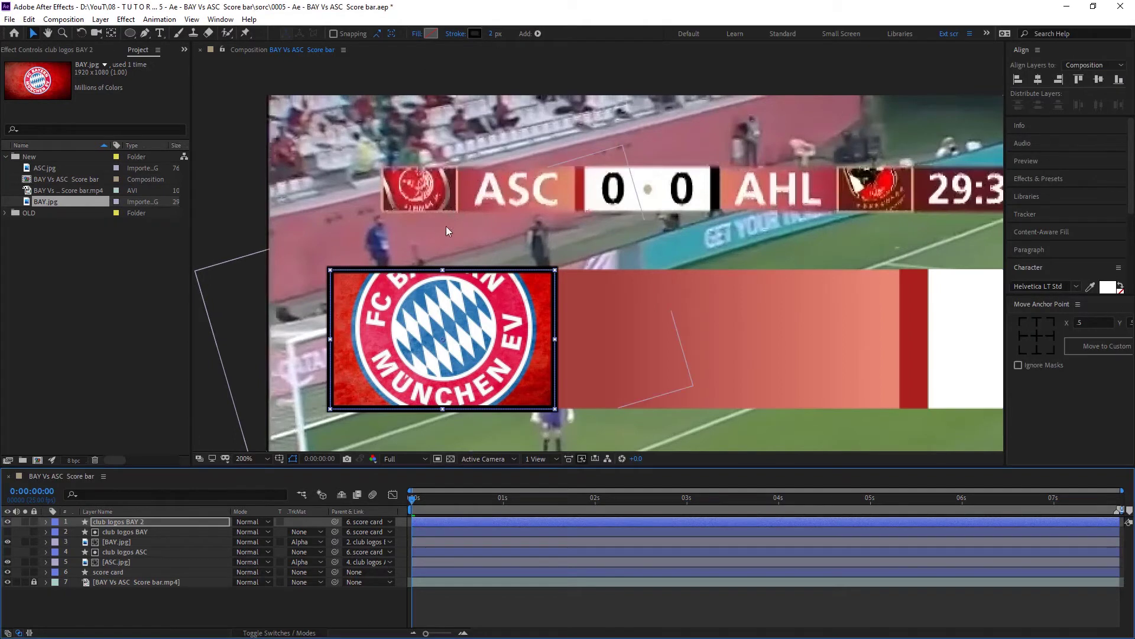
pyautogui.click(476, 33)
pyautogui.click(404, 159)
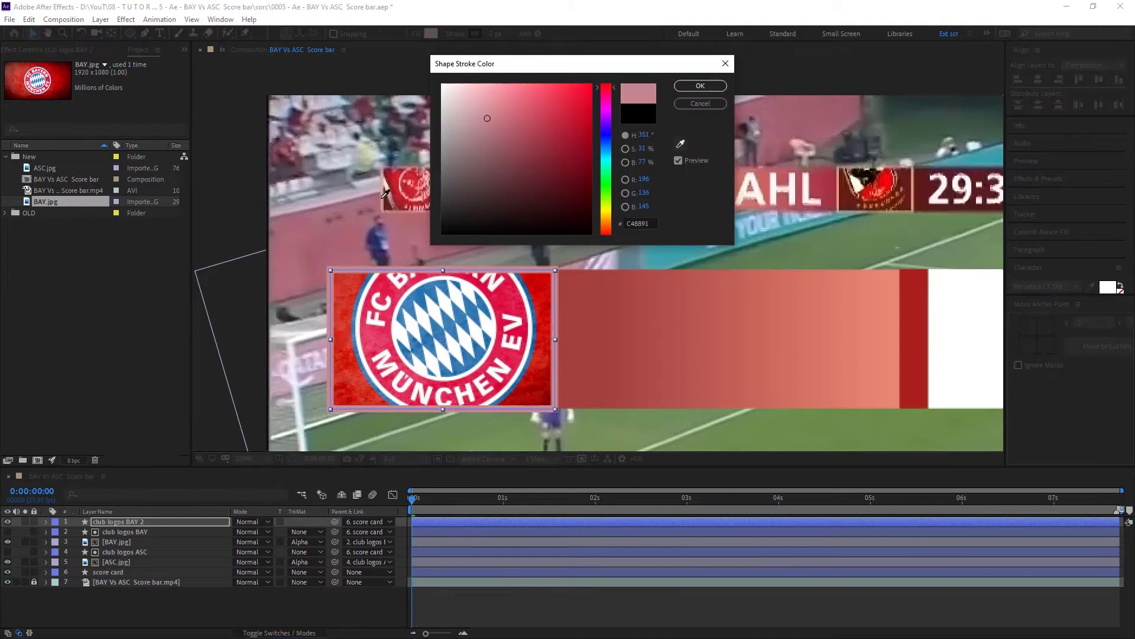
pyautogui.click(700, 85)
pyautogui.scroll(5, 563, 317)
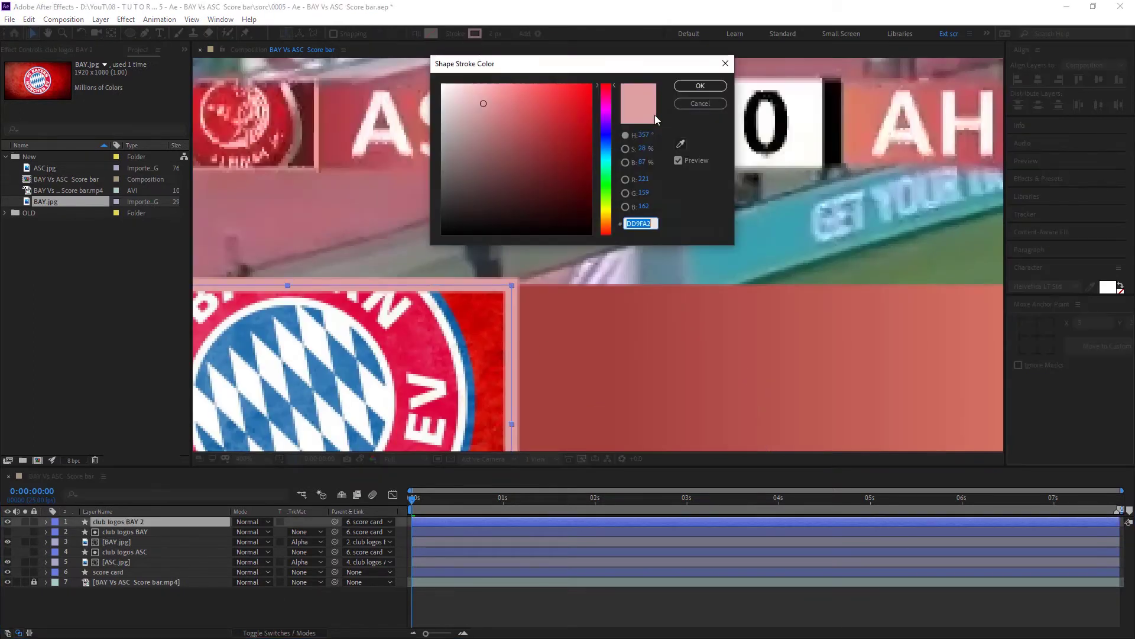
pyautogui.scroll(-4, 563, 261)
pyautogui.press('v')
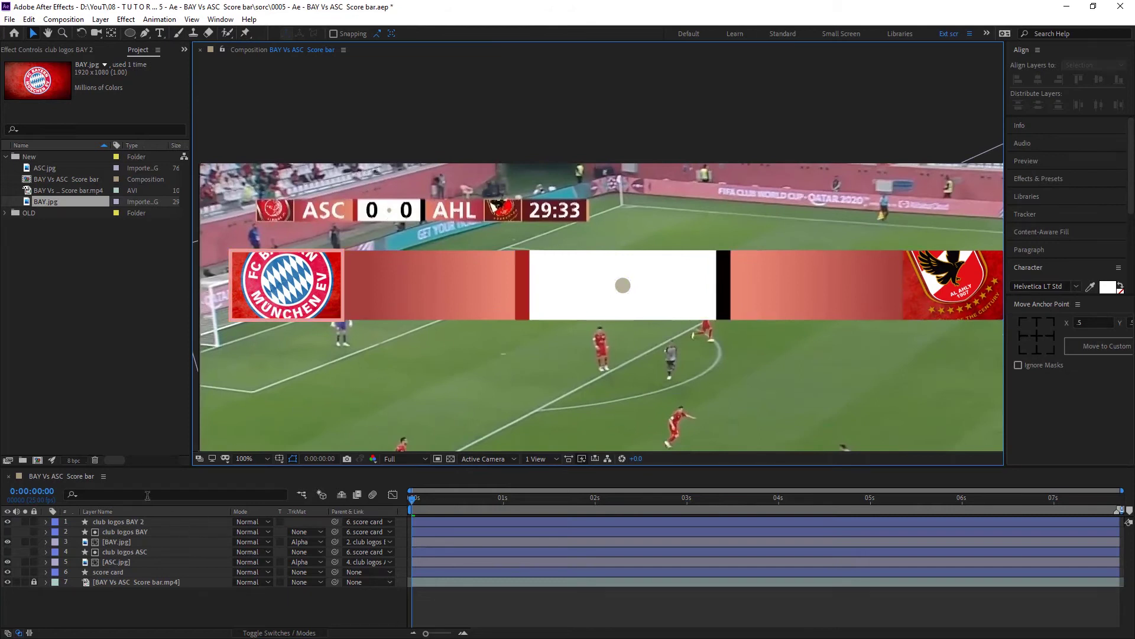
# Duplicate club logos ASC, show the copy, set its fill to None, and apply the matching stroke colour.
pyautogui.click(123, 552)
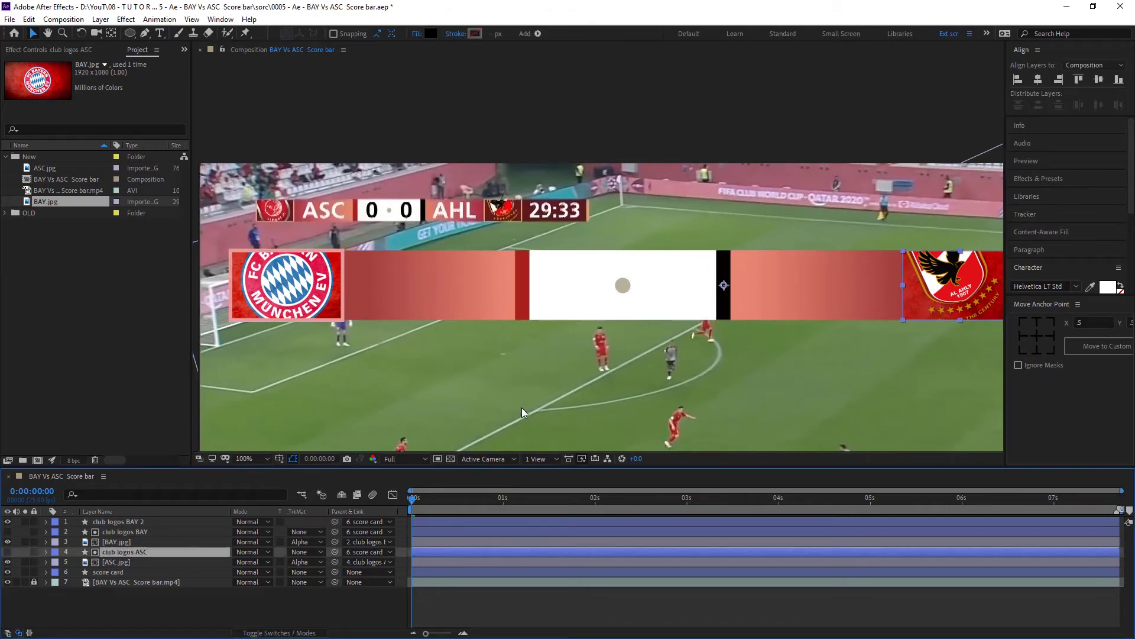
pyautogui.hotkey('ctrl', 'd')
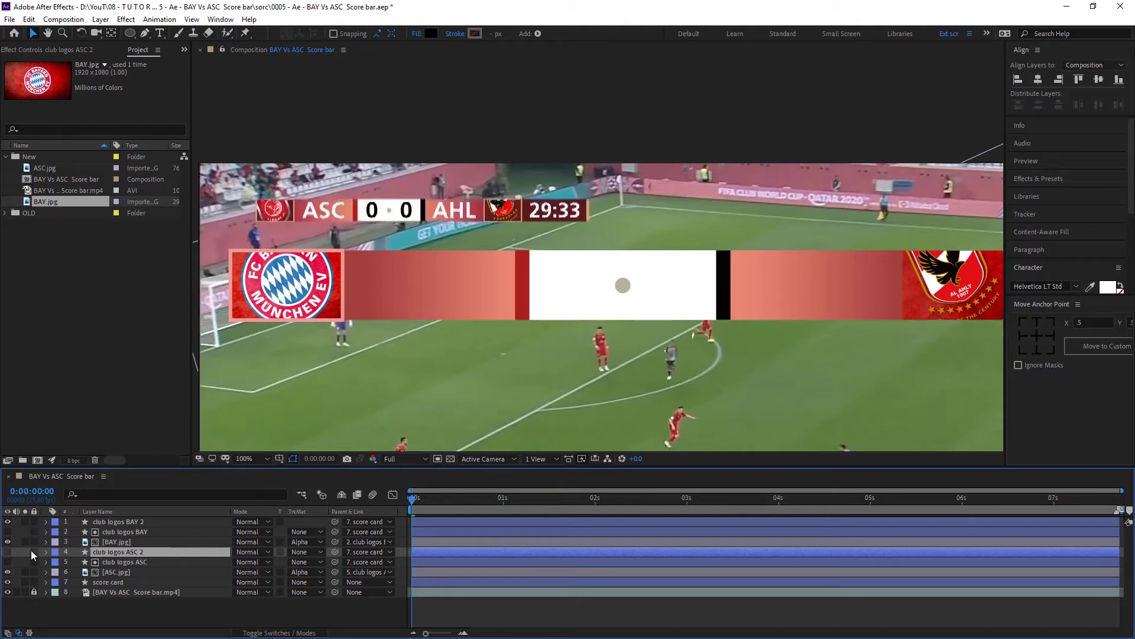
pyautogui.click(7, 551)
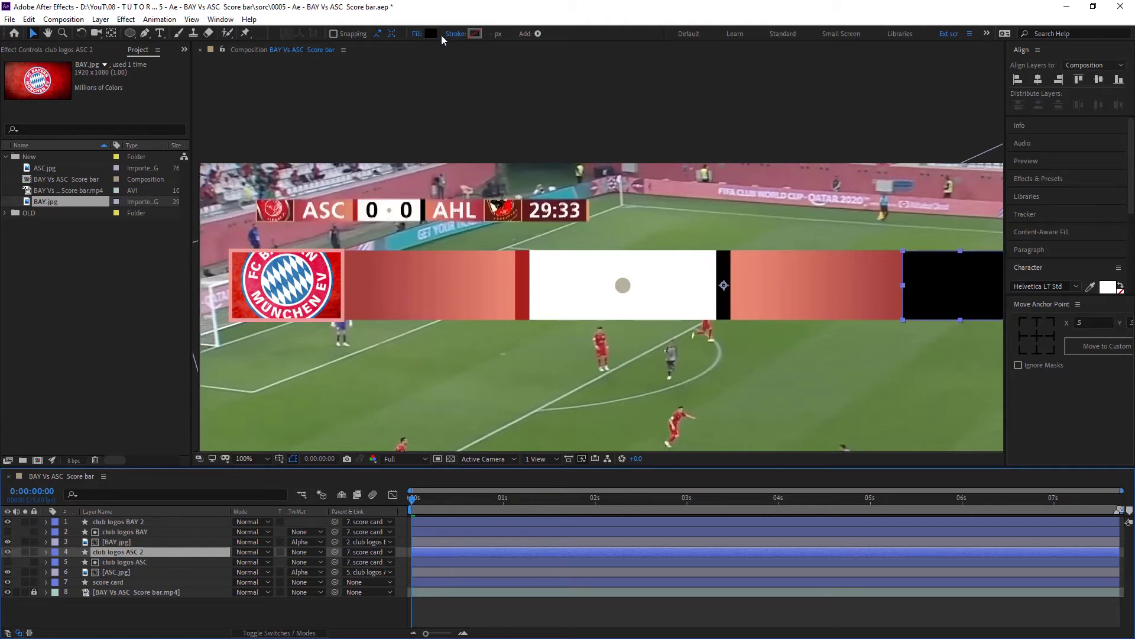
pyautogui.click(417, 34)
pyautogui.click(443, 90)
pyautogui.click(484, 155)
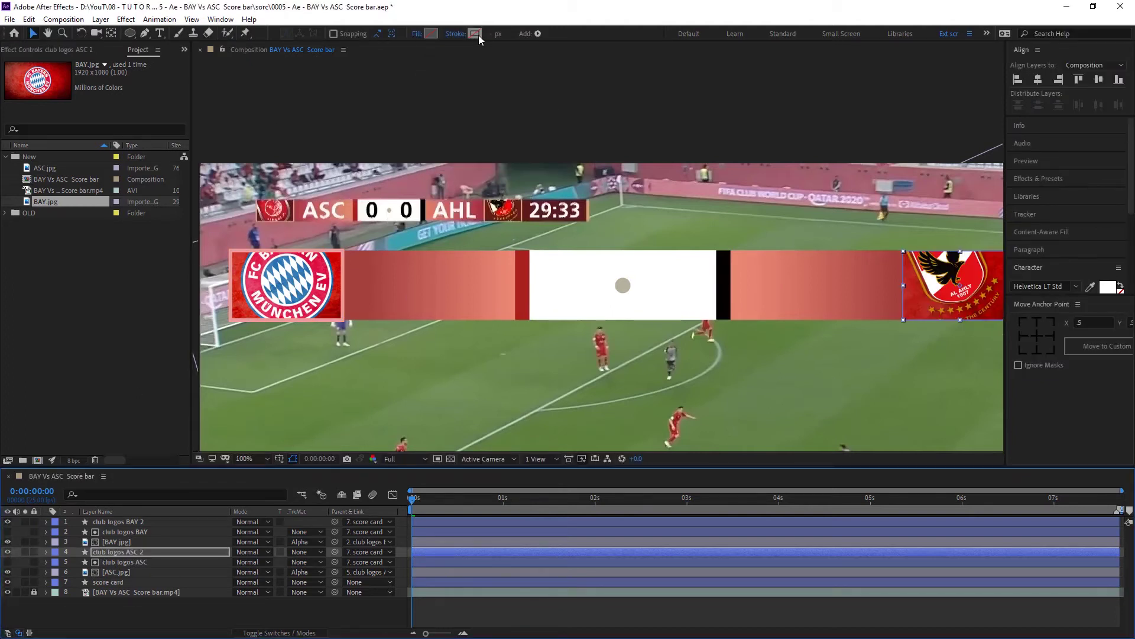
pyautogui.click(474, 34)
pyautogui.click(704, 84)
pyautogui.scroll(-2, 302, 267)
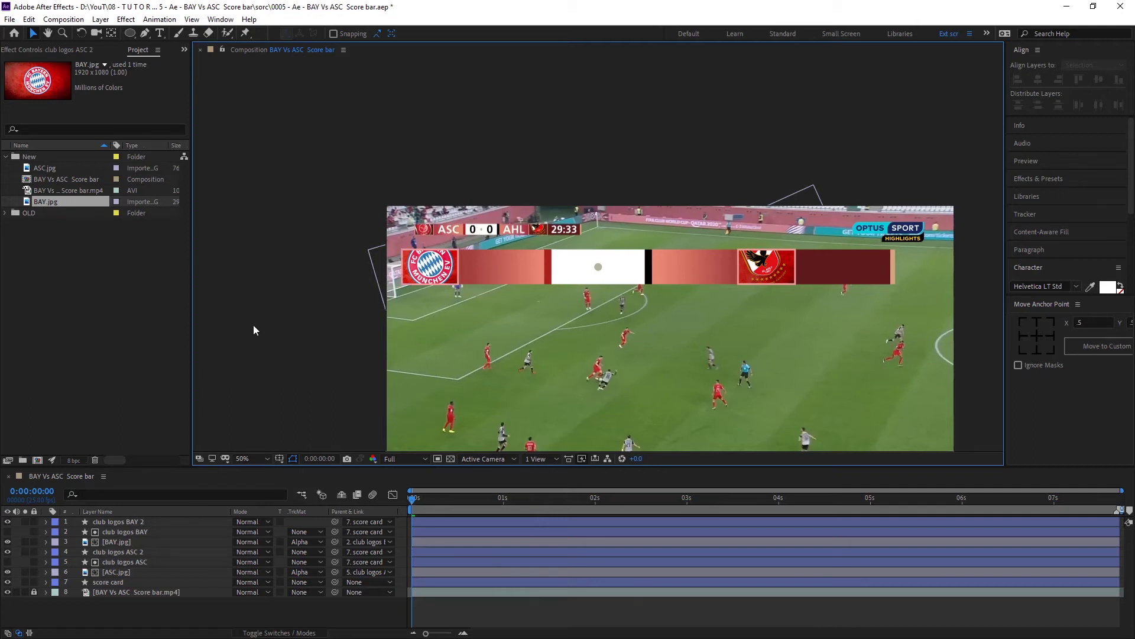
# Add white BAY text on the bar and a copy on the right half reading ASC, anchor centred.
pyautogui.click(160, 33)
pyautogui.click(485, 273)
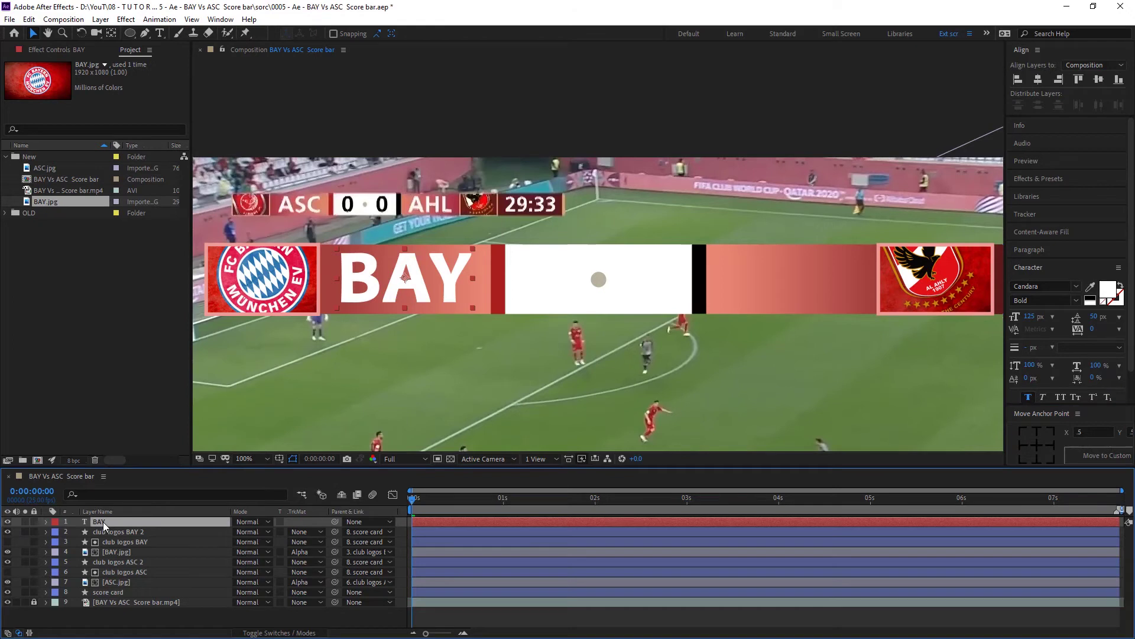
pyautogui.hotkey('ctrl', 'd')
pyautogui.moveTo(432, 290); pyautogui.dragTo(816, 290)
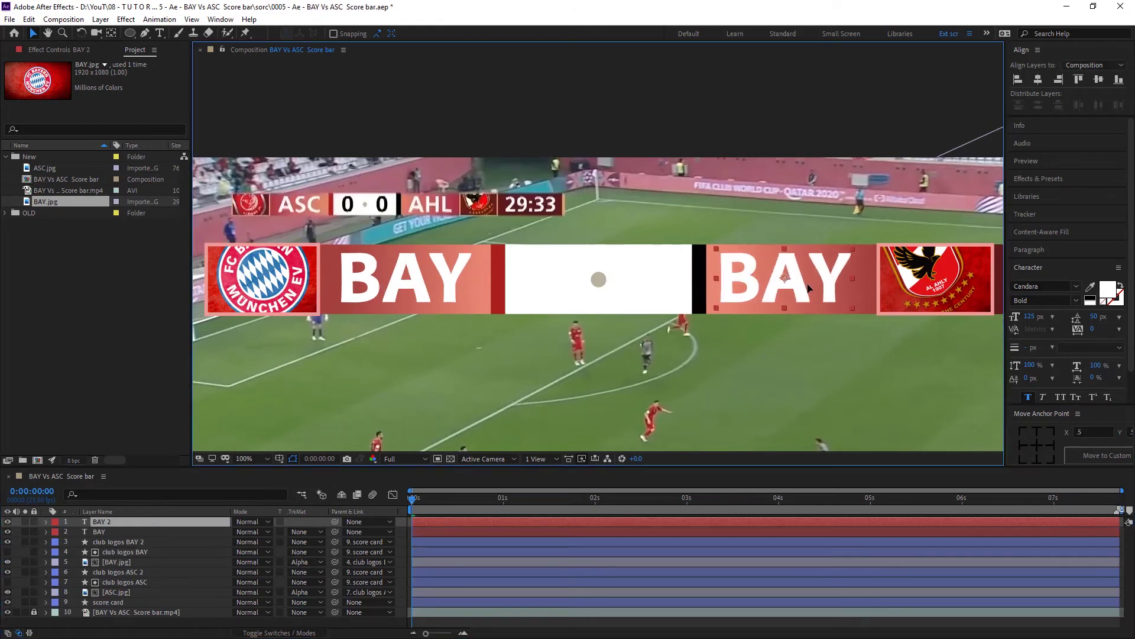
pyautogui.doubleClick(786, 278)
pyautogui.write('ASC')
pyautogui.press('Escape')
pyautogui.click(1036, 444)
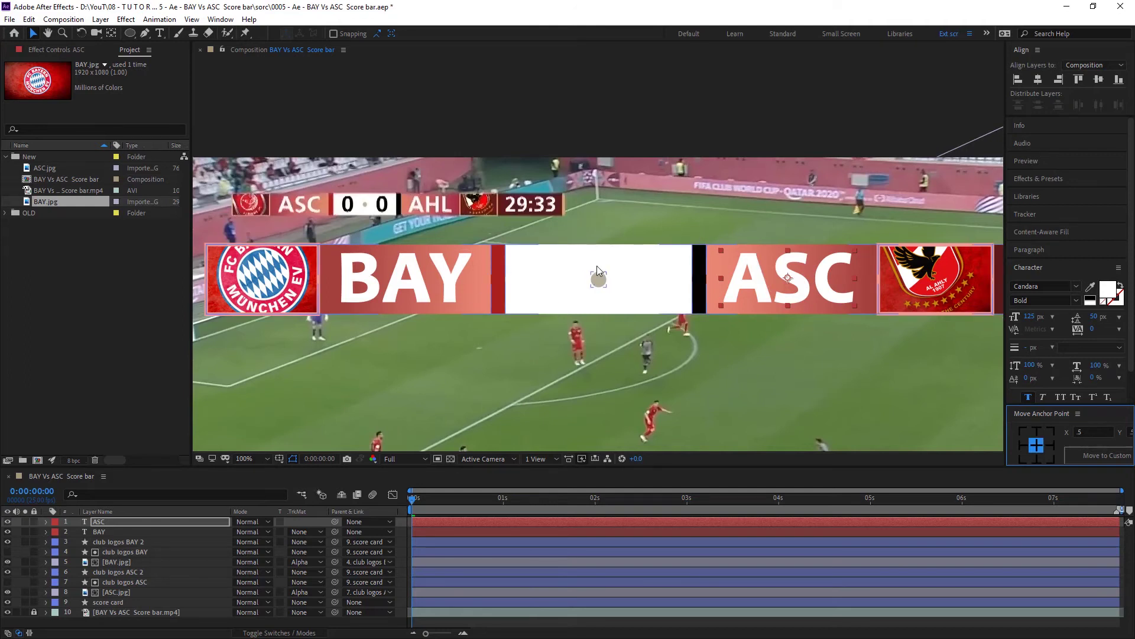
# Recolour the score card dividers beside the white panel: red on the right, black on the left.
pyautogui.click(502, 282)
pyautogui.doubleClick(500, 276)
pyautogui.click(431, 33)
pyautogui.press('Return')
pyautogui.click(431, 33)
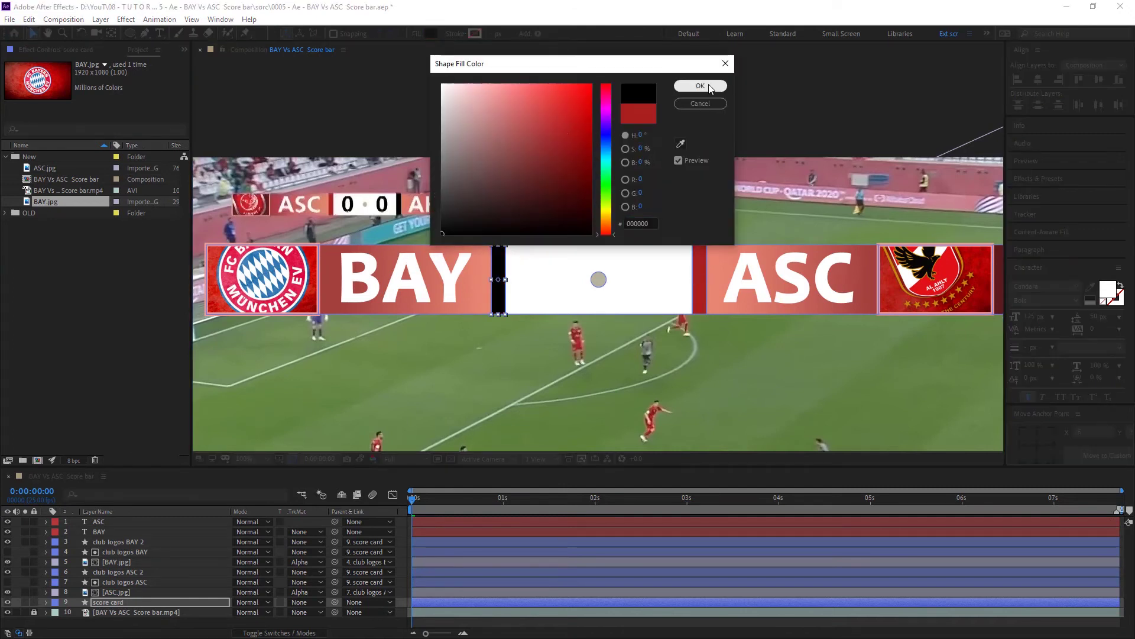
pyautogui.press('Return')
pyautogui.click(413, 324)
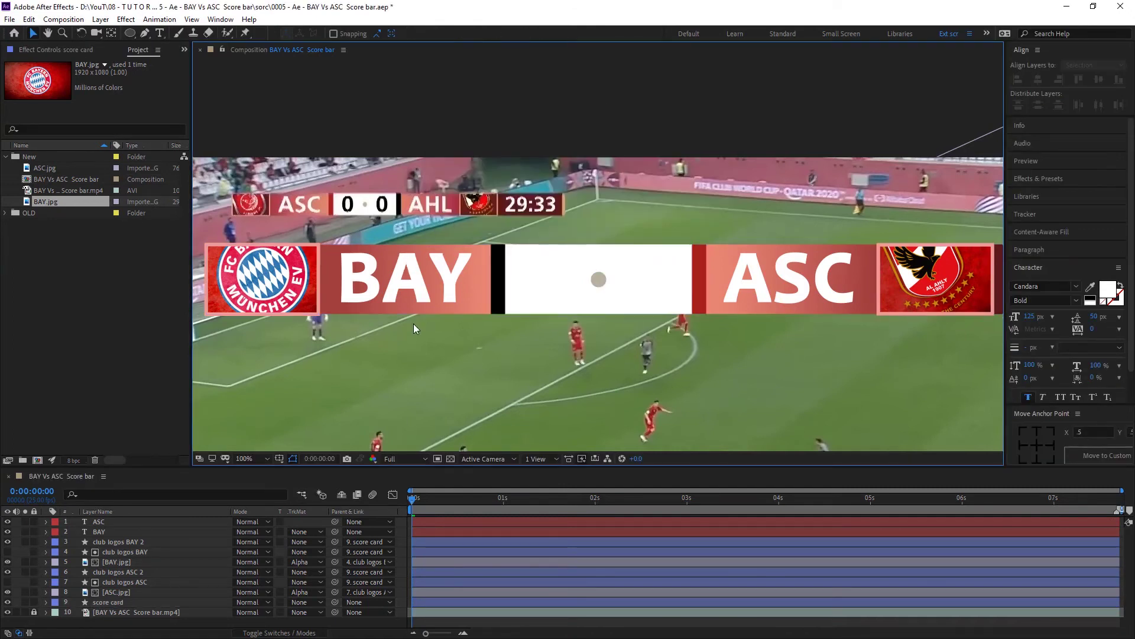
pyautogui.hotkey('ctrl', 't')
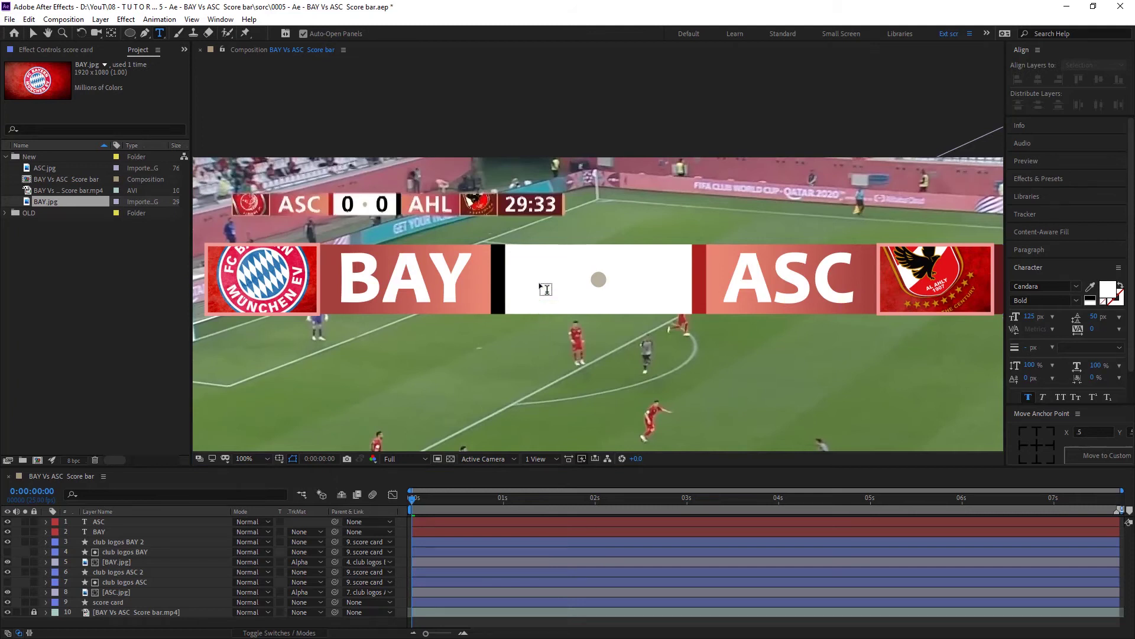
# Type a black (000000) 0 inside the white centre panel of the score bar.
pyautogui.click(545, 290)
pyautogui.write('0')
pyautogui.hotkey('ctrl', 'a')
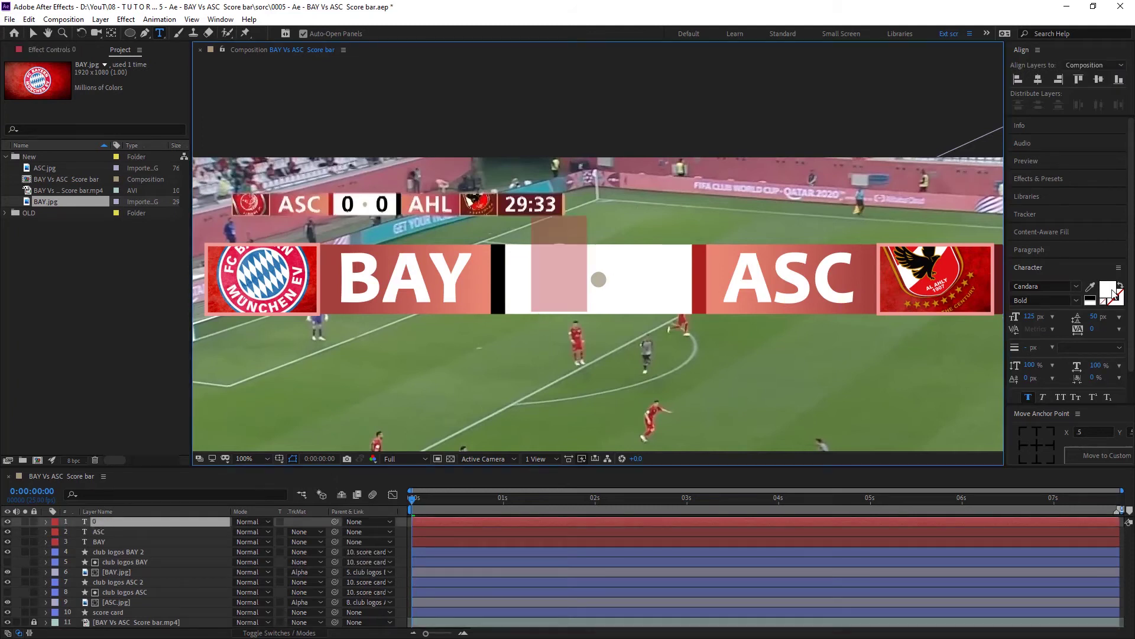
pyautogui.click(1112, 293)
pyautogui.click(448, 234)
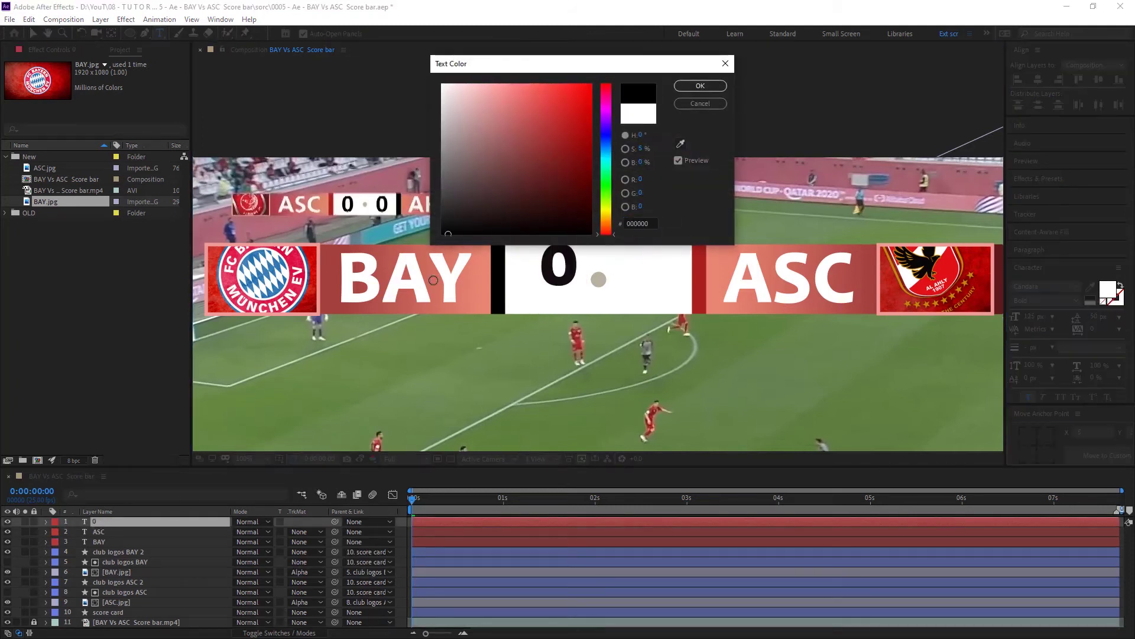
pyautogui.press('Return')
# Nudge the 0 into place and duplicate it for the second score digit.
pyautogui.press('v')
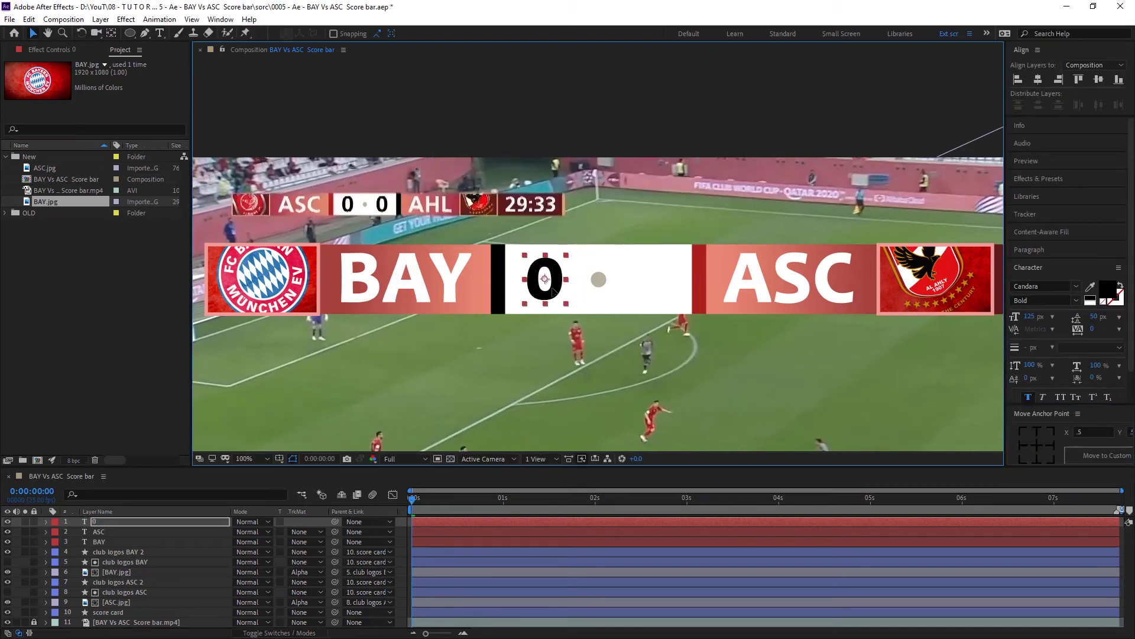
pyautogui.moveTo(553, 292); pyautogui.dragTo(659, 290)
pyautogui.hotkey('ctrl', 'd')
pyautogui.hotkey('ctrl', 'shift', 'a')
pyautogui.press(',')
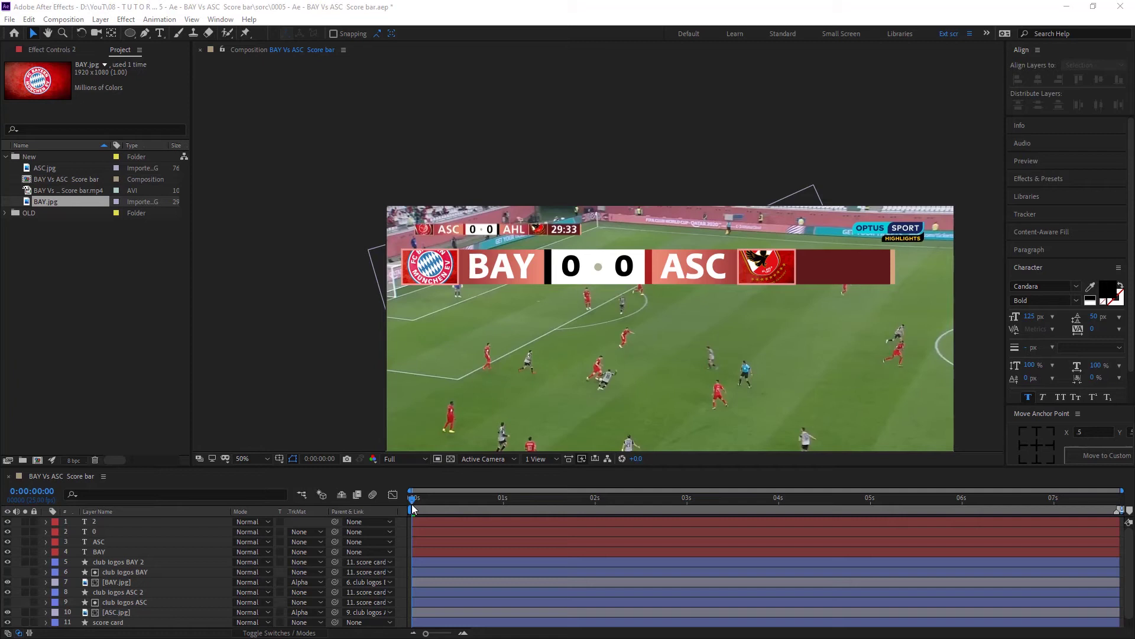
pyautogui.scroll(-2, 174, 573)
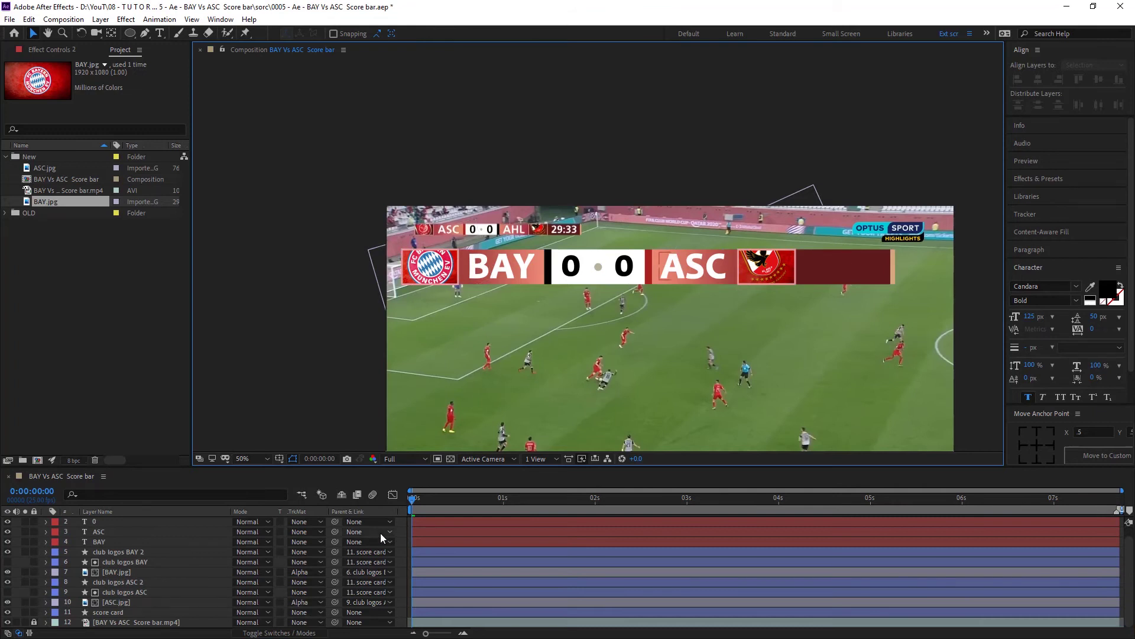
# Add a new empty text layer to the composition.
pyautogui.rightClick(398, 536)
pyautogui.moveTo(479, 411)
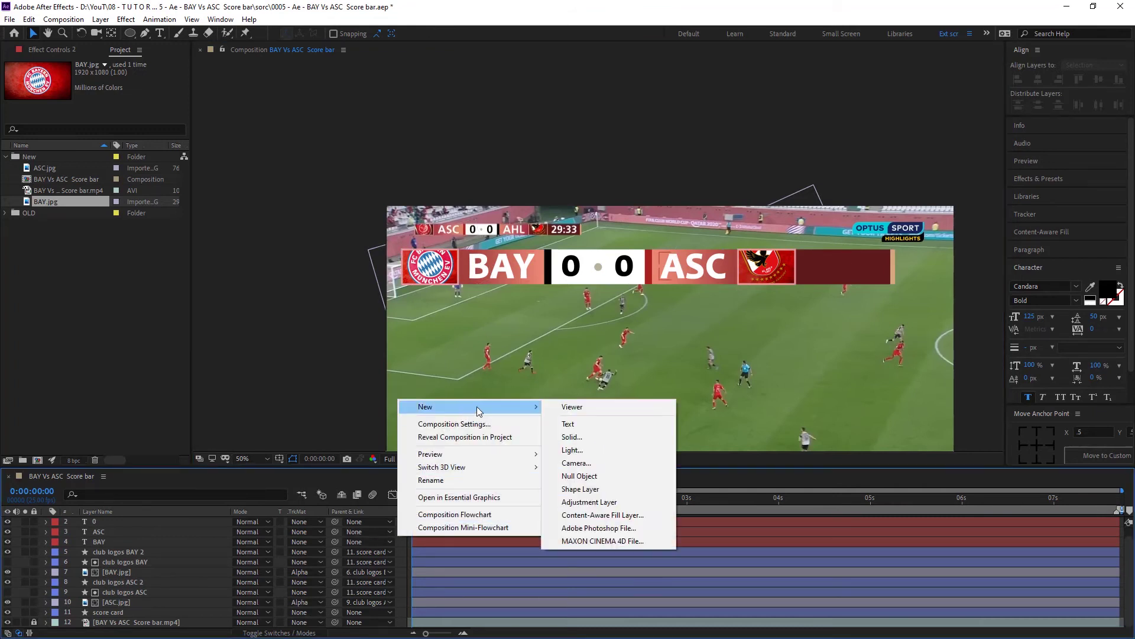
pyautogui.click(581, 423)
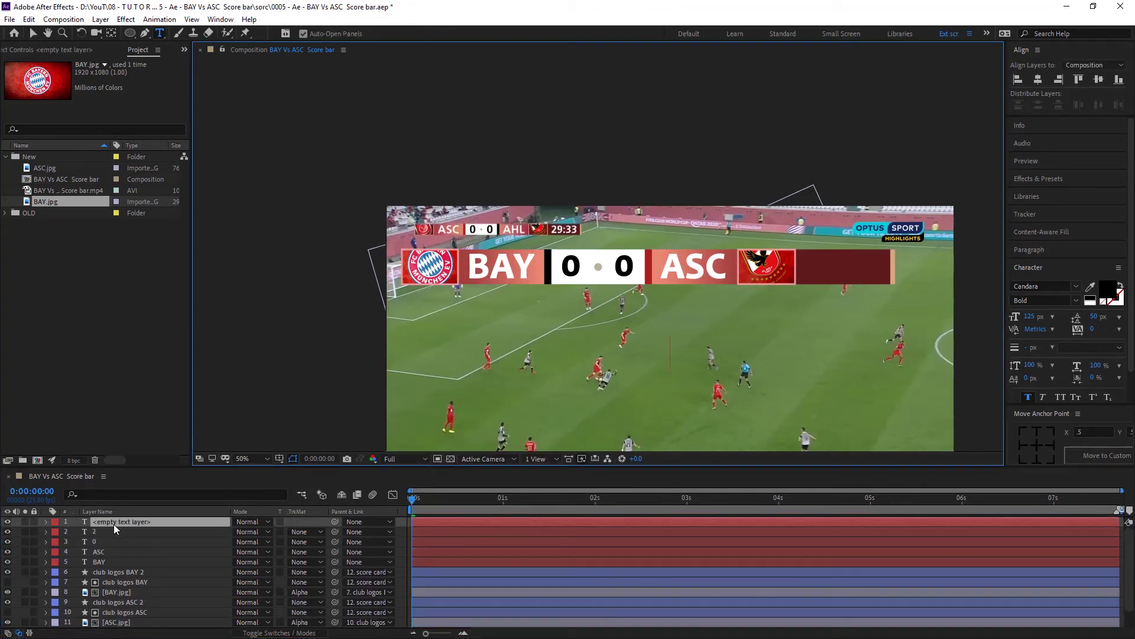
pyautogui.click(121, 521)
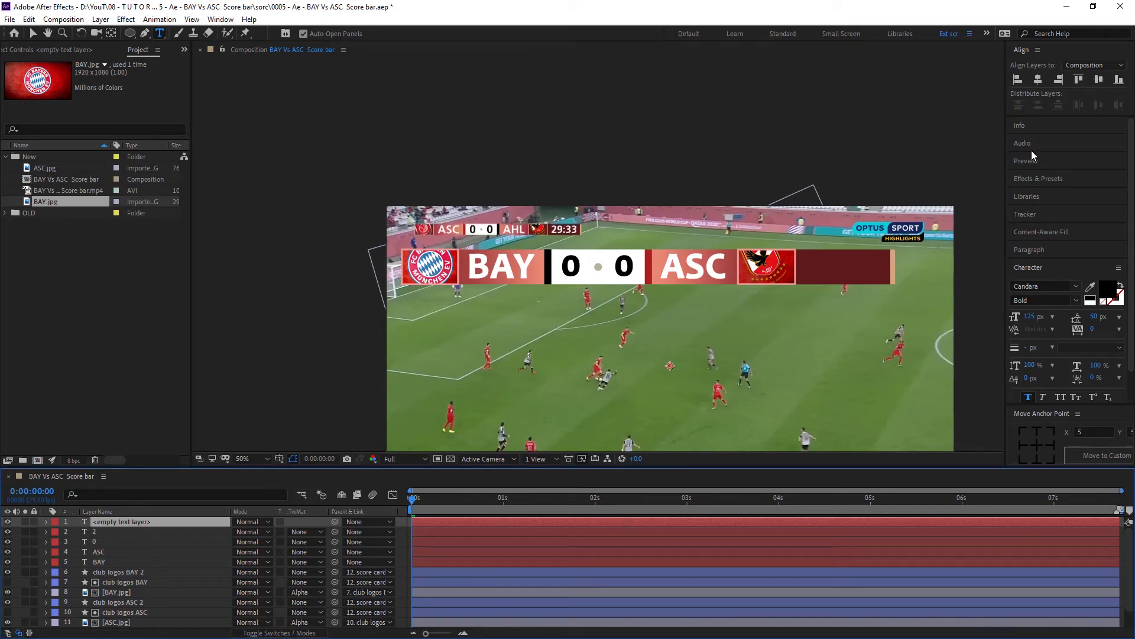
# Apply the Numbers effect to the empty text layer with Arial Regular.
pyautogui.click(1037, 179)
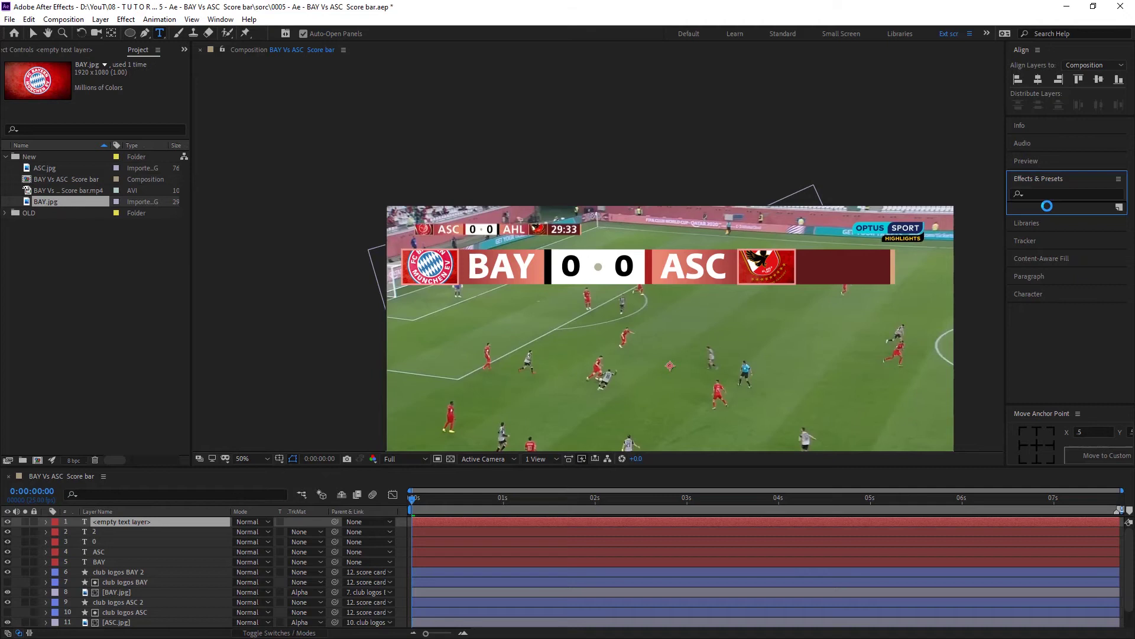
pyautogui.write('numb')
pyautogui.moveTo(1052, 257); pyautogui.dragTo(111, 523)
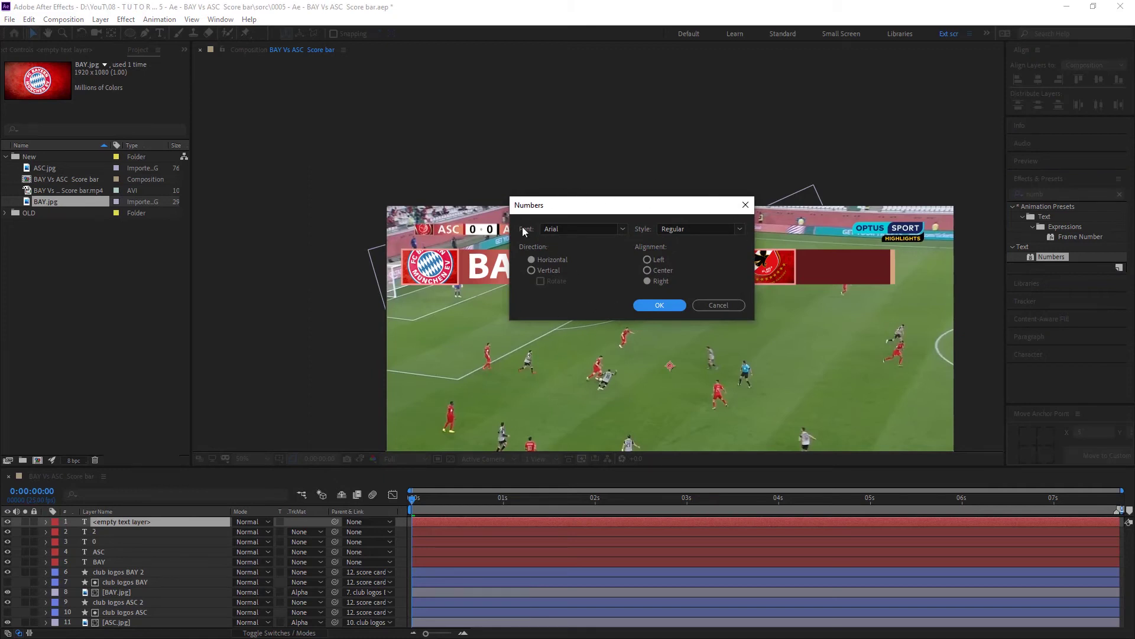
pyautogui.click(622, 229)
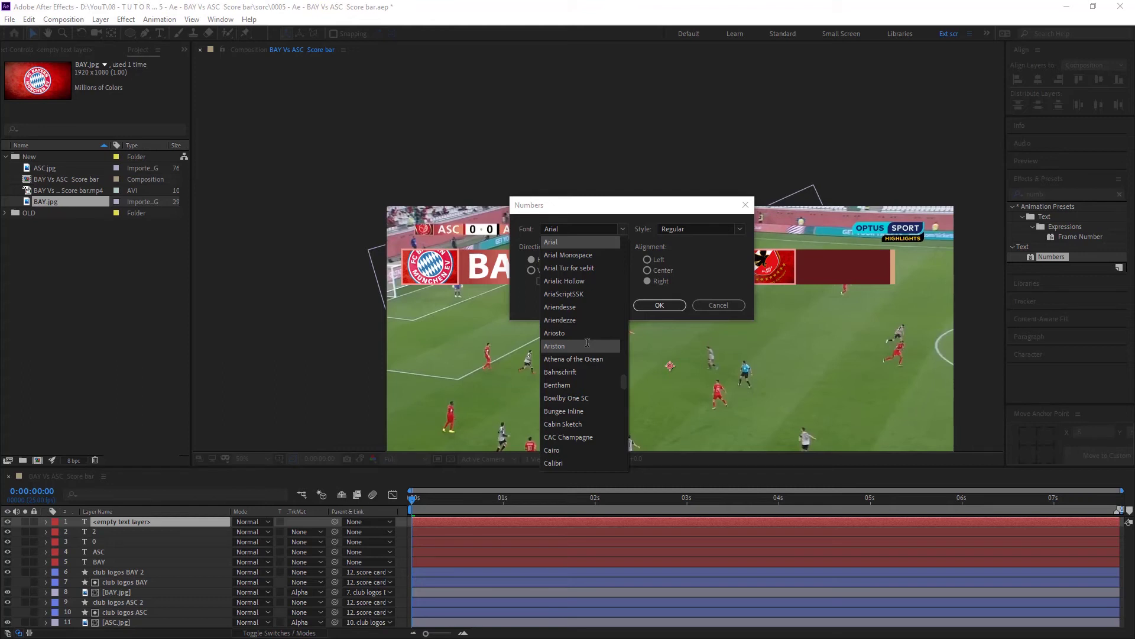
pyautogui.click(742, 228)
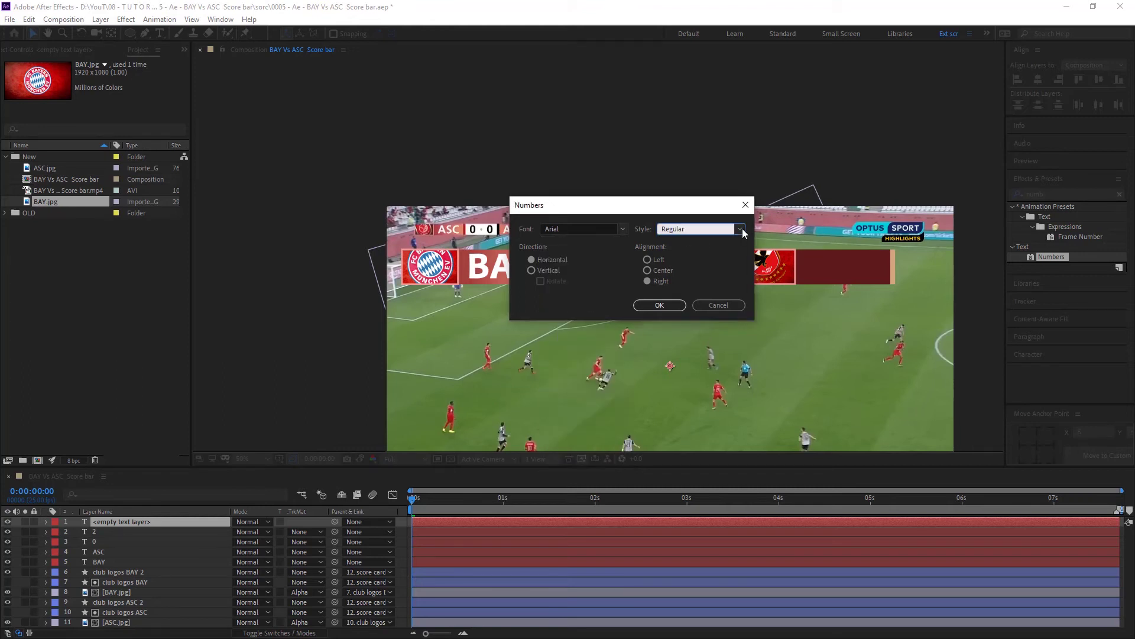
pyautogui.click(739, 229)
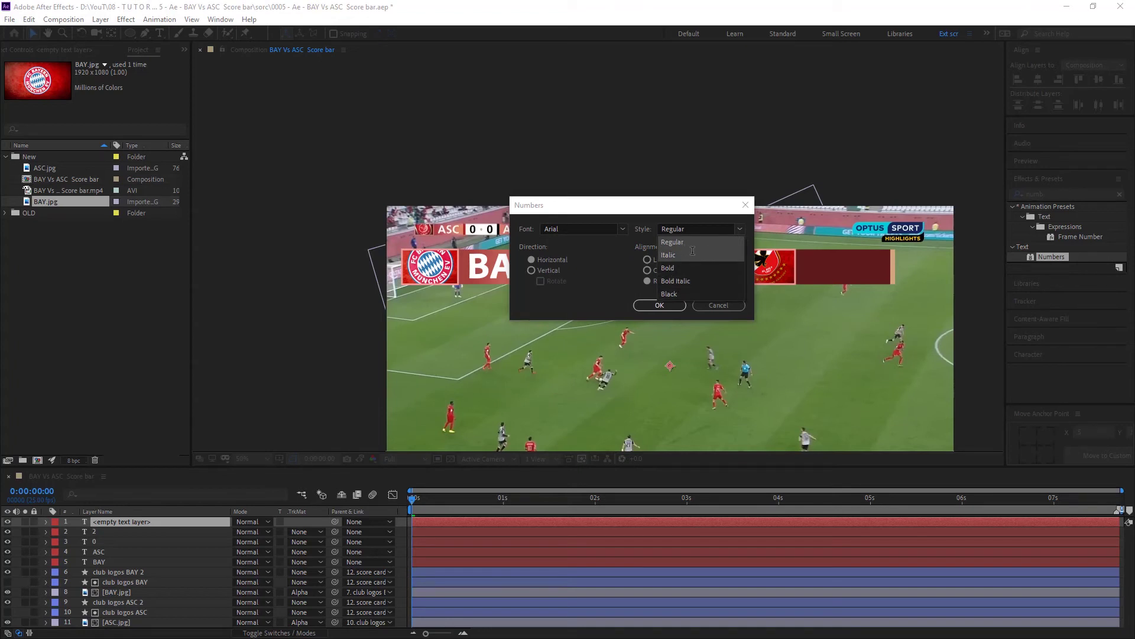
pyautogui.click(512, 251)
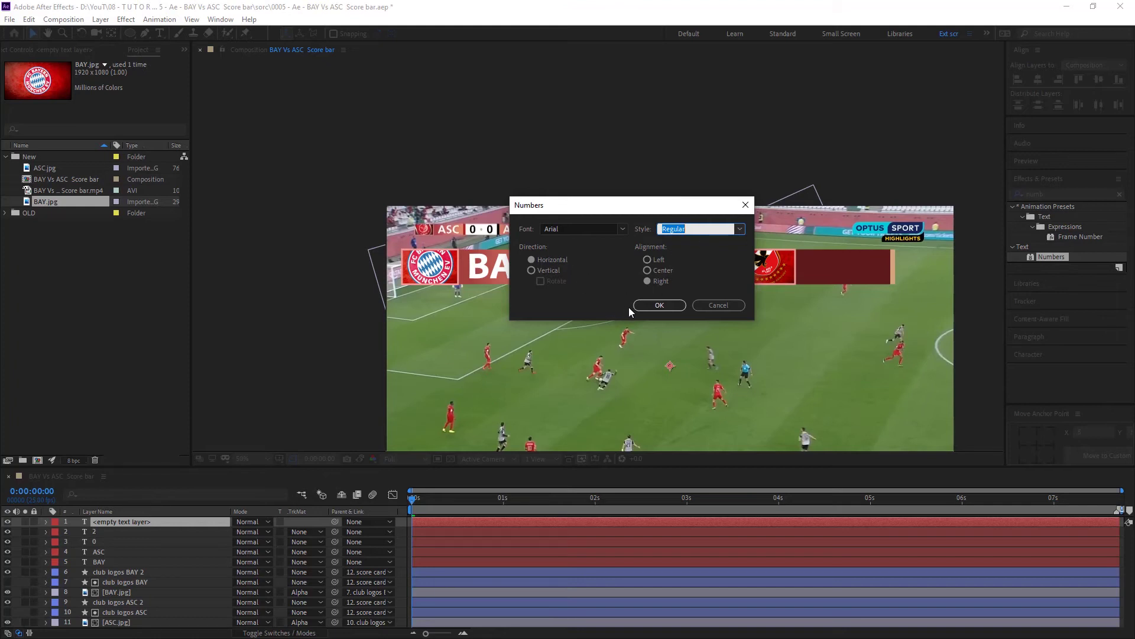
pyautogui.click(657, 305)
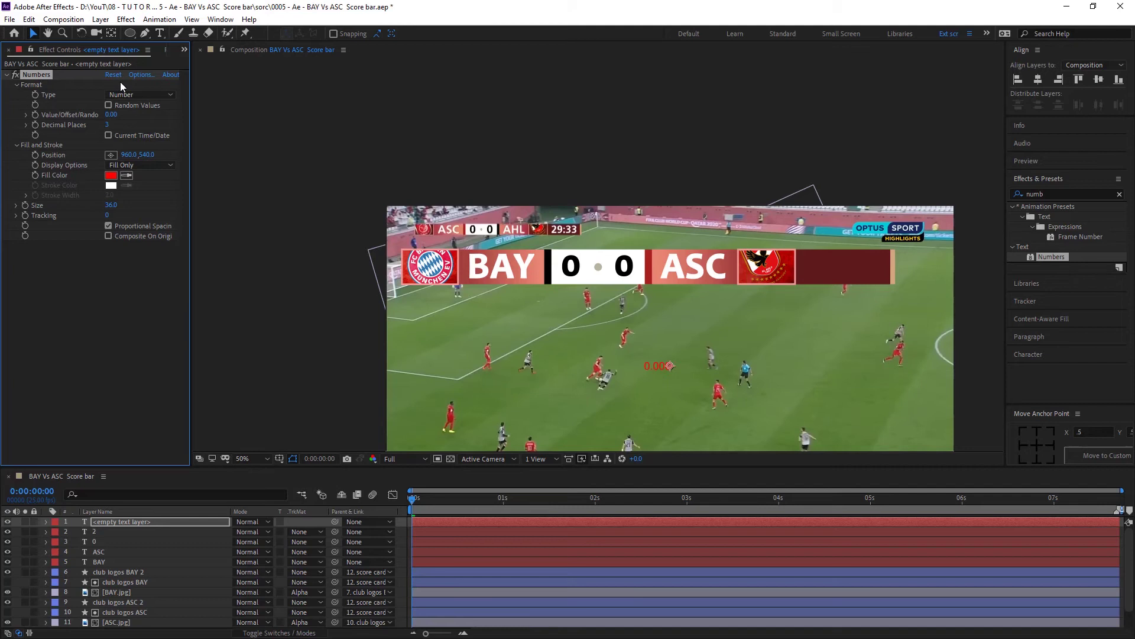
# Reopen the Numbers options and switch to a different font.
pyautogui.click(137, 76)
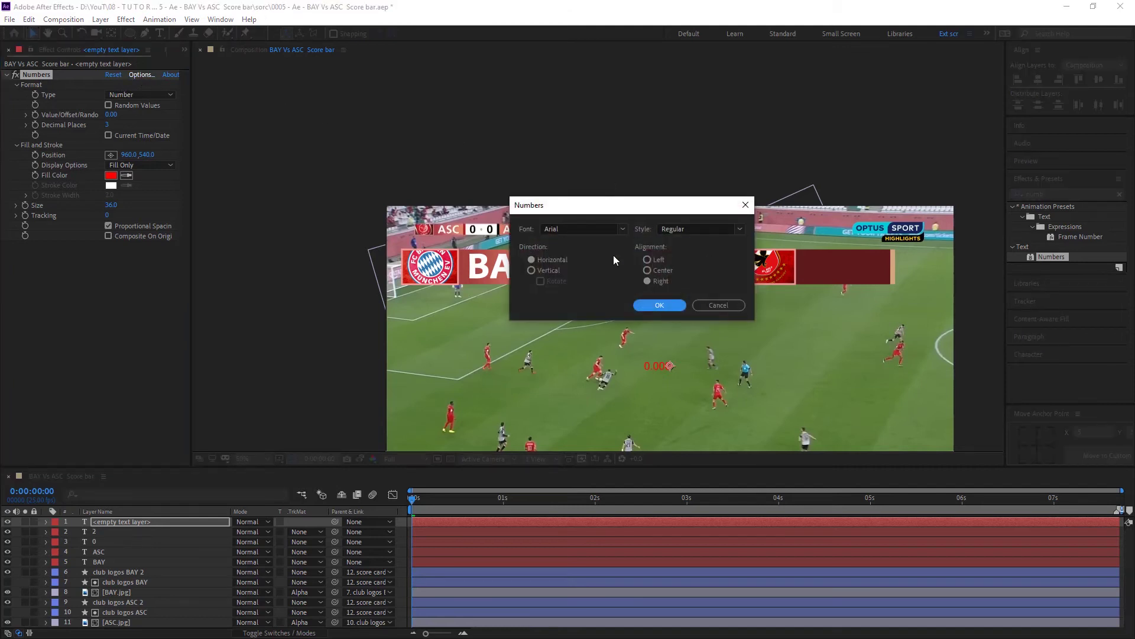
pyautogui.click(624, 228)
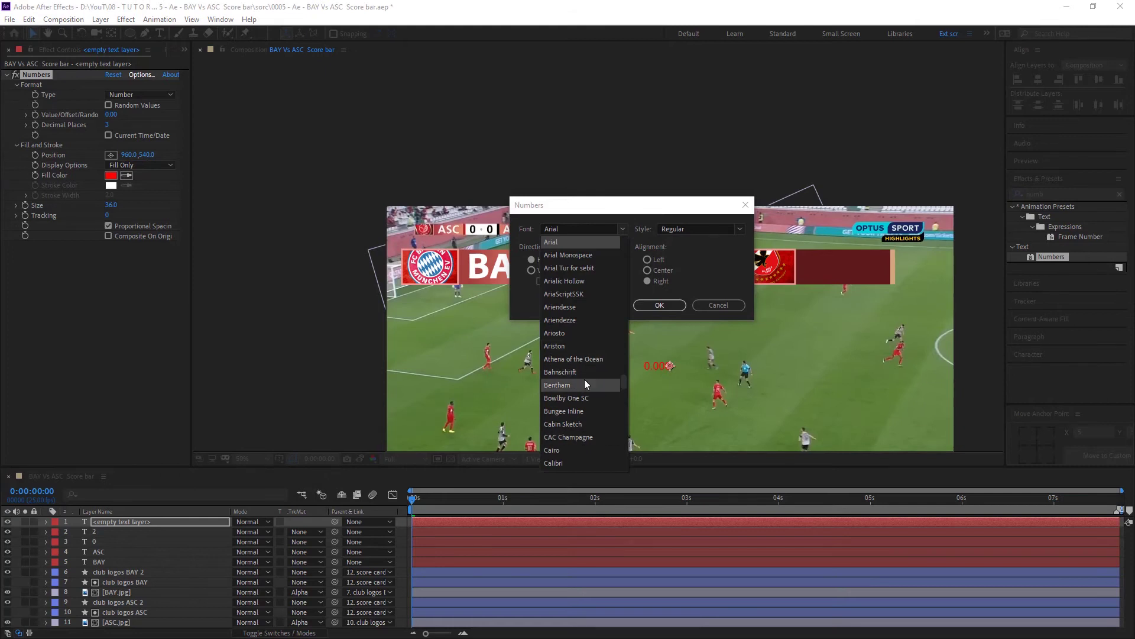
pyautogui.moveTo(623, 382); pyautogui.dragTo(635, 257)
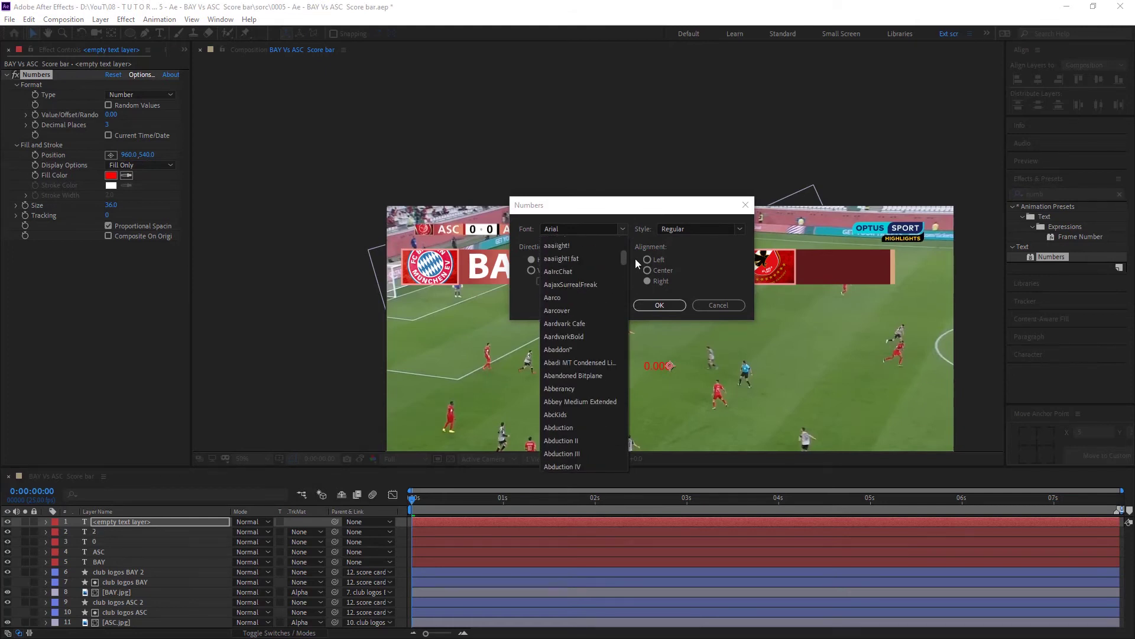
pyautogui.click(568, 258)
pyautogui.click(655, 301)
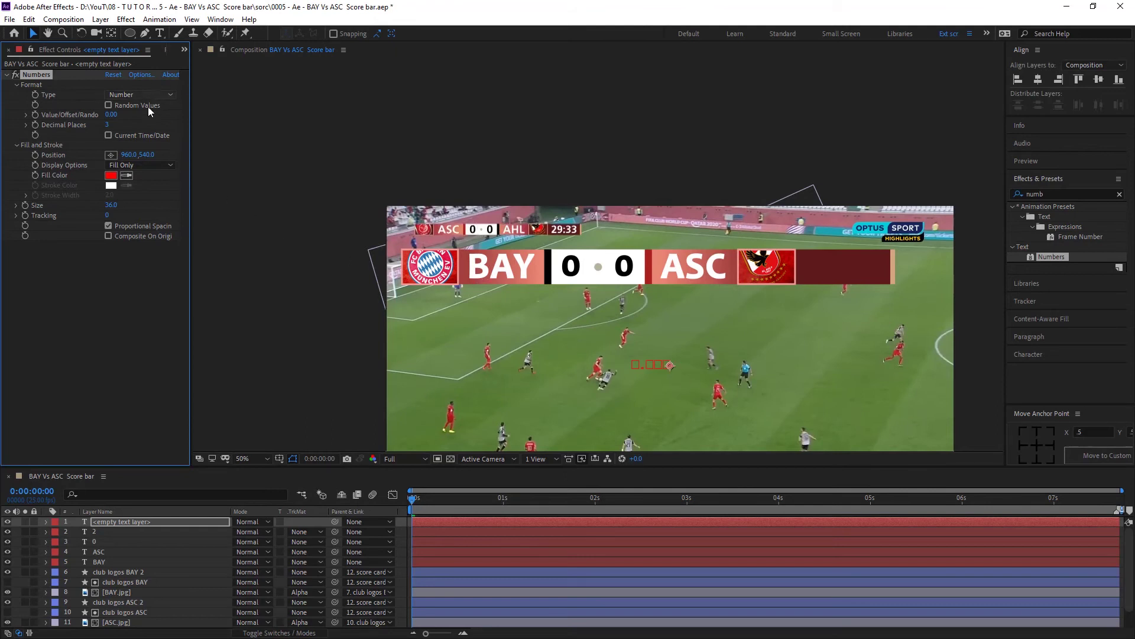
# Set the Numbers type to Number [Leading Zeros].
pyautogui.click(170, 95)
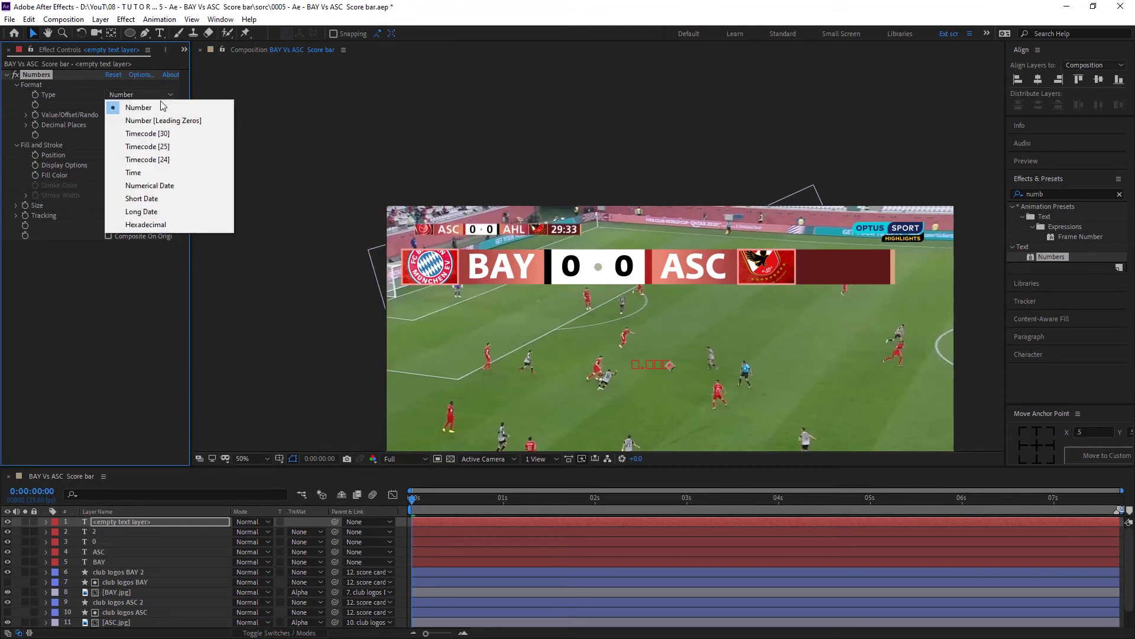
pyautogui.click(141, 75)
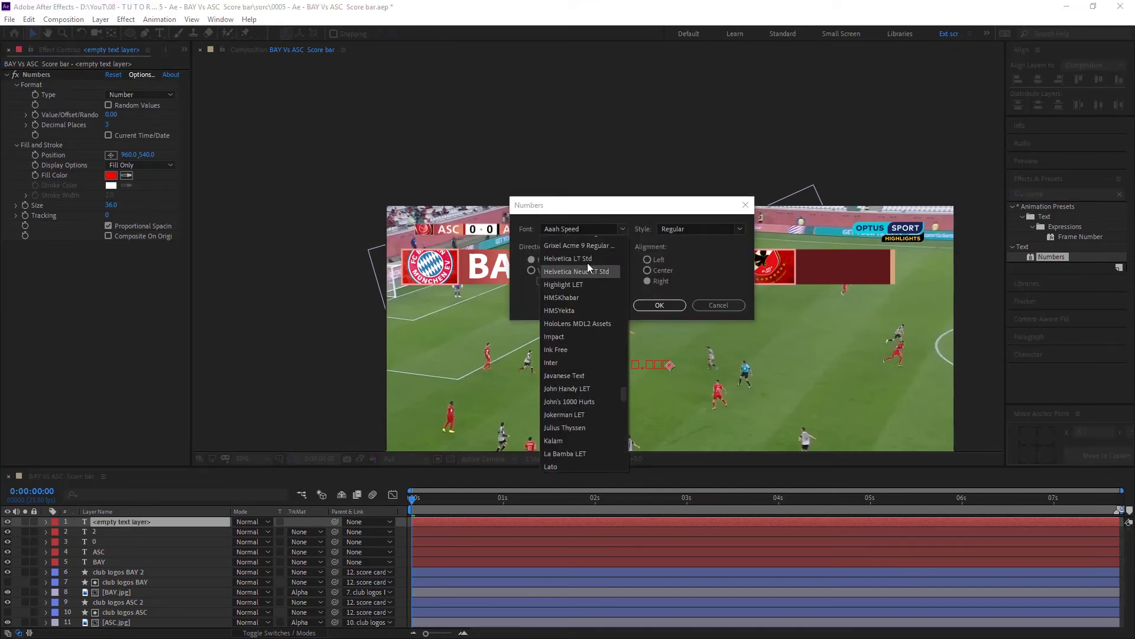
pyautogui.click(139, 94)
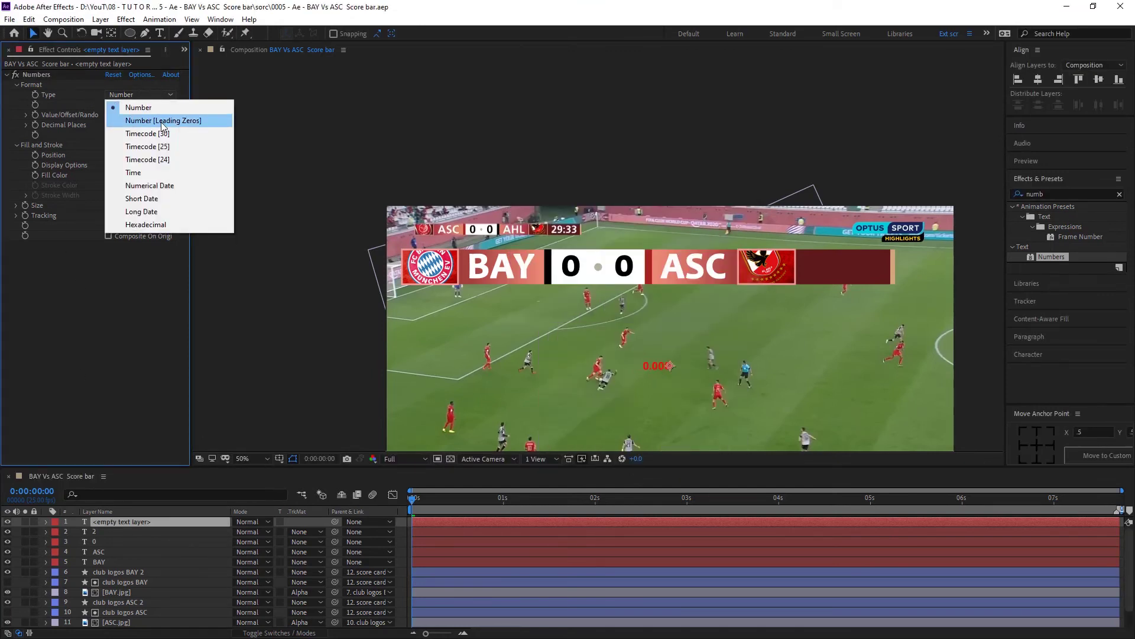
pyautogui.click(151, 121)
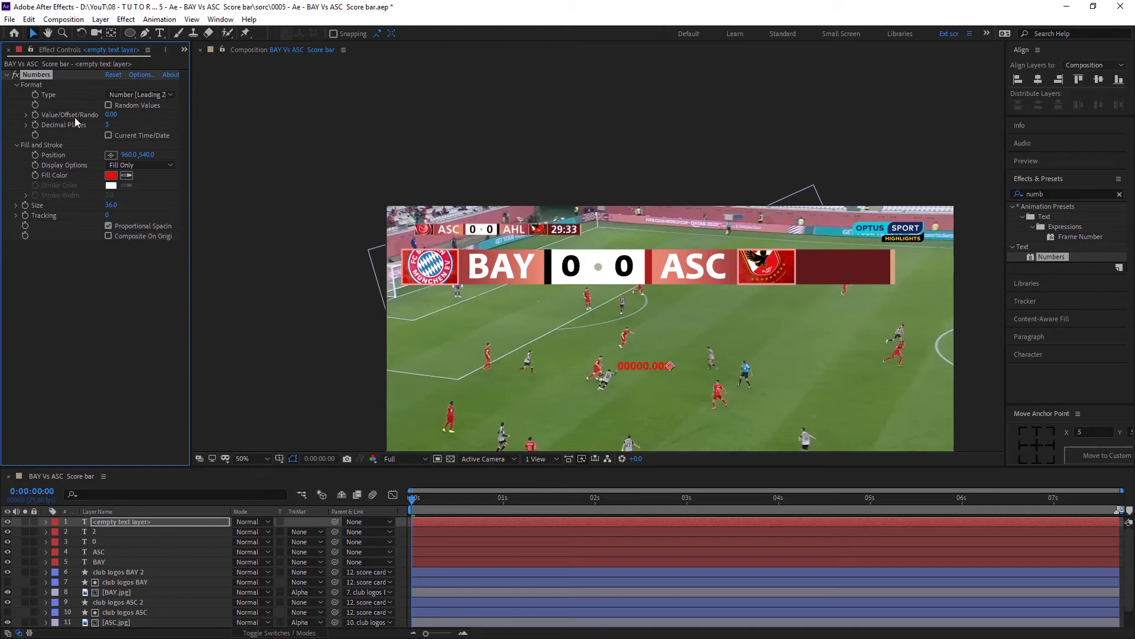
# Set the Numbers decimal places to 0.
pyautogui.click(107, 124)
pyautogui.click(108, 125)
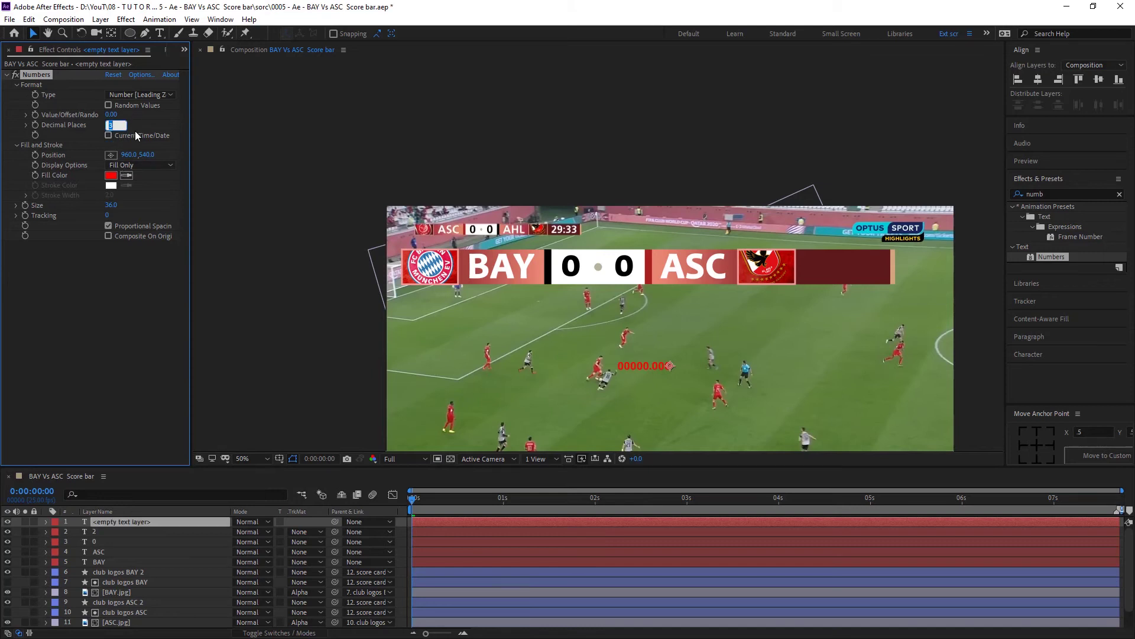
pyautogui.press('Return')
pyautogui.press('/')
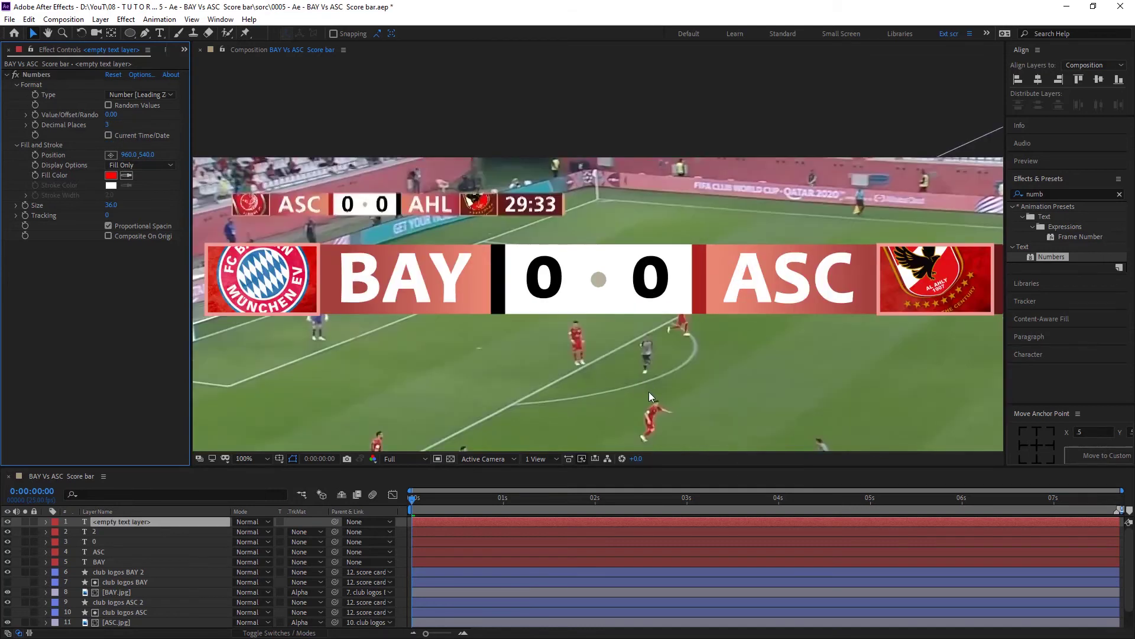
pyautogui.moveTo(648, 392); pyautogui.dragTo(620, 238)
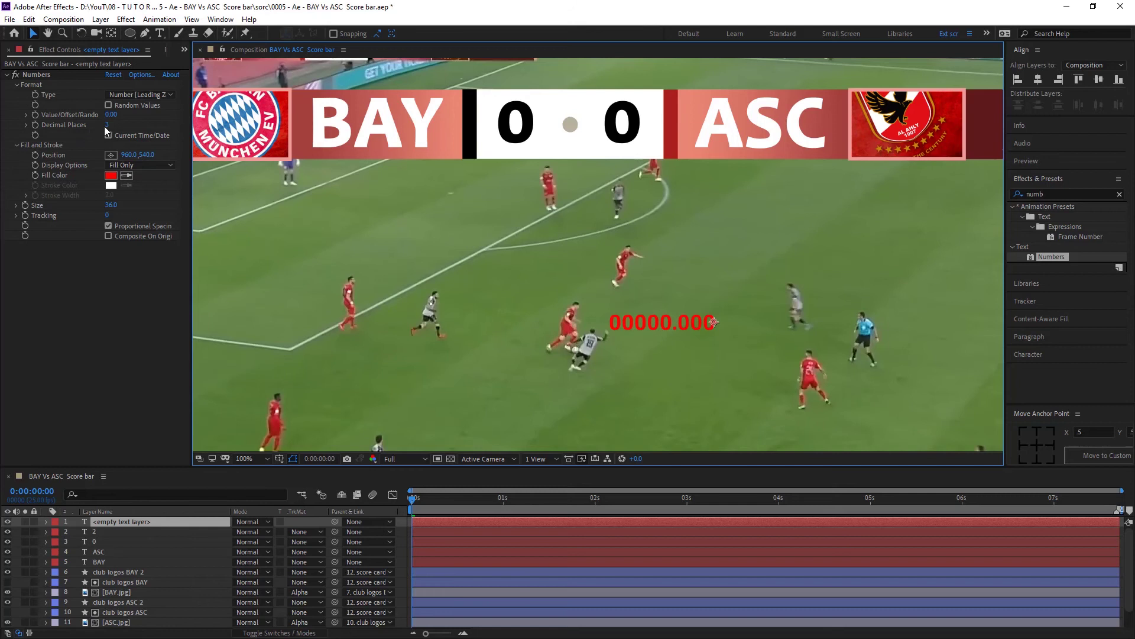
pyautogui.moveTo(107, 125); pyautogui.dragTo(593, 331)
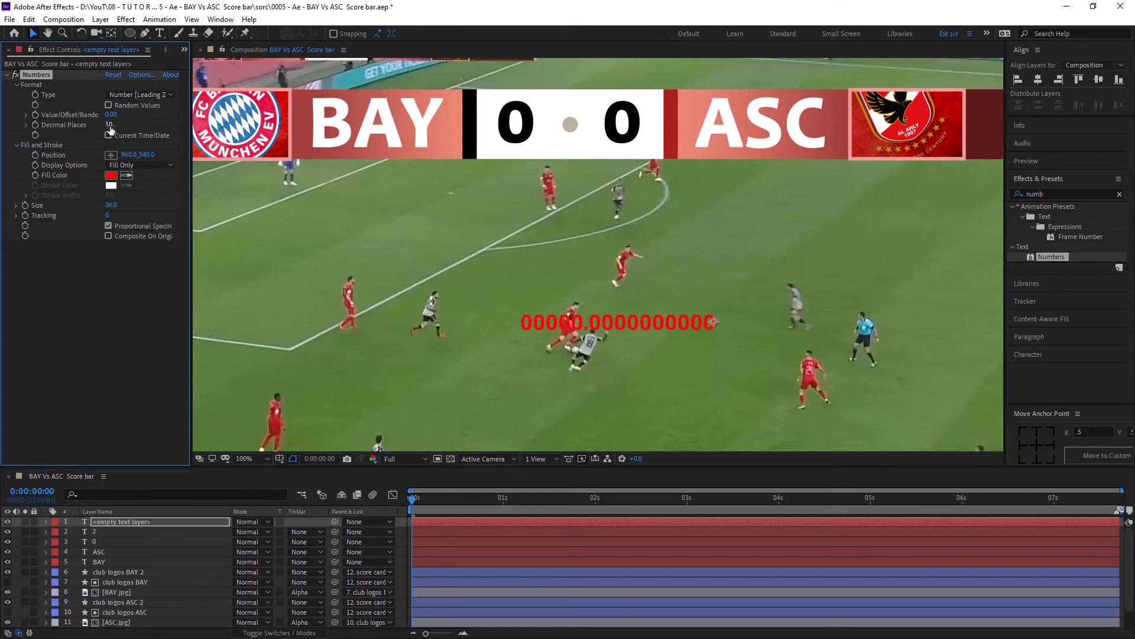
pyautogui.moveTo(110, 126); pyautogui.dragTo(52, 126)
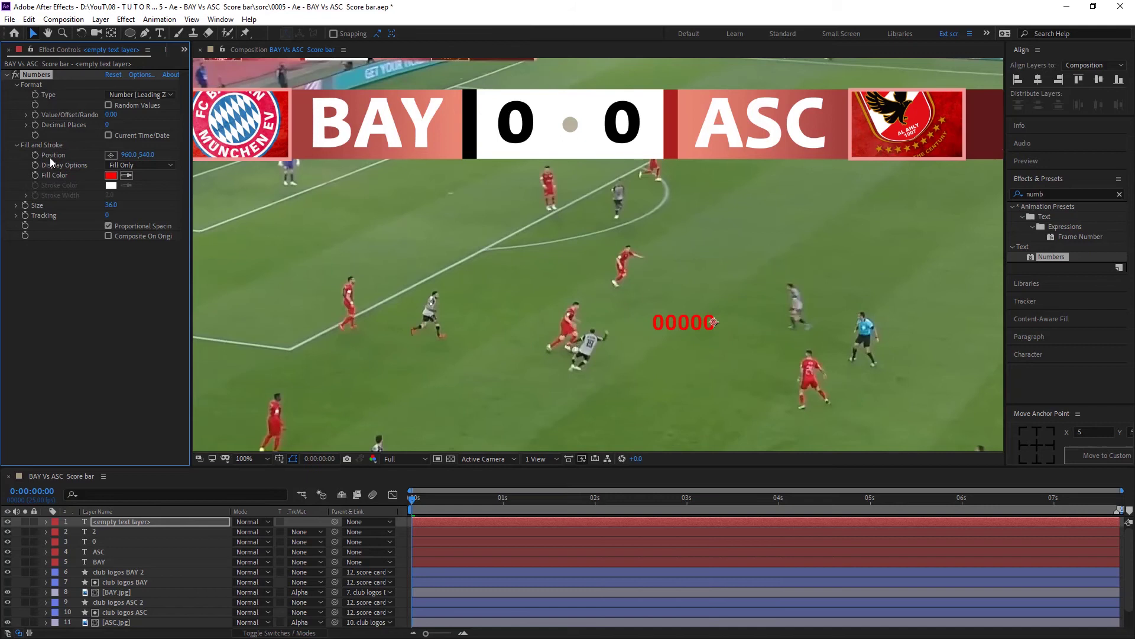
# Move the red number into the dark red box beside the ASC logo.
pyautogui.moveTo(714, 322); pyautogui.dragTo(936, 161)
pyautogui.moveTo(626, 299); pyautogui.dragTo(271, 425)
pyautogui.moveTo(577, 287); pyautogui.dragTo(695, 250)
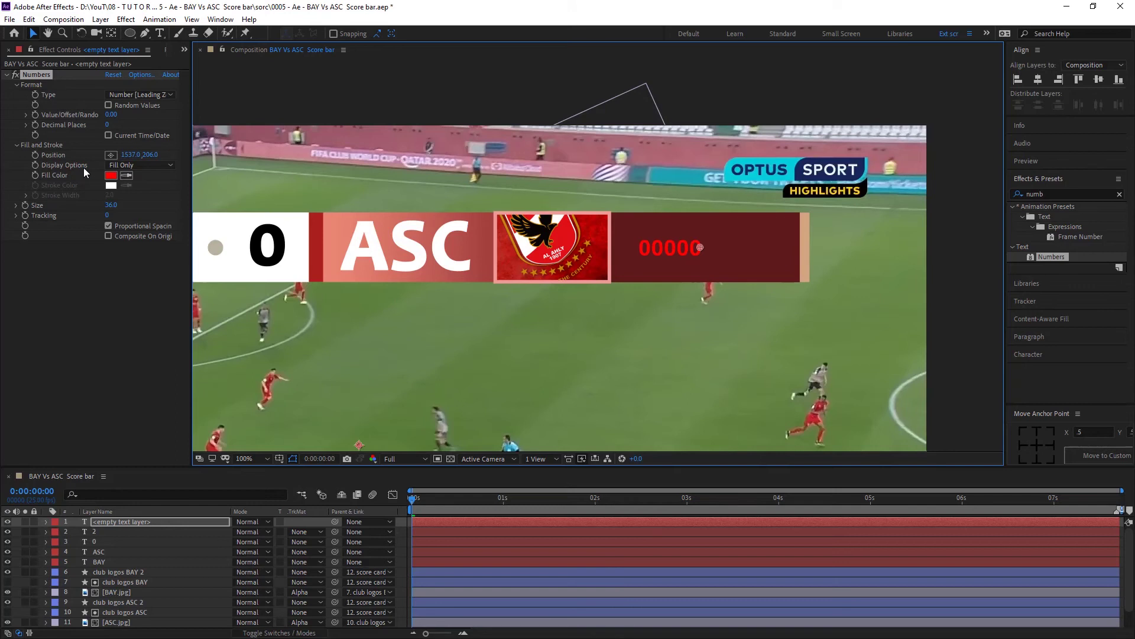
# Make the counter digits a white fill with no stroke.
pyautogui.click(140, 165)
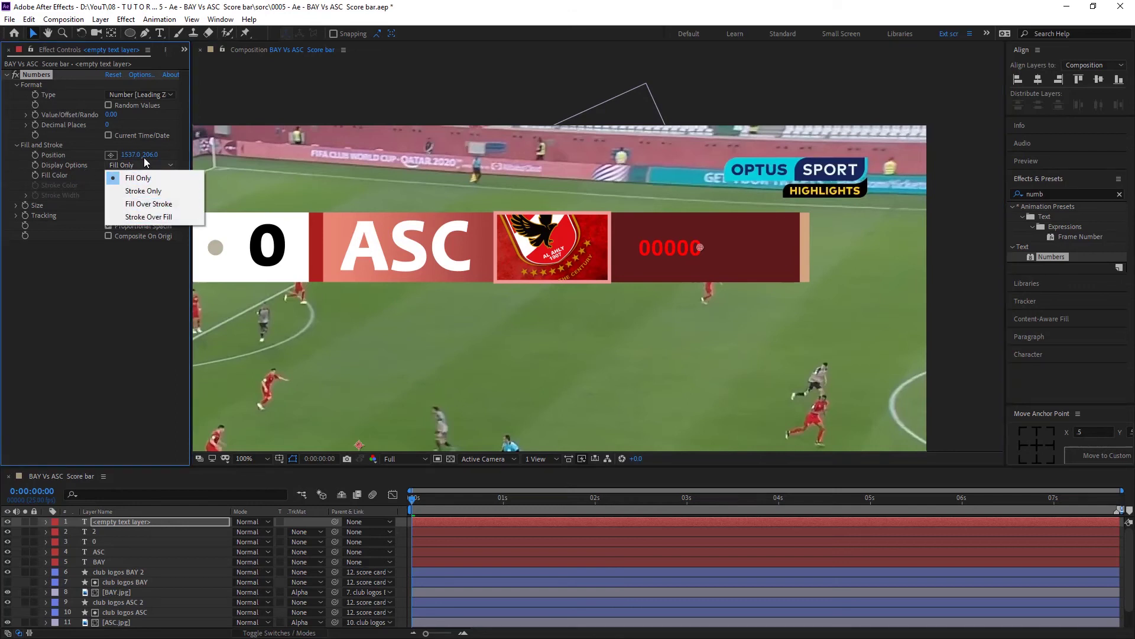
pyautogui.click(90, 157)
pyautogui.click(111, 175)
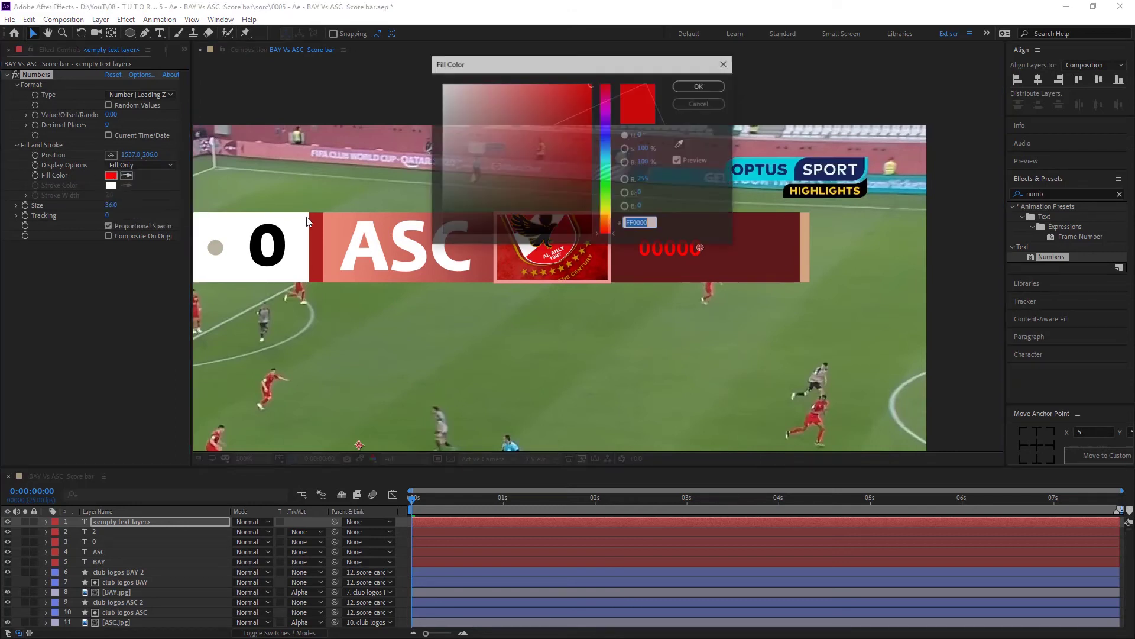
pyautogui.click(442, 232)
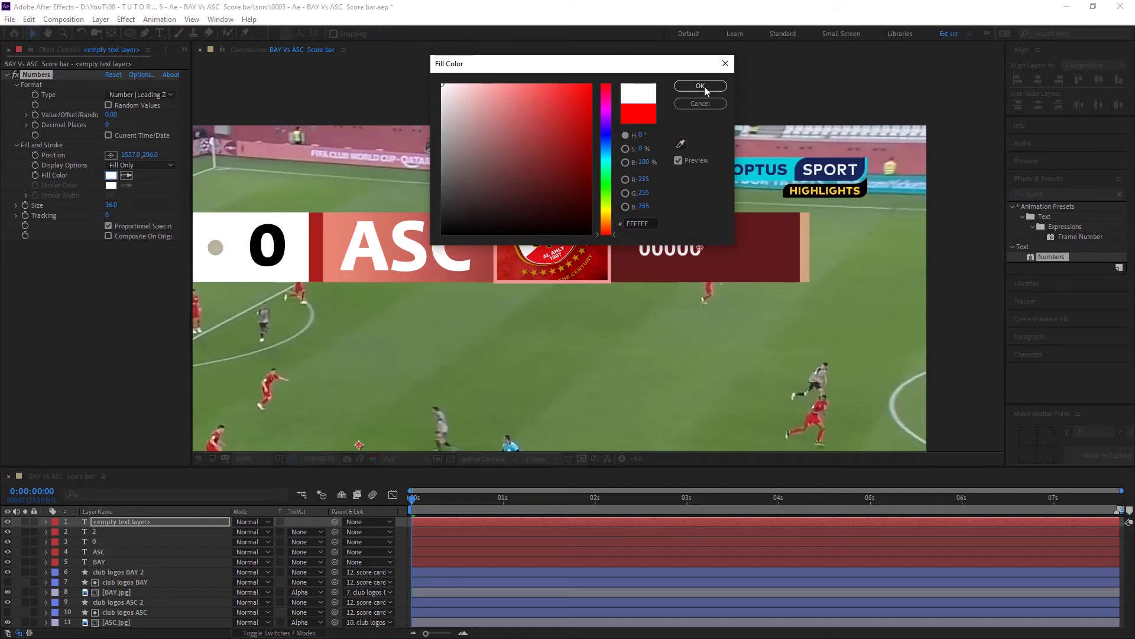
pyautogui.click(701, 85)
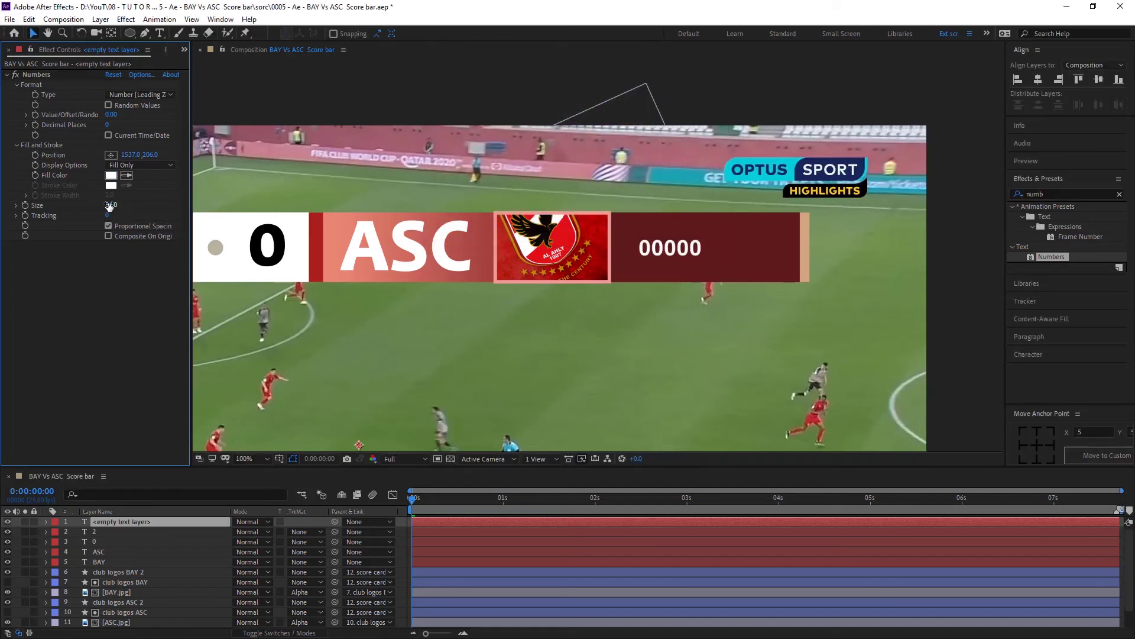
# Enlarge the digits to size 112, shift them right, and widen their even spacing.
pyautogui.moveTo(110, 207); pyautogui.dragTo(155, 205)
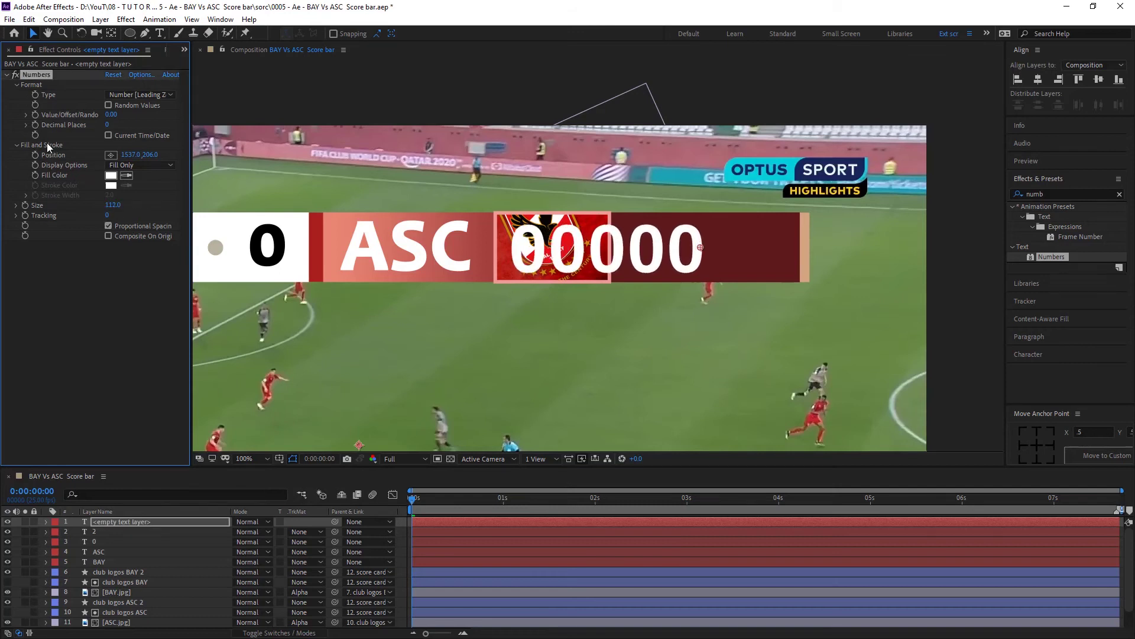
pyautogui.click(701, 247)
pyautogui.moveTo(713, 246); pyautogui.dragTo(786, 248)
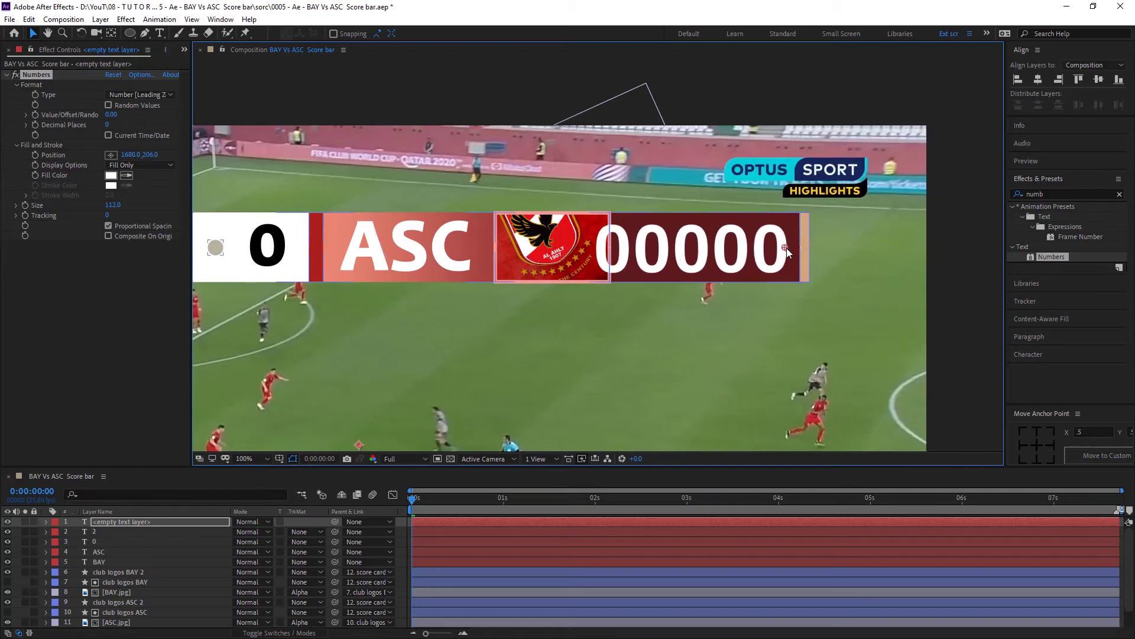
pyautogui.click(108, 226)
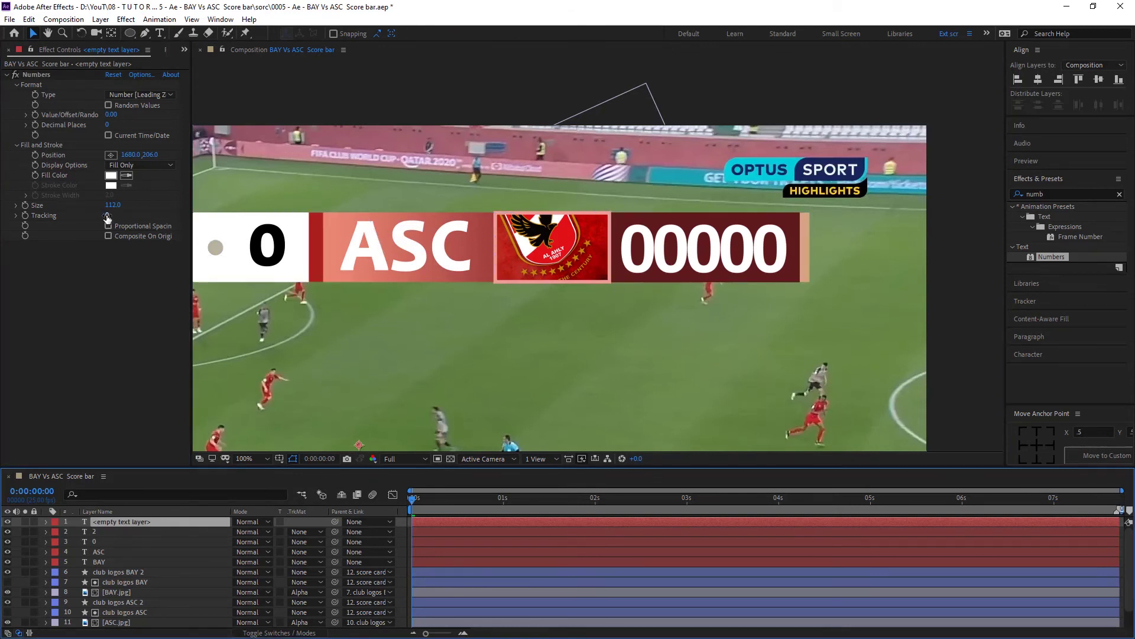
pyautogui.moveTo(108, 215)
pyautogui.mouseDown()
pyautogui.moveTo(120, 215)
pyautogui.moveTo(109, 214)
pyautogui.mouseUp()
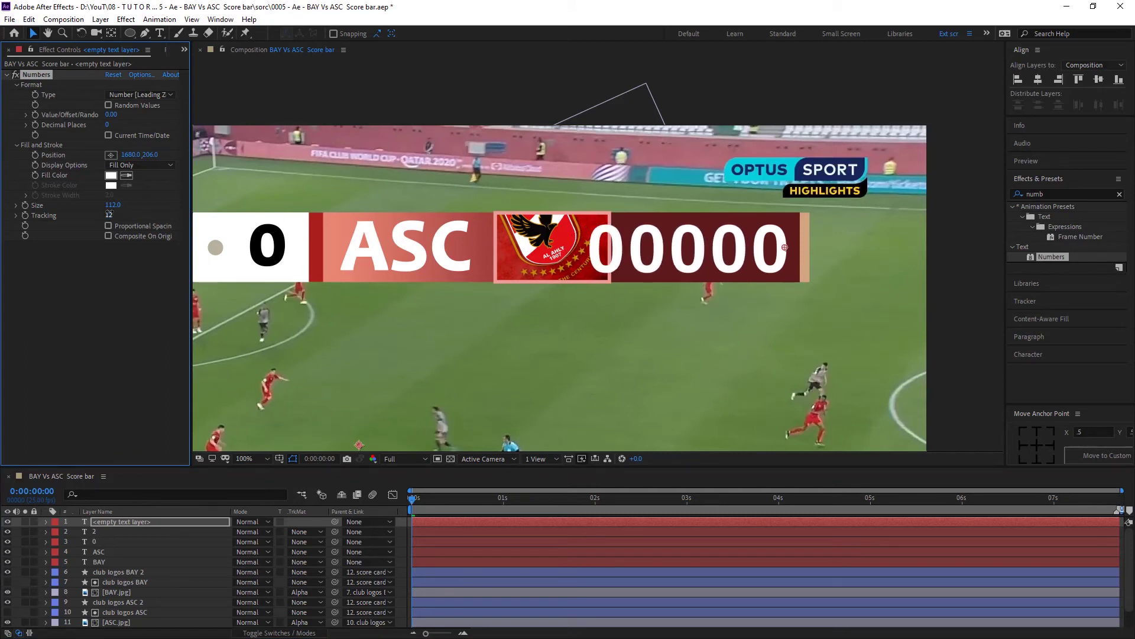
# Raise the counter value to 120, restore fixed-width spacing, and keyframe the value.
pyautogui.moveTo(110, 115)
pyautogui.mouseDown()
pyautogui.moveTo(152, 116)
pyautogui.moveTo(111, 125)
pyautogui.moveTo(155, 121)
pyautogui.moveTo(118, 123)
pyautogui.mouseUp()
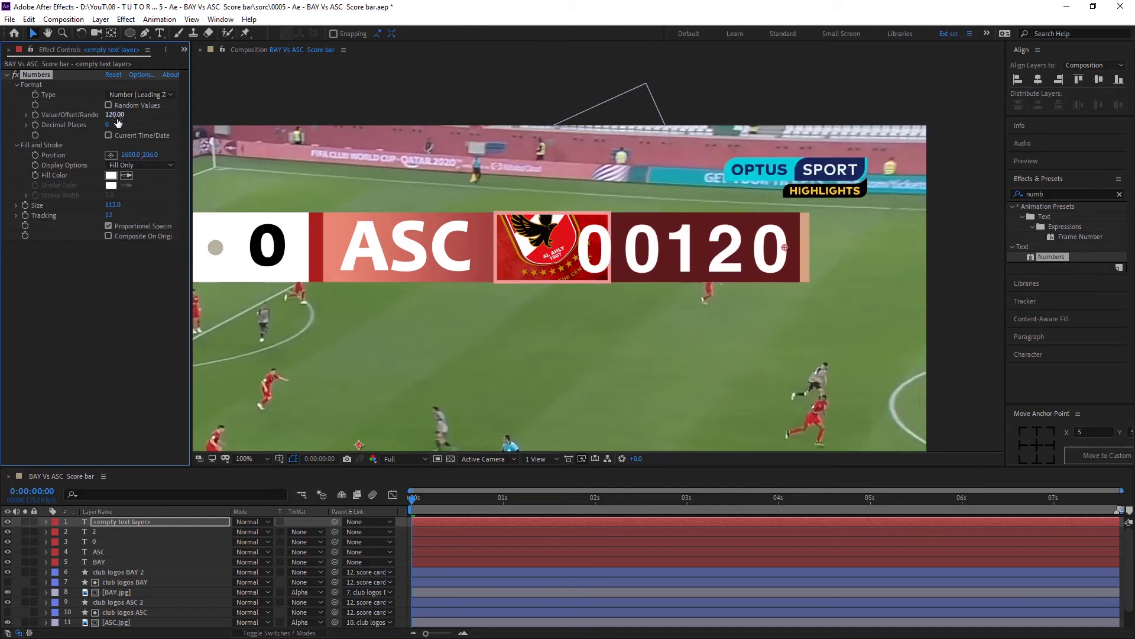
pyautogui.click(110, 225)
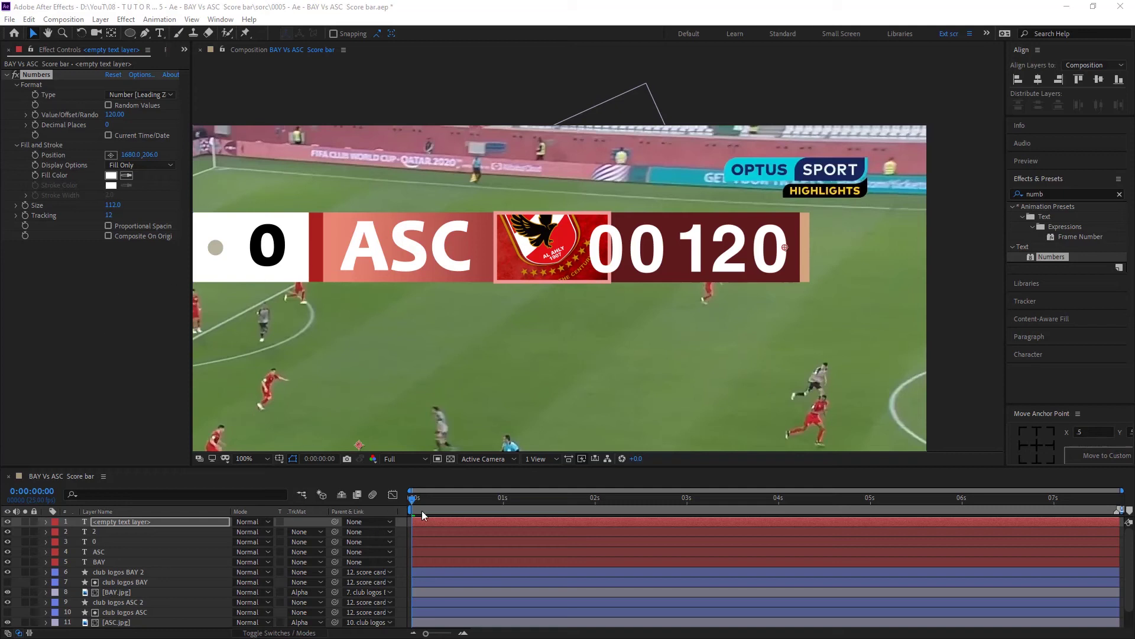
pyautogui.click(35, 115)
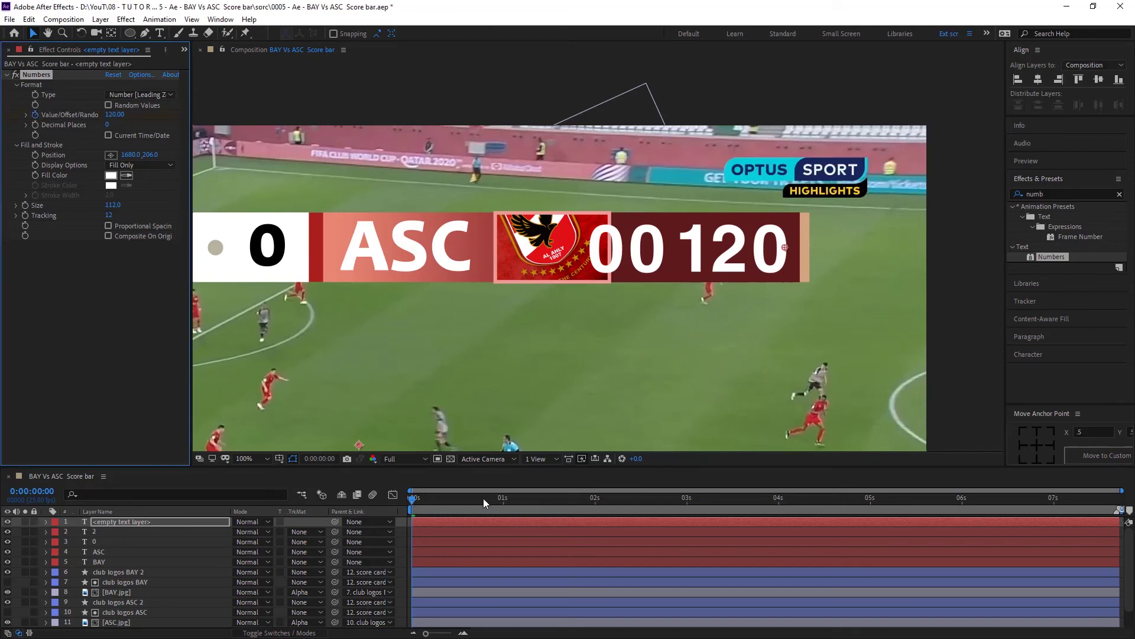
# Set the counter value to 90 at seven seconds.
pyautogui.click(1053, 513)
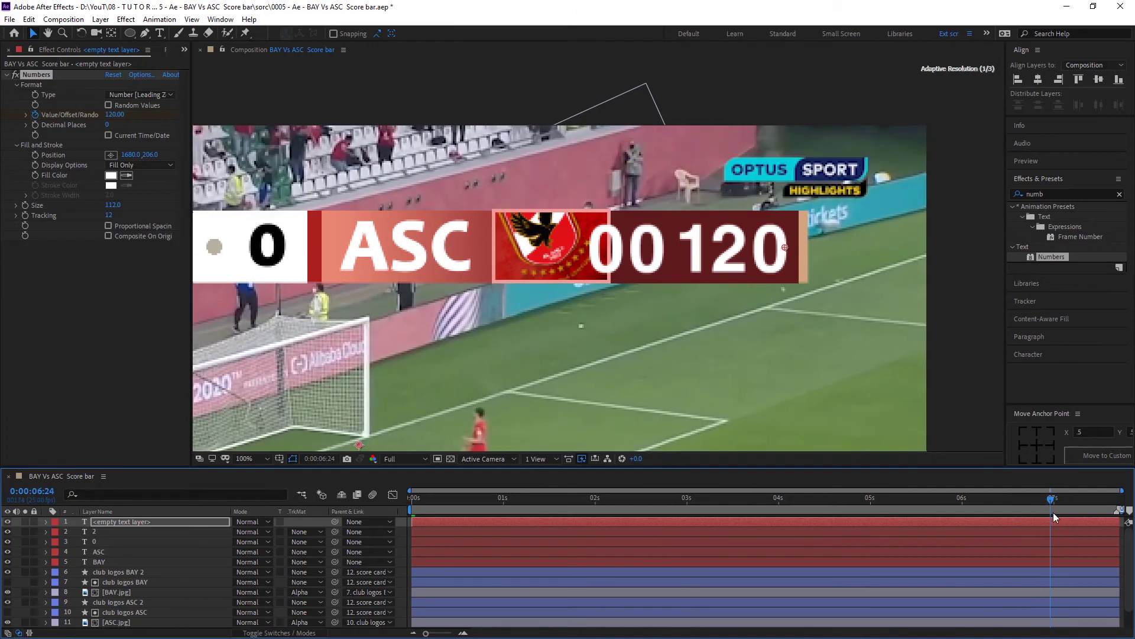
pyautogui.click(115, 115)
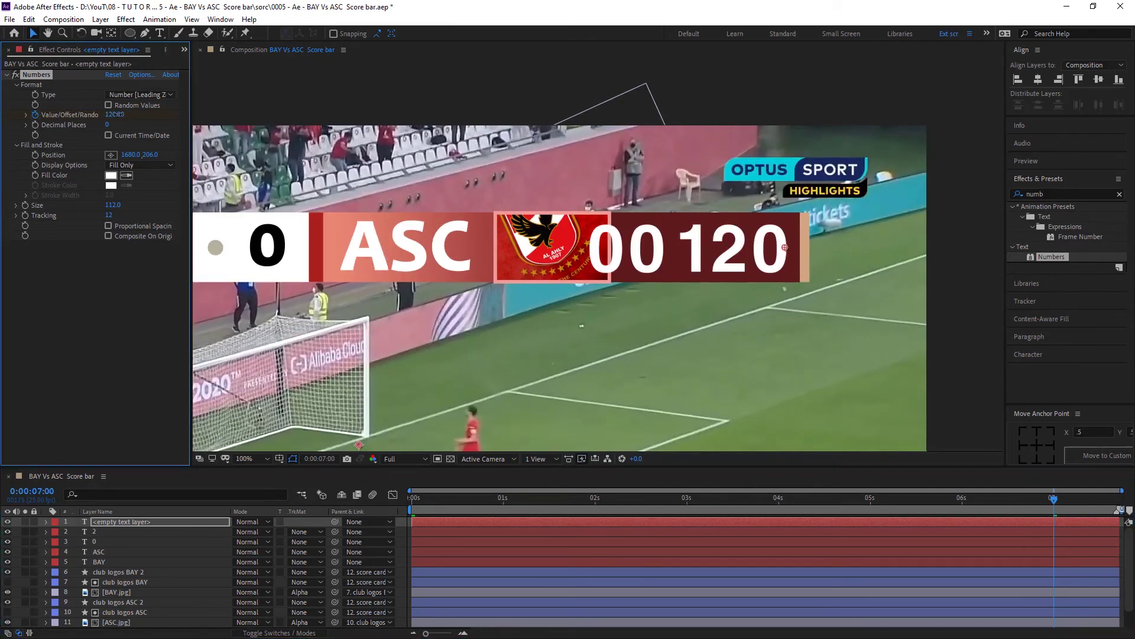
pyautogui.write('90')
pyautogui.press('Return')
pyautogui.click(452, 498)
# Set the counter to 0 at the start, check the count-up, and nudge digits left.
pyautogui.press('Home')
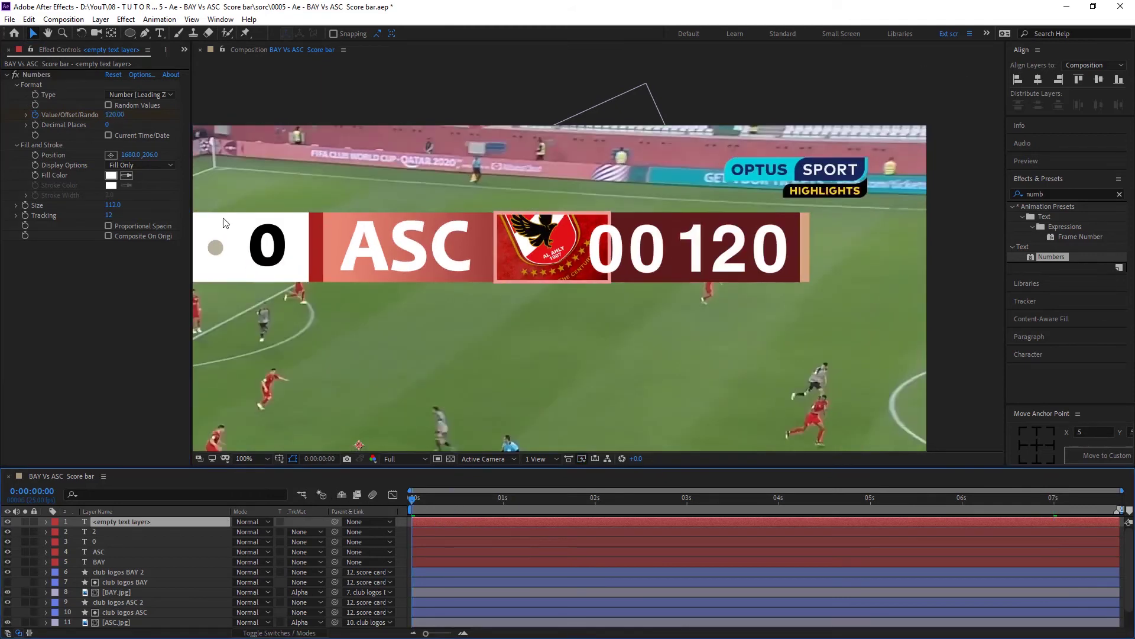
pyautogui.click(115, 115)
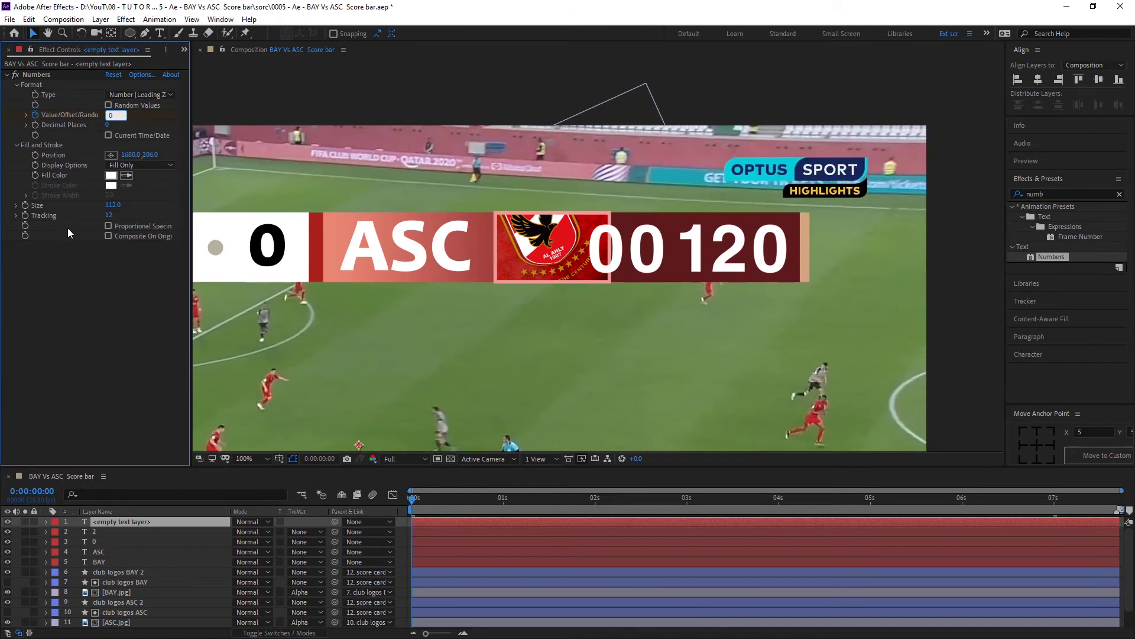
pyautogui.write('0')
pyautogui.press('Return')
pyautogui.moveTo(421, 499); pyautogui.dragTo(952, 527)
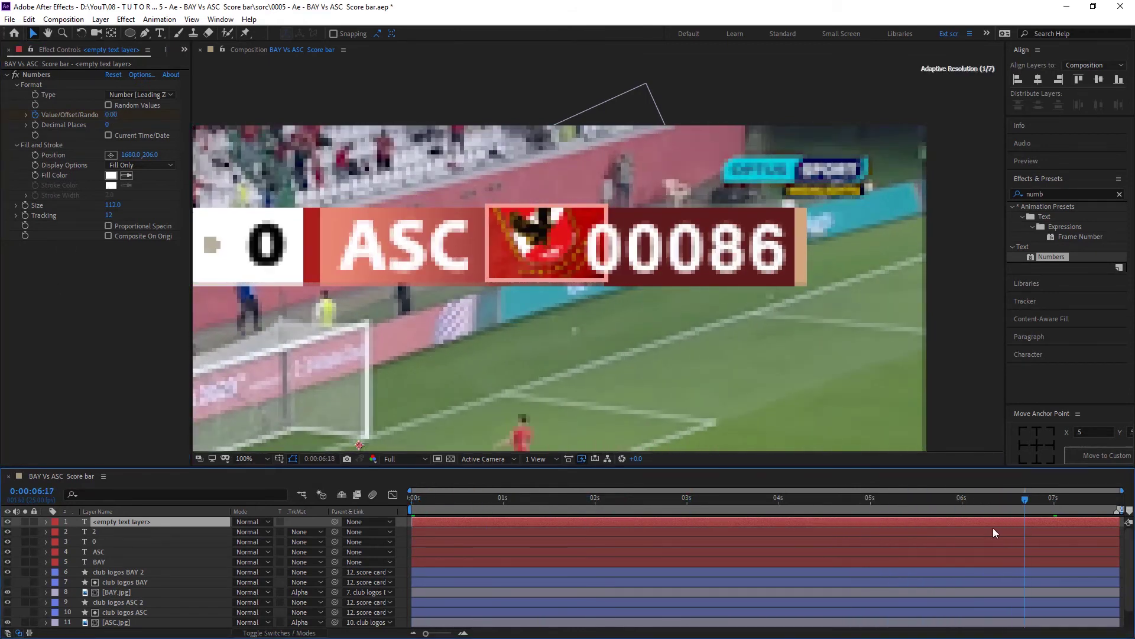
pyautogui.moveTo(952, 527); pyautogui.dragTo(607, 576)
pyautogui.hotkey('ctrl', 'z')
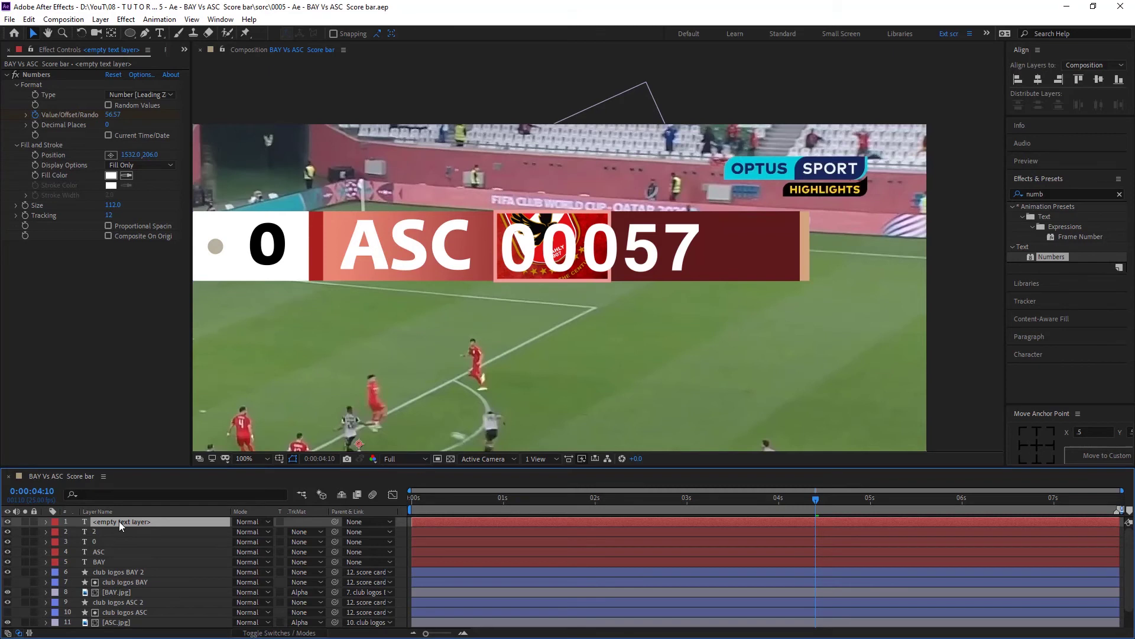
pyautogui.press('Return')
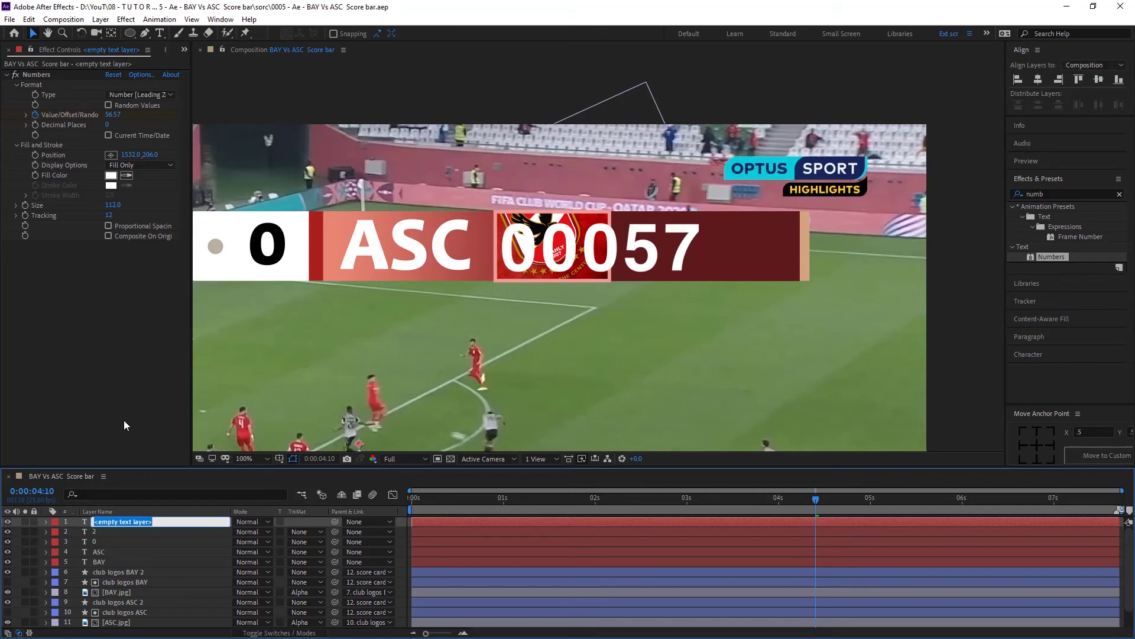
# Rename the counter layer Min and duplicate it as a layer named Sec.
pyautogui.write('Min')
pyautogui.press('Return')
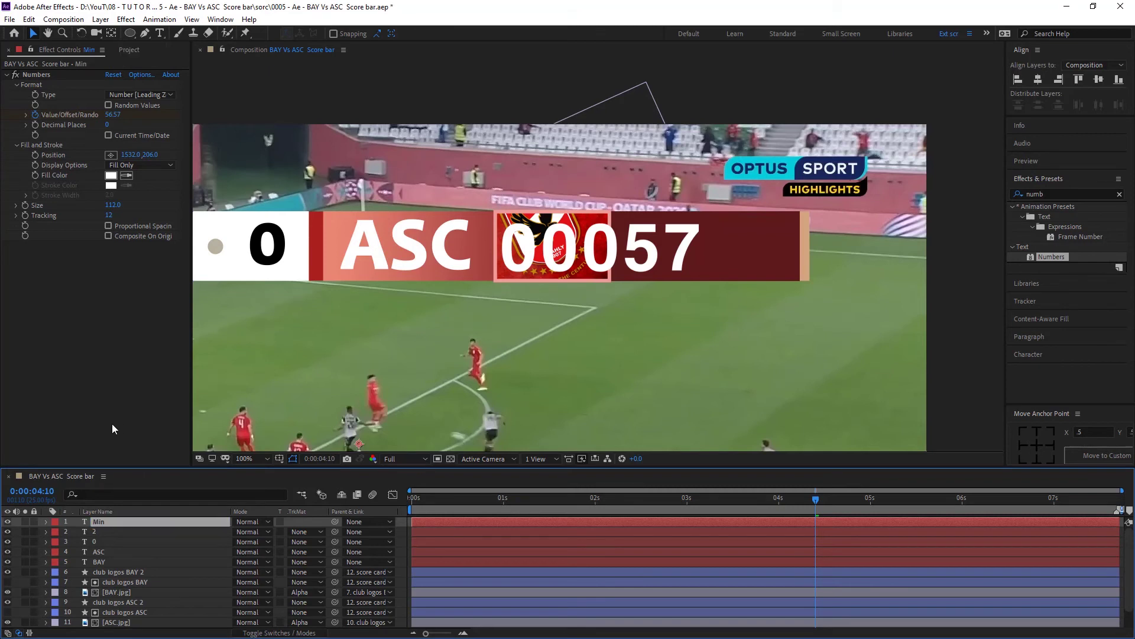
pyautogui.hotkey('ctrl', 'd')
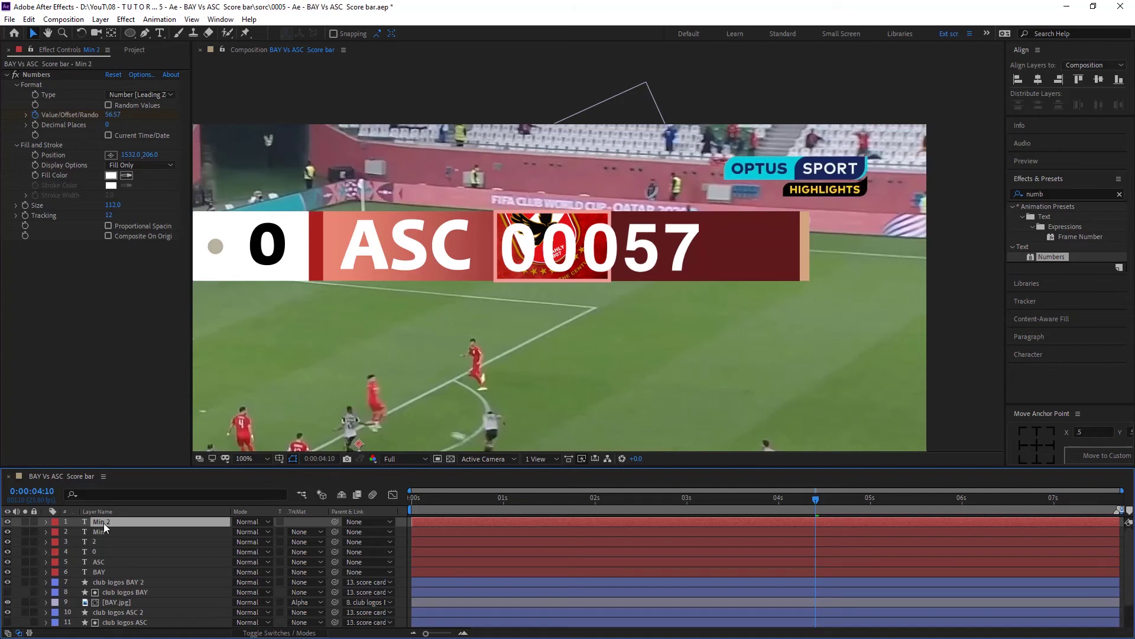
pyautogui.press('Return')
pyautogui.write('Sec')
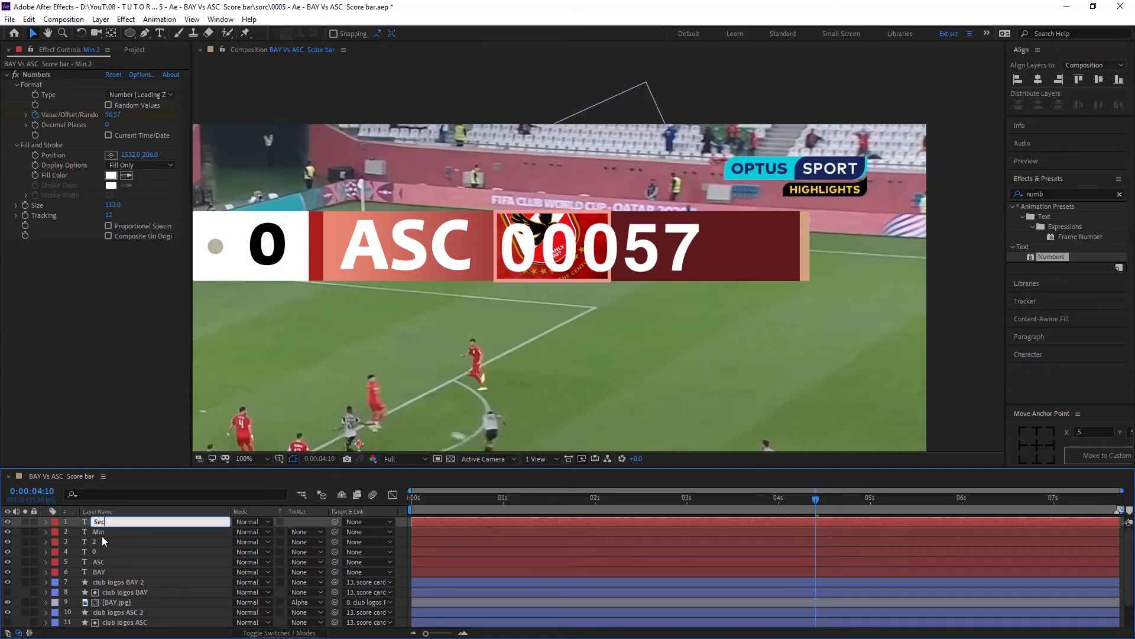
pyautogui.press('Return')
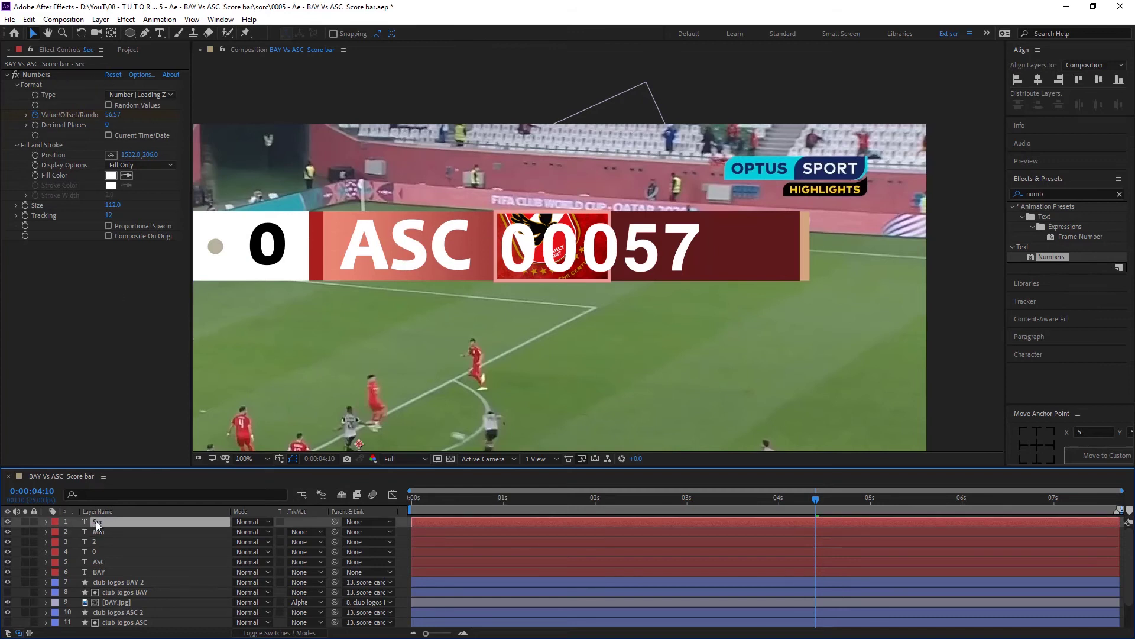
# Give the Sec digits fill colour c00000 and move them right.
pyautogui.click(111, 176)
pyautogui.write('c00000')
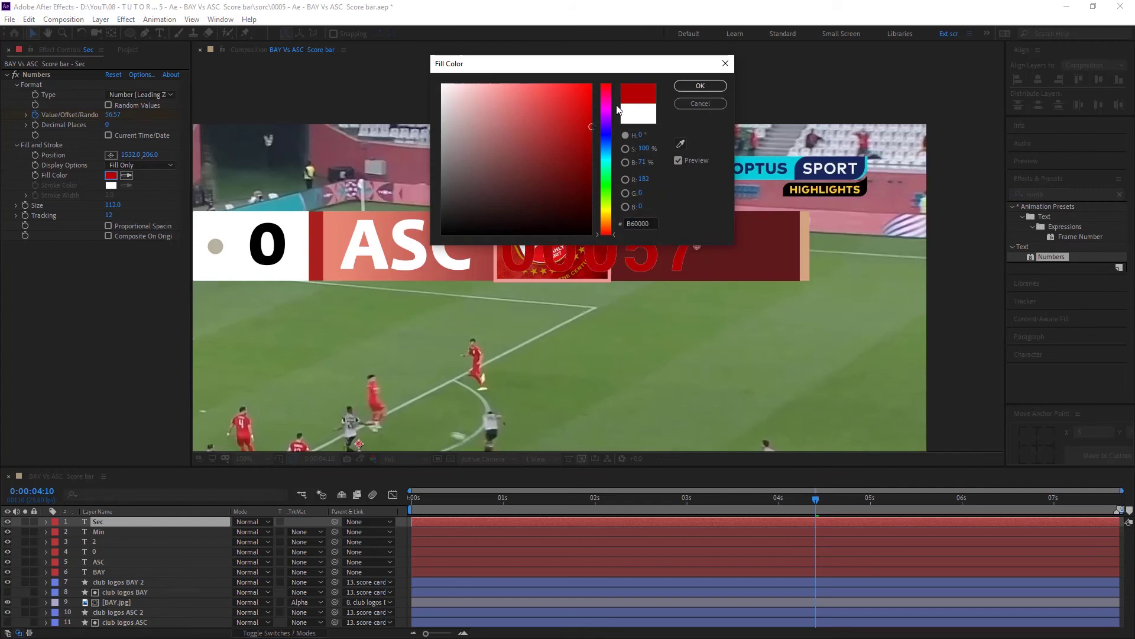
pyautogui.click(700, 86)
pyautogui.moveTo(697, 245); pyautogui.dragTo(792, 250)
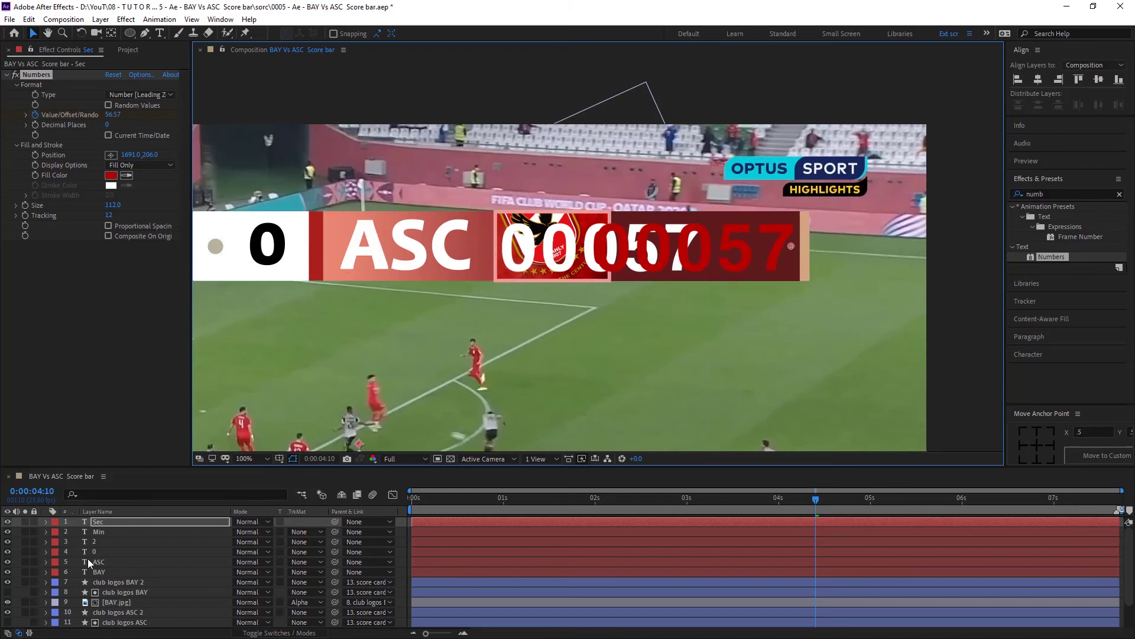
# Create a new text layer containing a colon ':'.
pyautogui.rightClick(400, 535)
pyautogui.moveTo(434, 406)
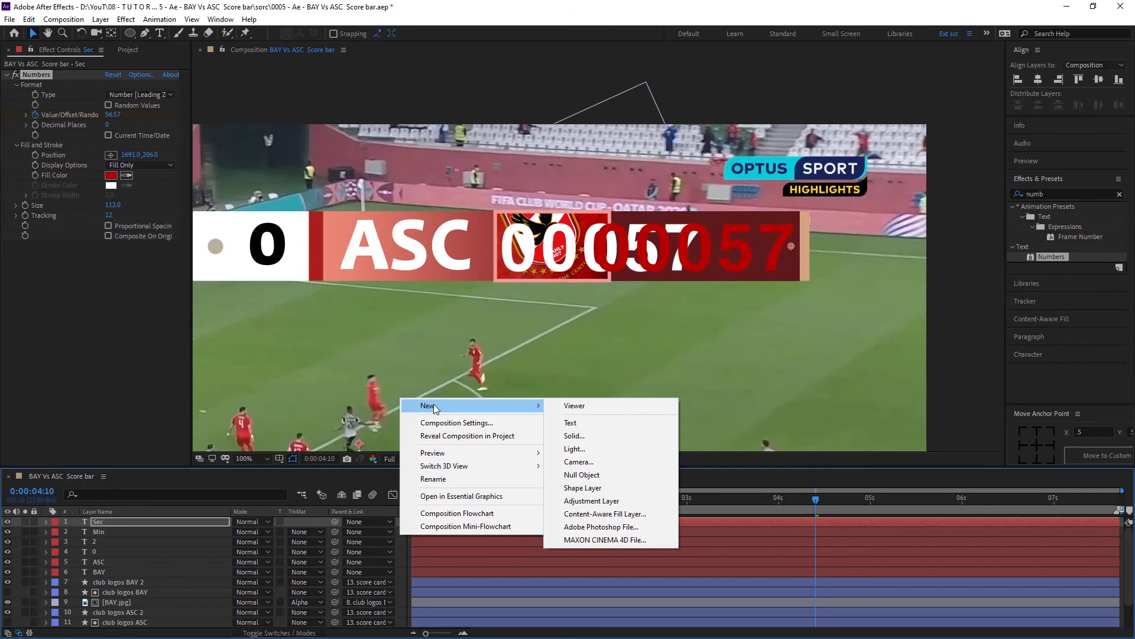
pyautogui.click(584, 419)
pyautogui.write(':')
pyautogui.hotkey('ctrl', 'a')
# Set the colon to Helvetica LT Std Extra Compressed in white (ffffff).
pyautogui.click(1041, 286)
pyautogui.click(940, 373)
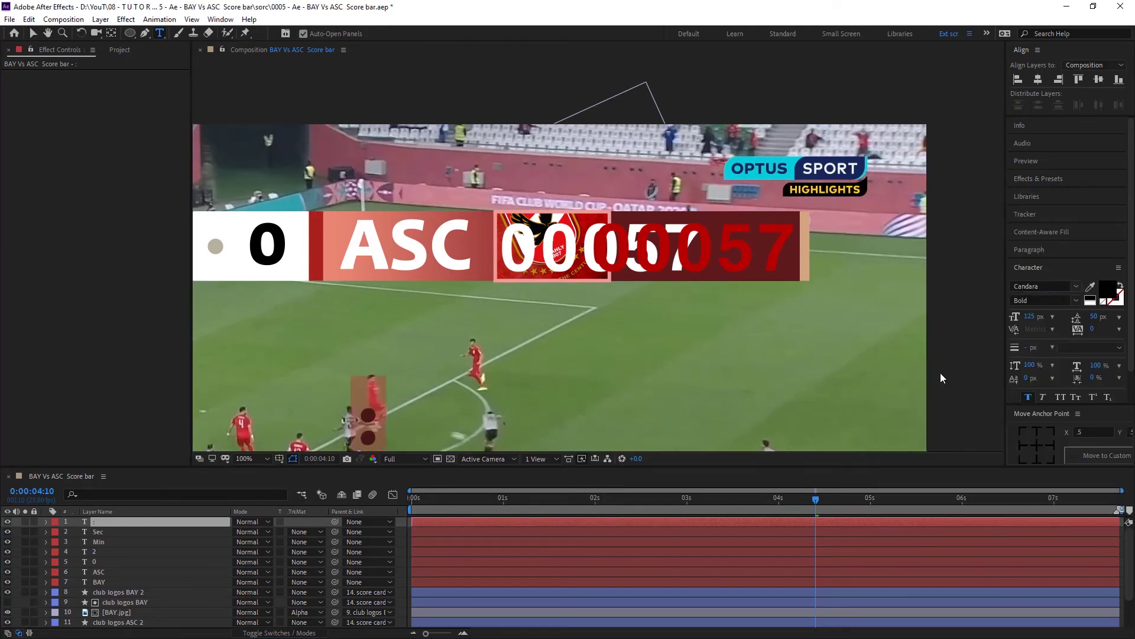
pyautogui.click(1107, 289)
pyautogui.write('ffffff')
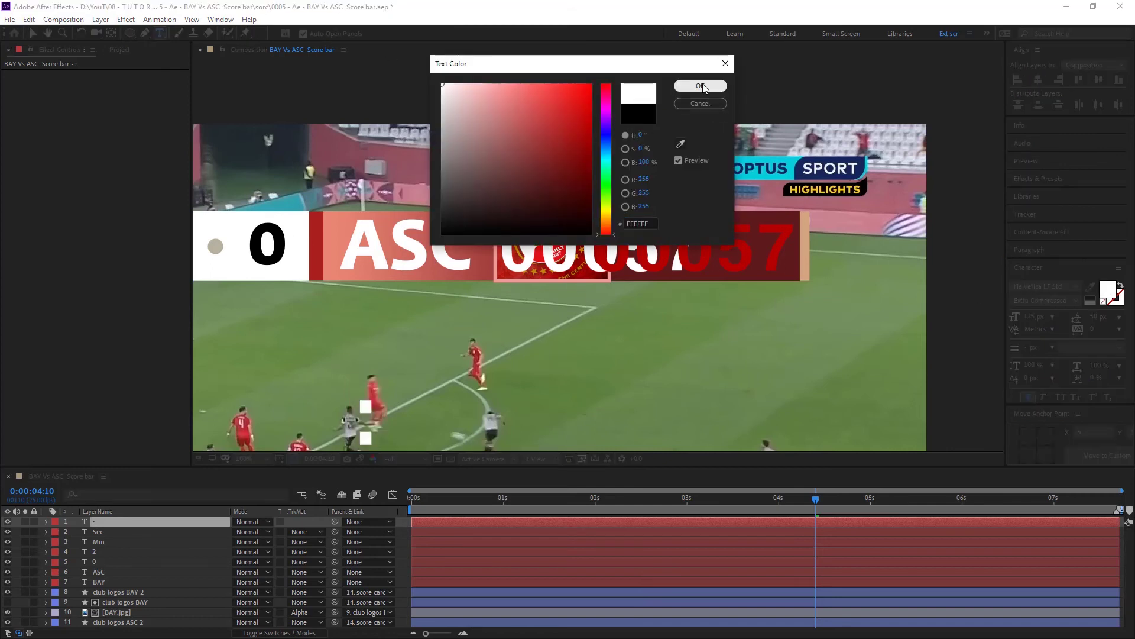
pyautogui.press('Return')
pyautogui.press('space')
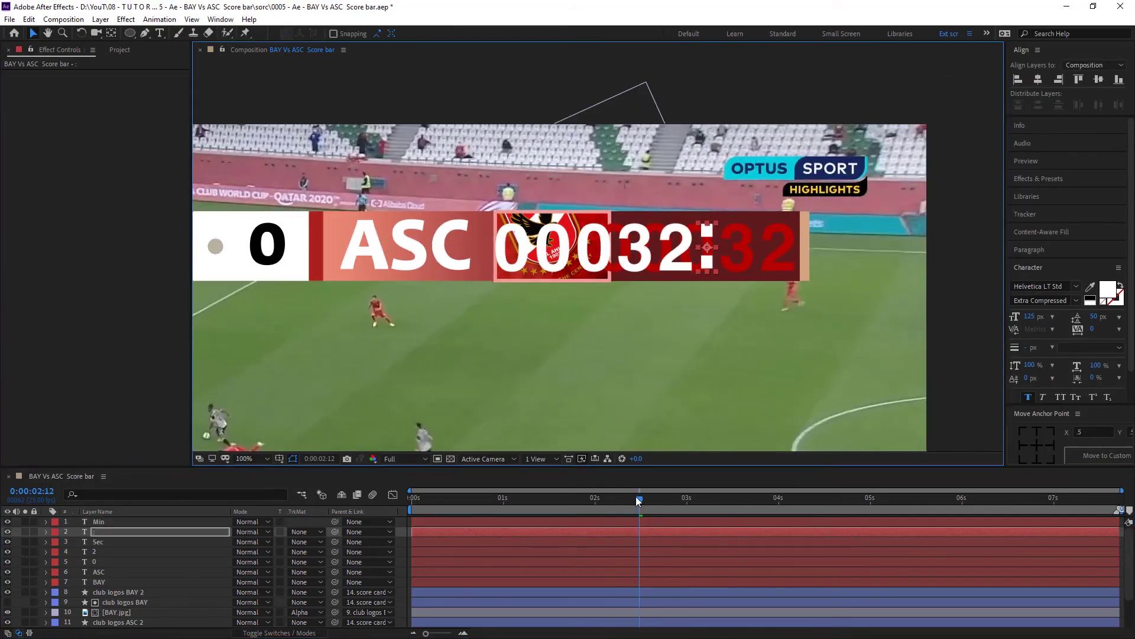
# Select the Min, ':' and Sec layers and pre-compose them as 'timer'.
pyautogui.moveTo(638, 497); pyautogui.dragTo(584, 497)
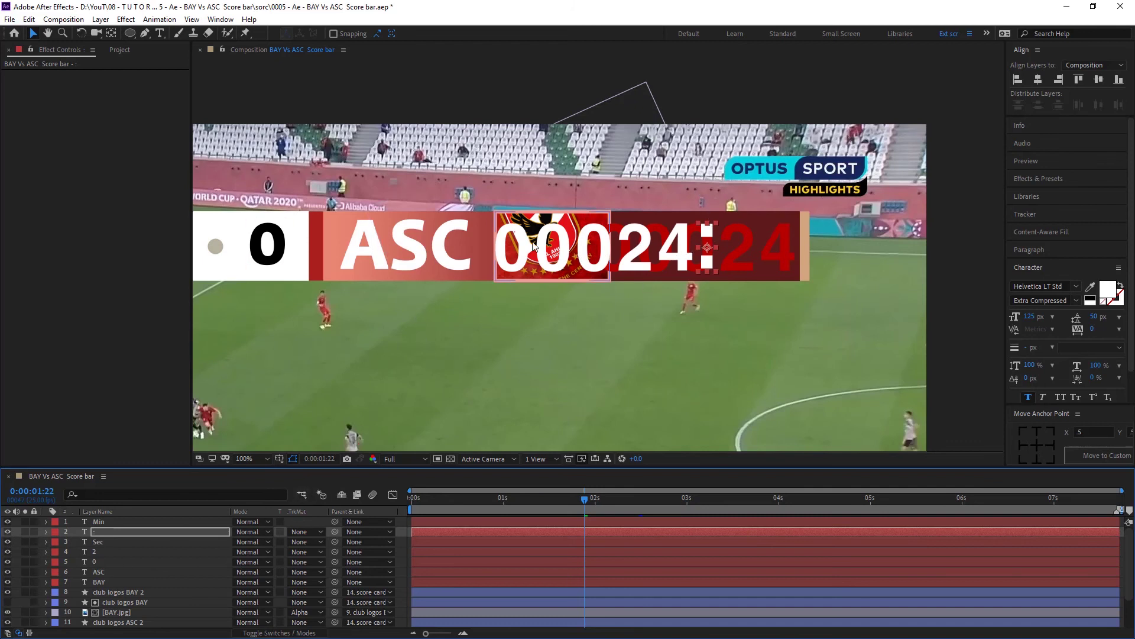
pyautogui.click(90, 521)
pyautogui.keyDown('shift'); pyautogui.click(94, 542); pyautogui.keyUp('shift')
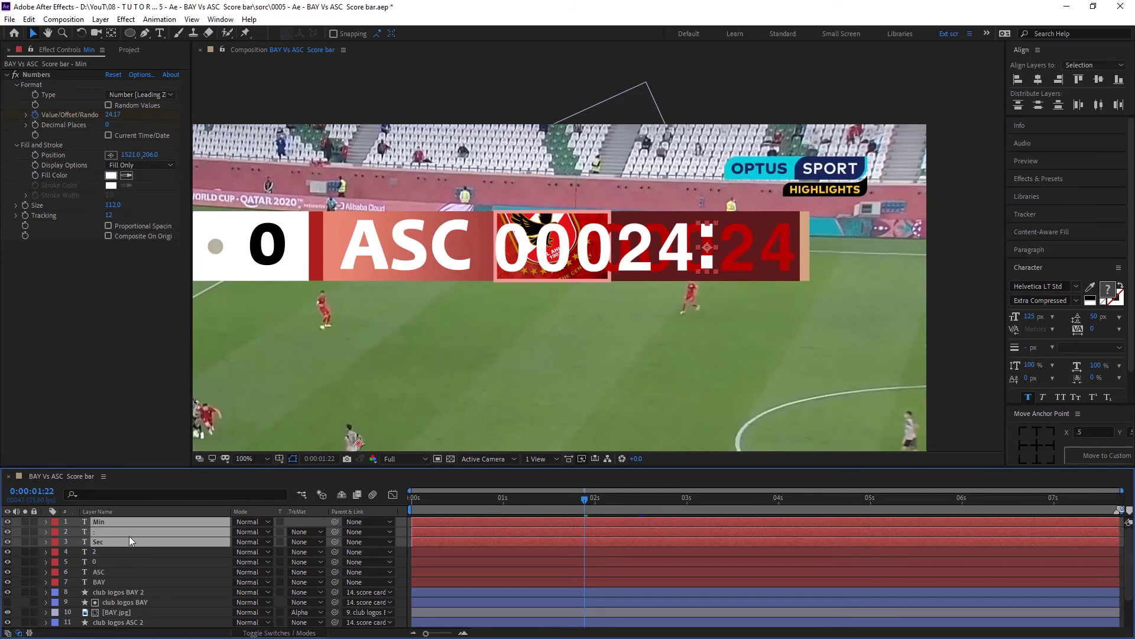
pyautogui.rightClick(94, 520)
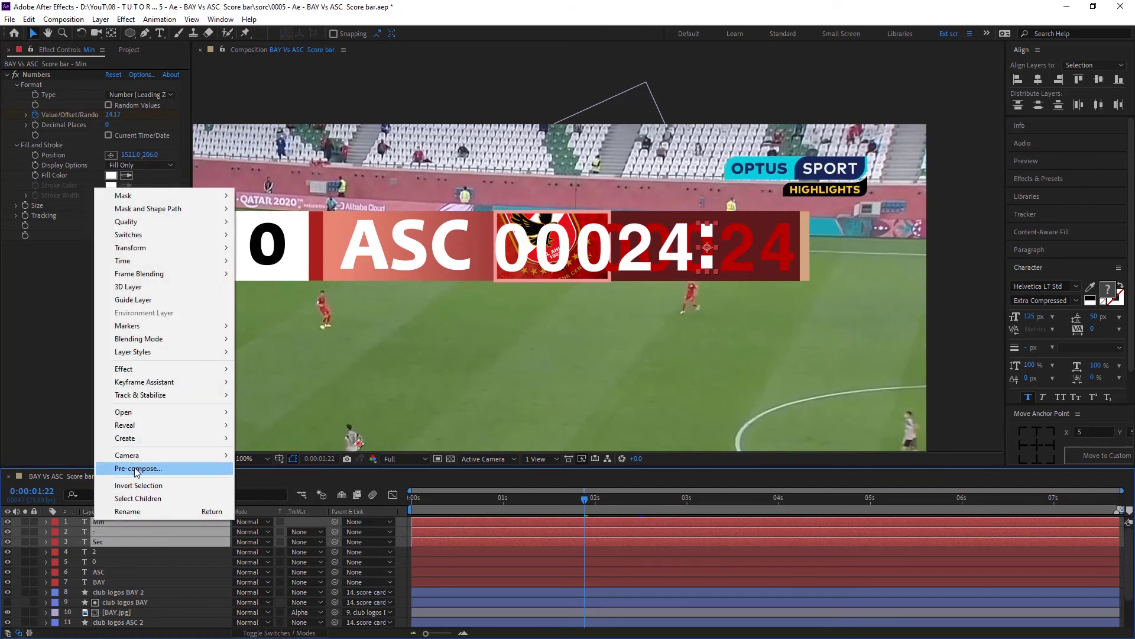
pyautogui.click(157, 469)
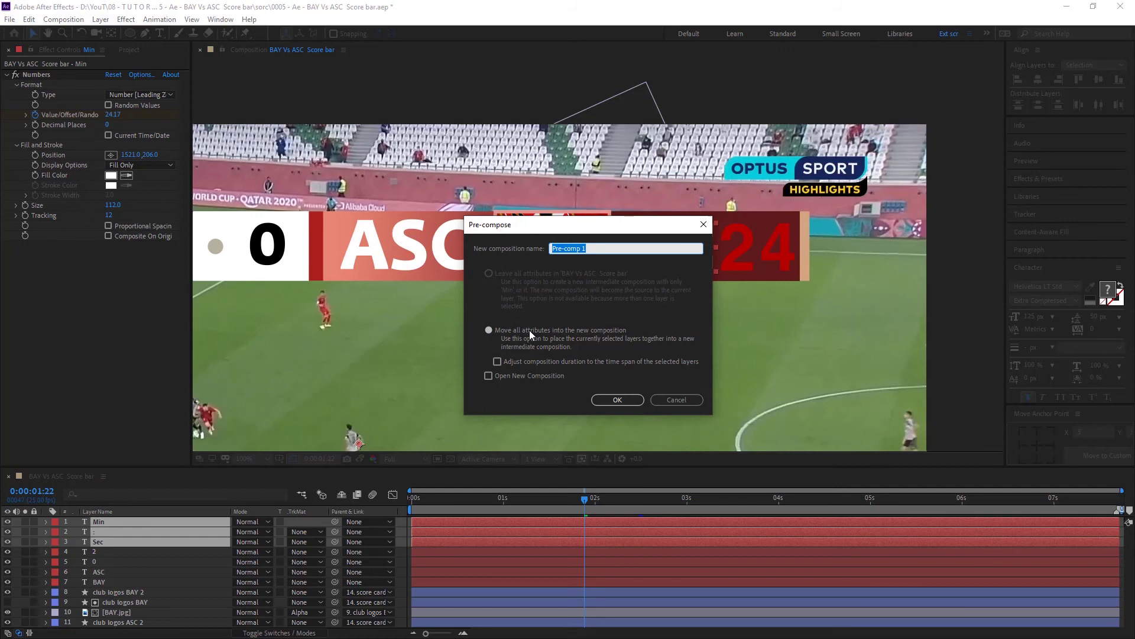
pyautogui.write('timer')
pyautogui.press('Return')
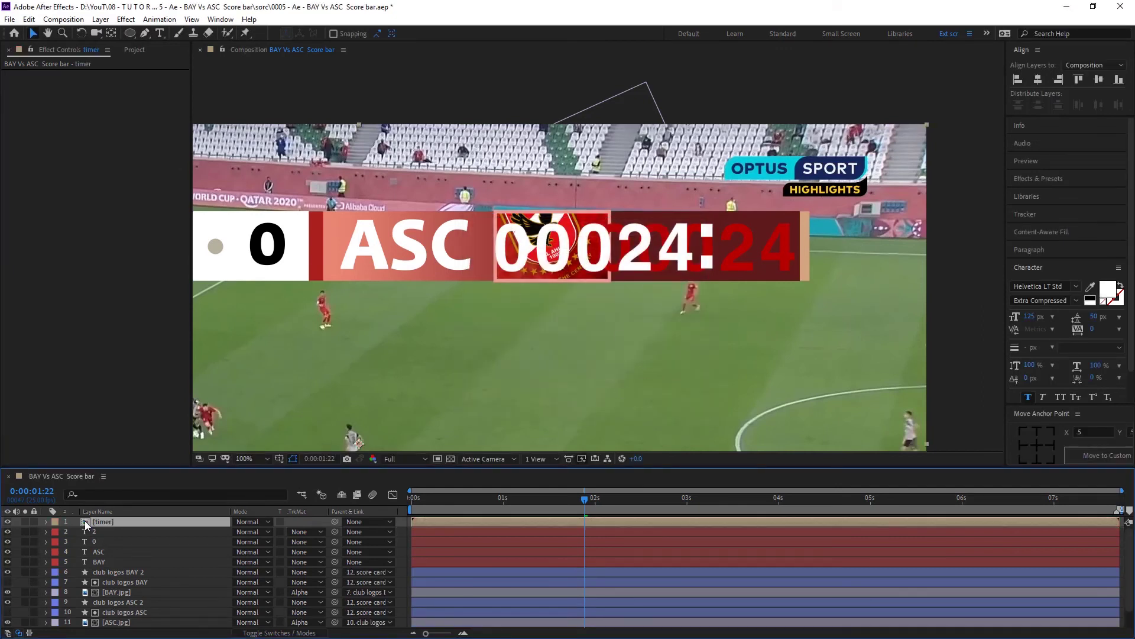
# Inside the timer pre-comp, draw a region of interest around the digits and crop the comp to it.
pyautogui.doubleClick(85, 521)
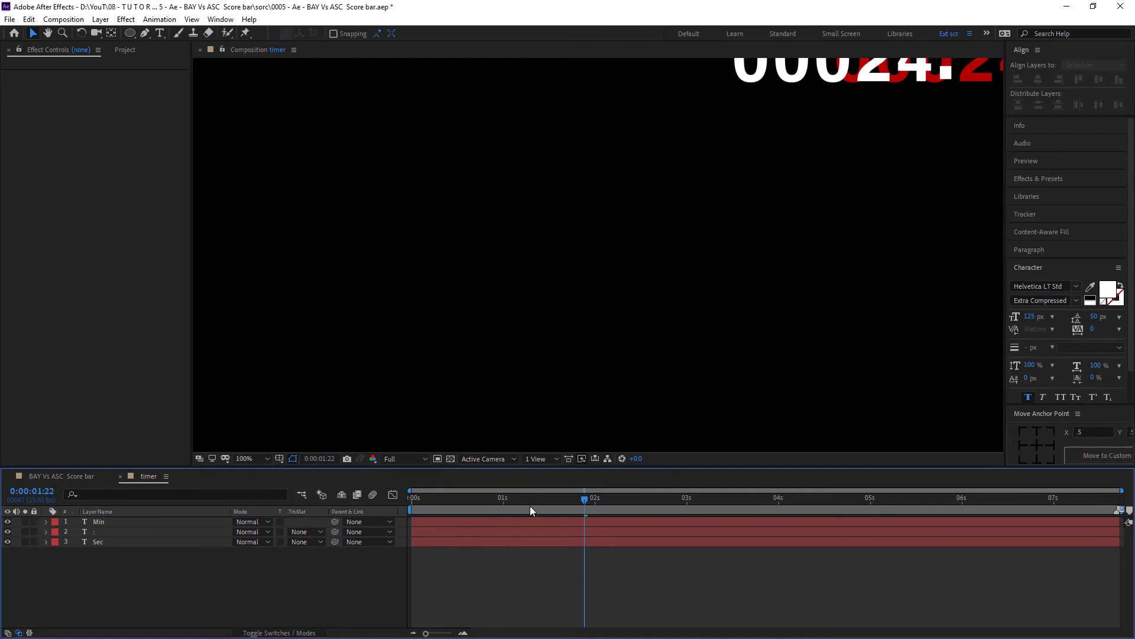
pyautogui.moveTo(794, 169); pyautogui.dragTo(609, 360)
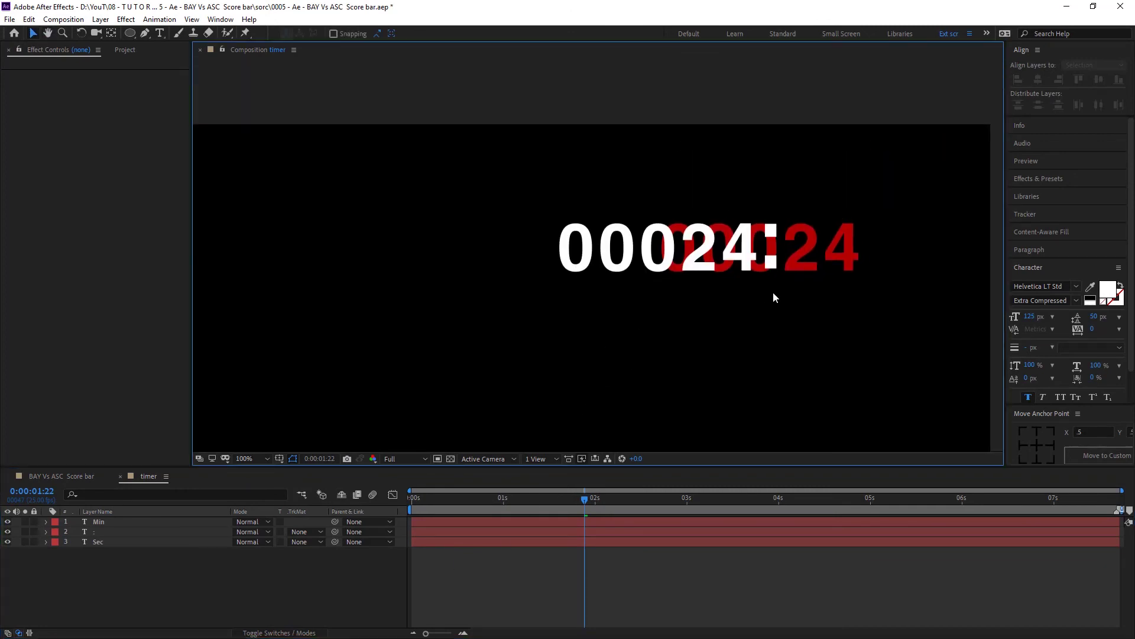
pyautogui.click(98, 521)
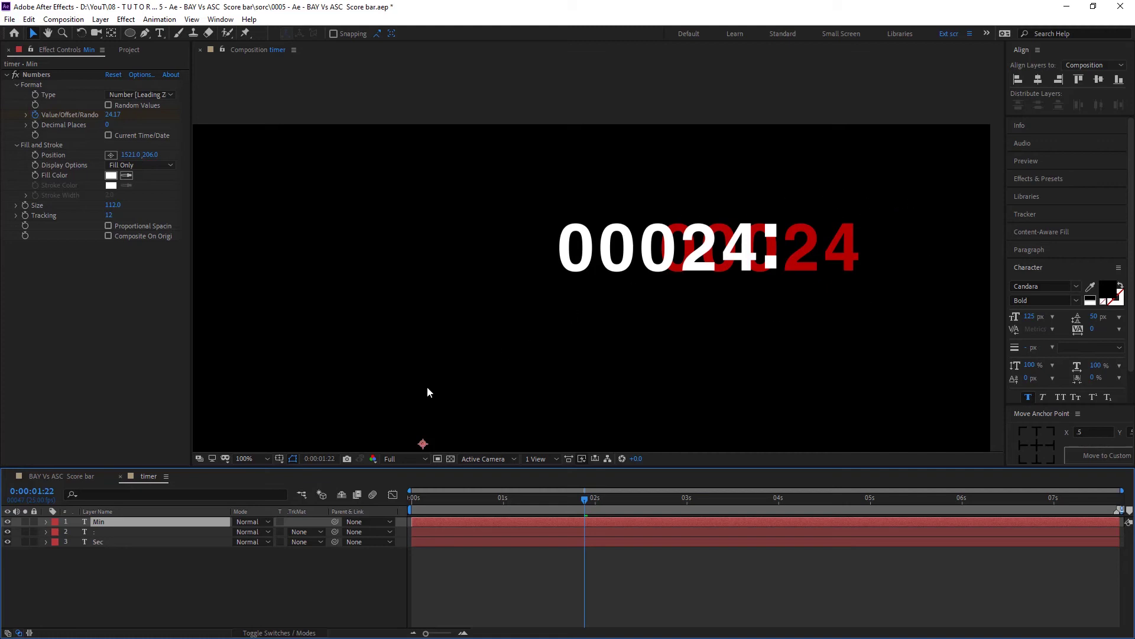
pyautogui.click(438, 460)
pyautogui.moveTo(876, 212); pyautogui.dragTo(675, 283)
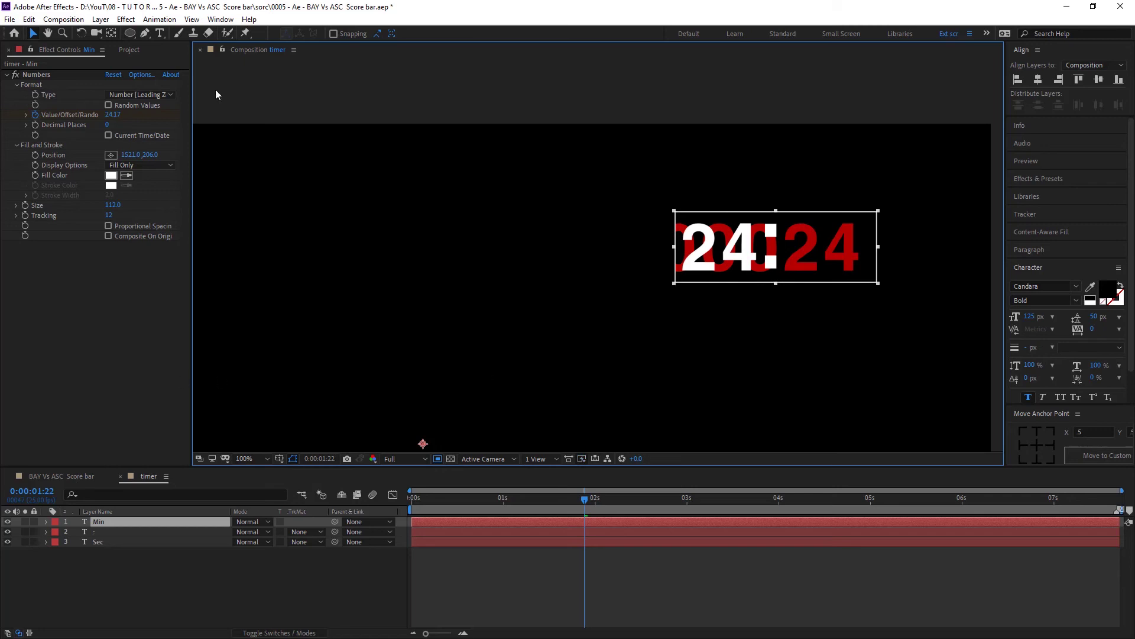
pyautogui.click(63, 20)
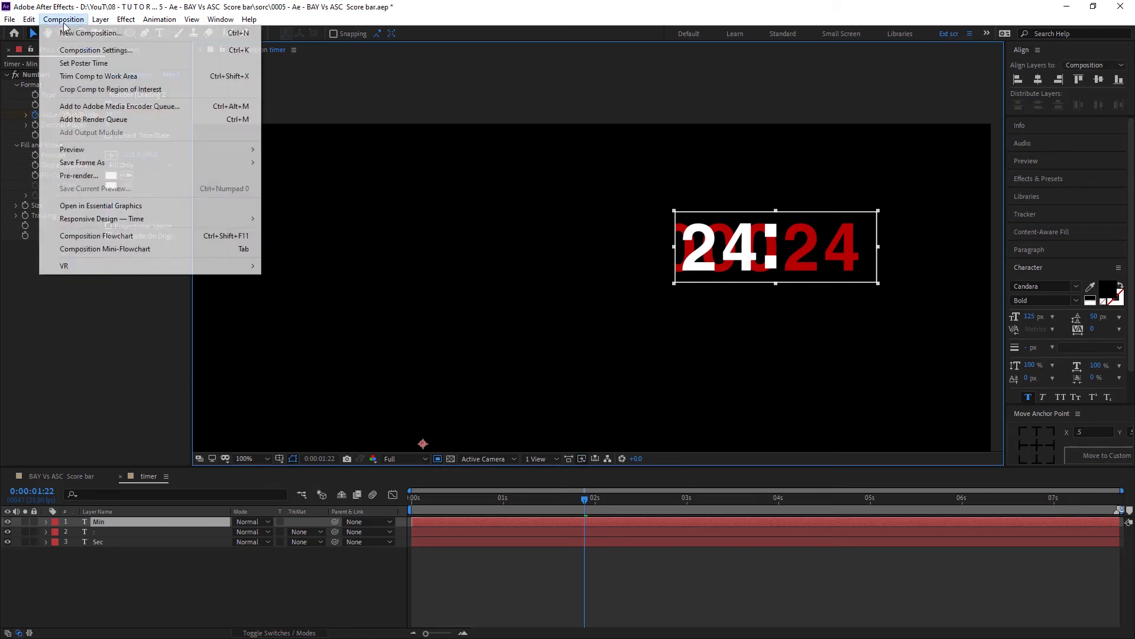
pyautogui.click(91, 90)
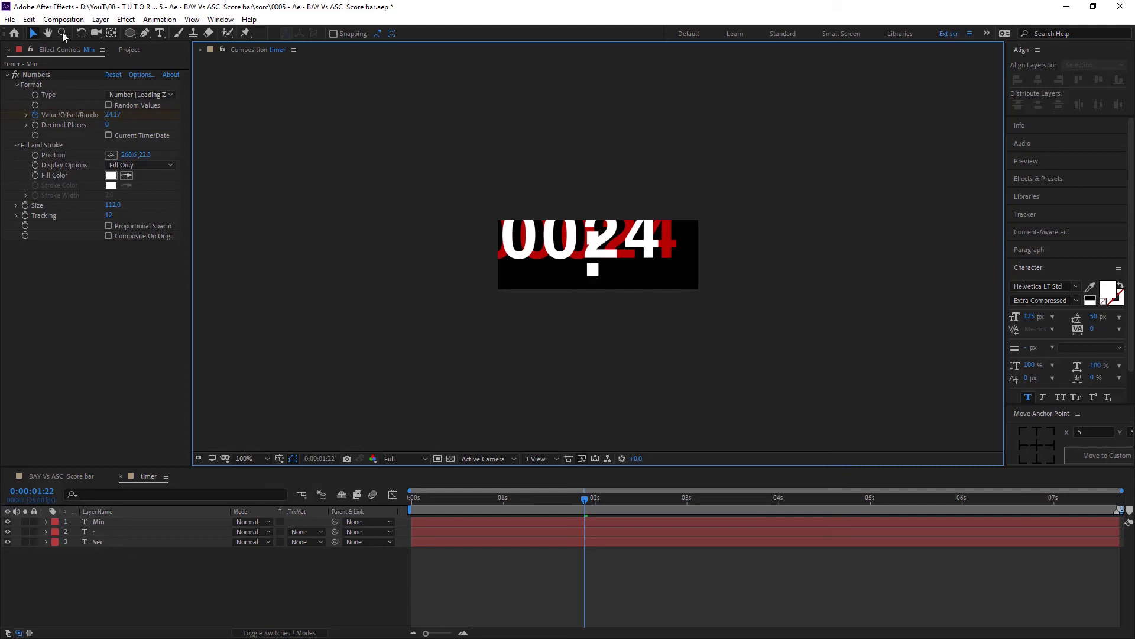
# Shift the white minutes and red seconds digits so they sit level in one row, then check around two seconds.
pyautogui.click(33, 74)
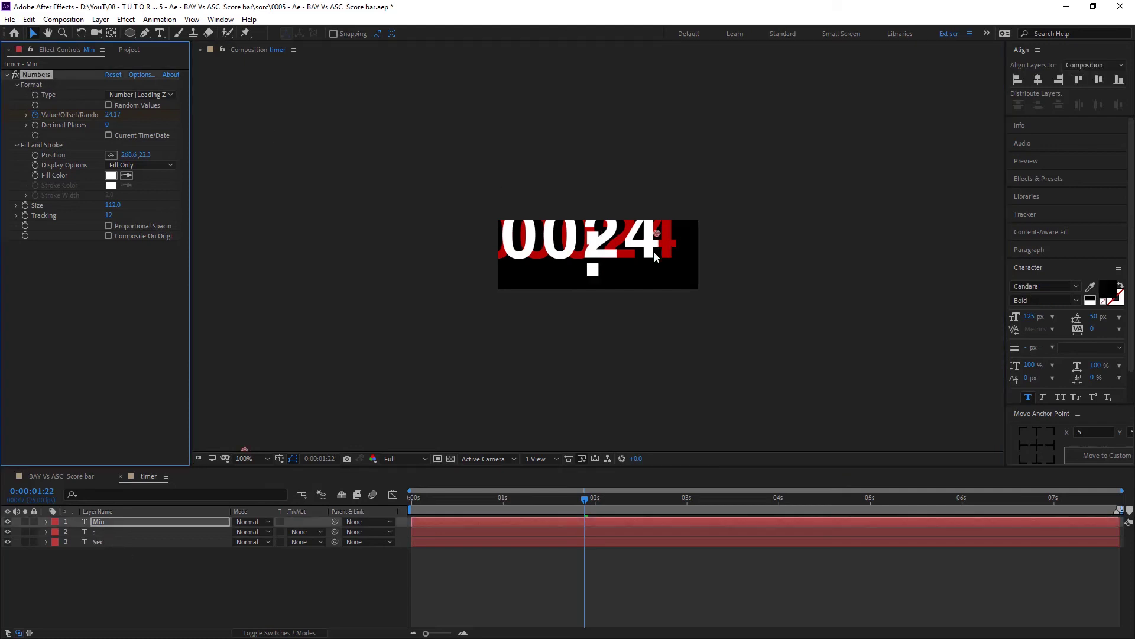
pyautogui.moveTo(671, 245); pyautogui.dragTo(578, 256)
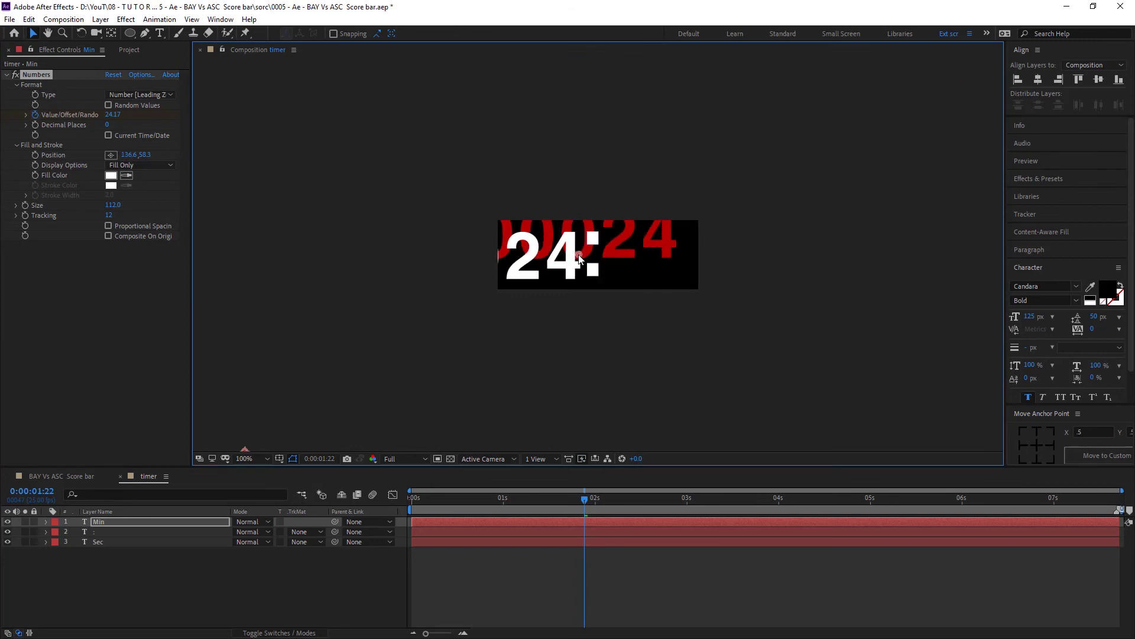
pyautogui.click(98, 542)
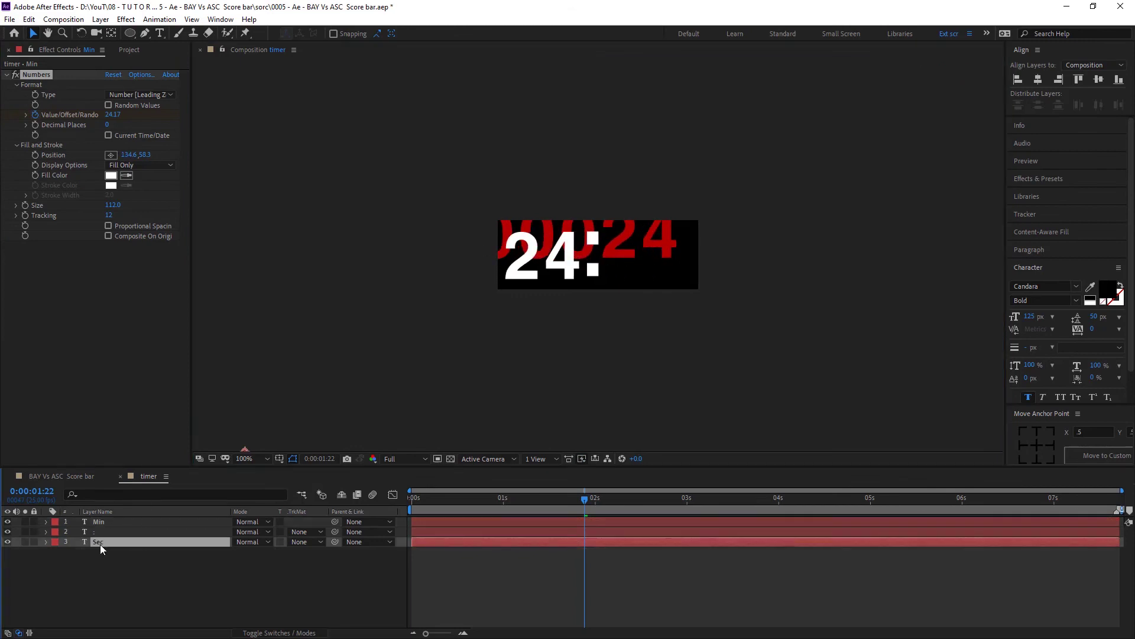
pyautogui.click(41, 75)
pyautogui.moveTo(675, 237); pyautogui.dragTo(681, 257)
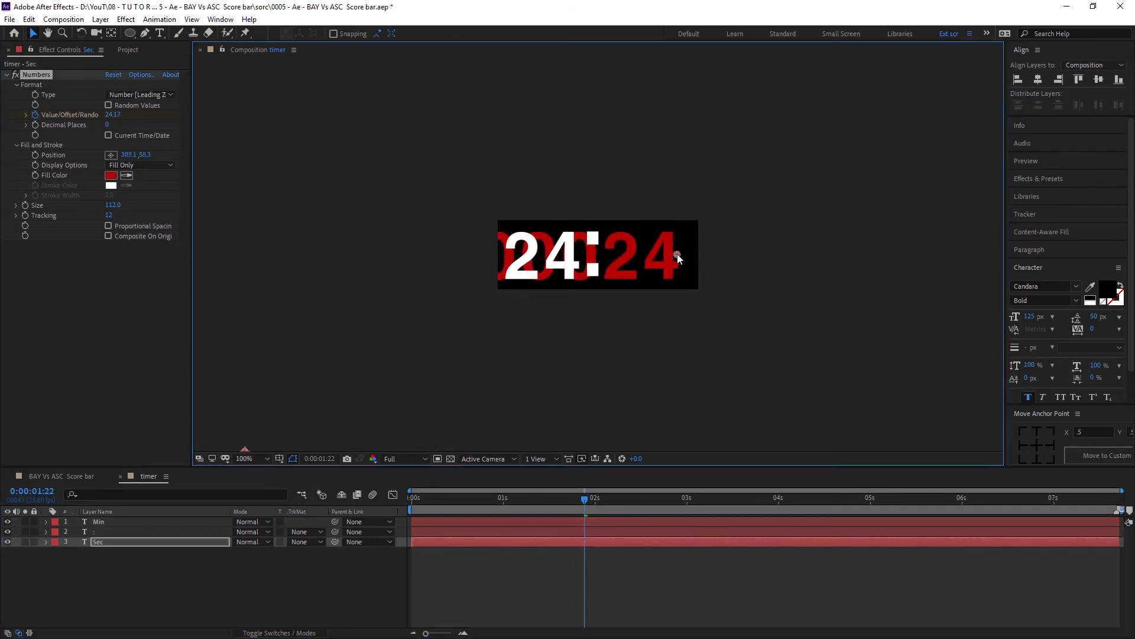
pyautogui.moveTo(584, 498); pyautogui.dragTo(628, 498)
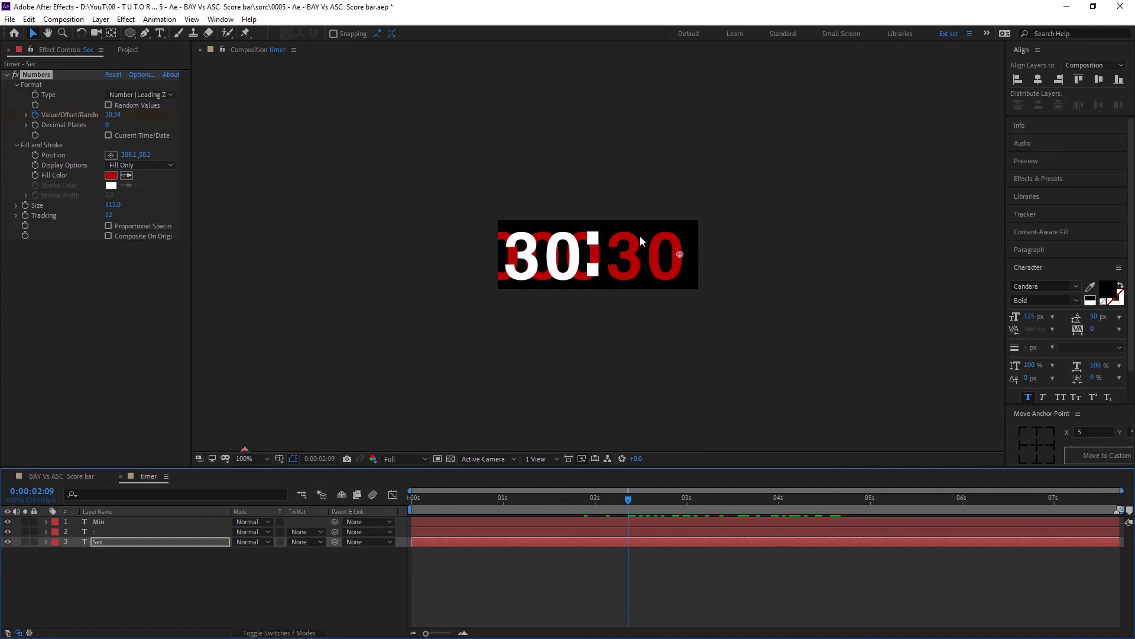
# Pre-compose the Sec layer into its own composition named 'Sec'.
pyautogui.rightClick(97, 541)
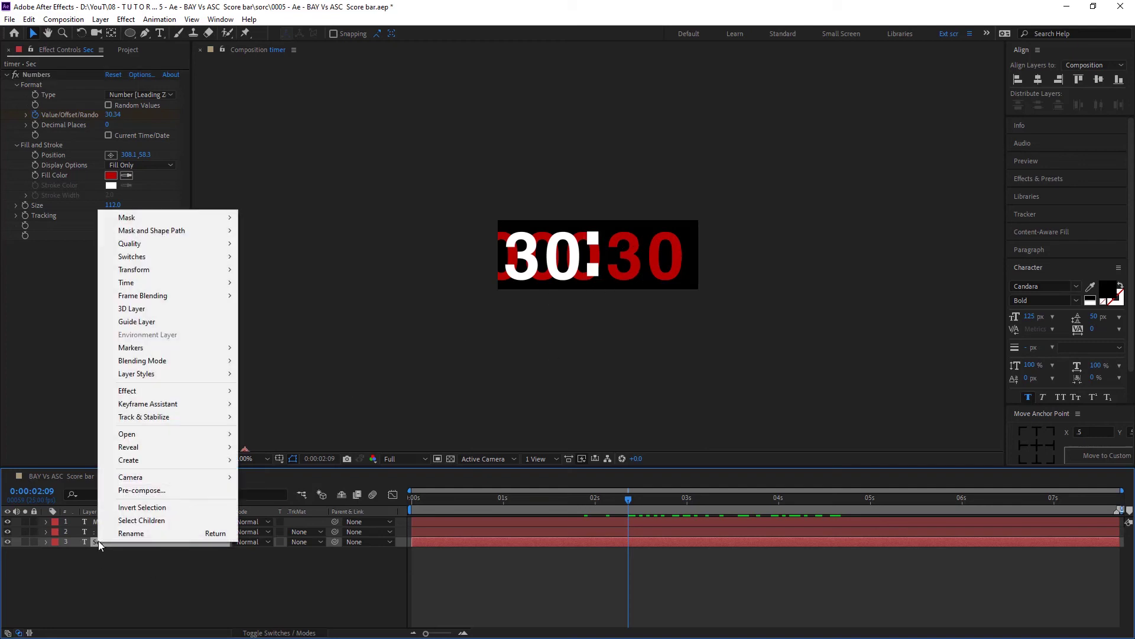
pyautogui.moveTo(153, 467)
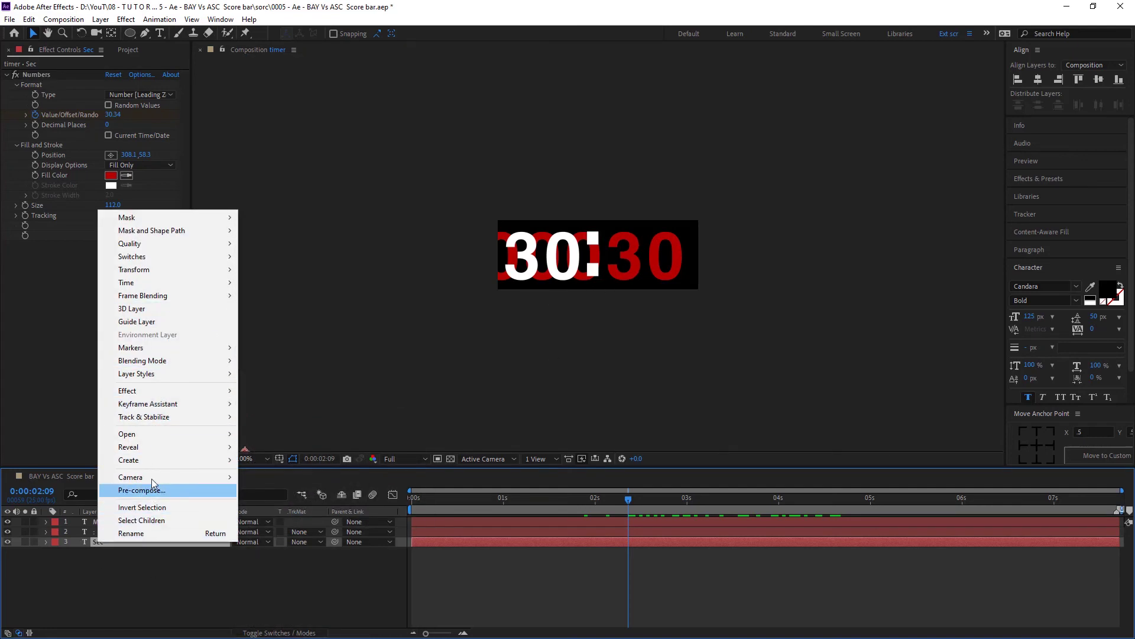
pyautogui.click(148, 489)
pyautogui.write('Sec')
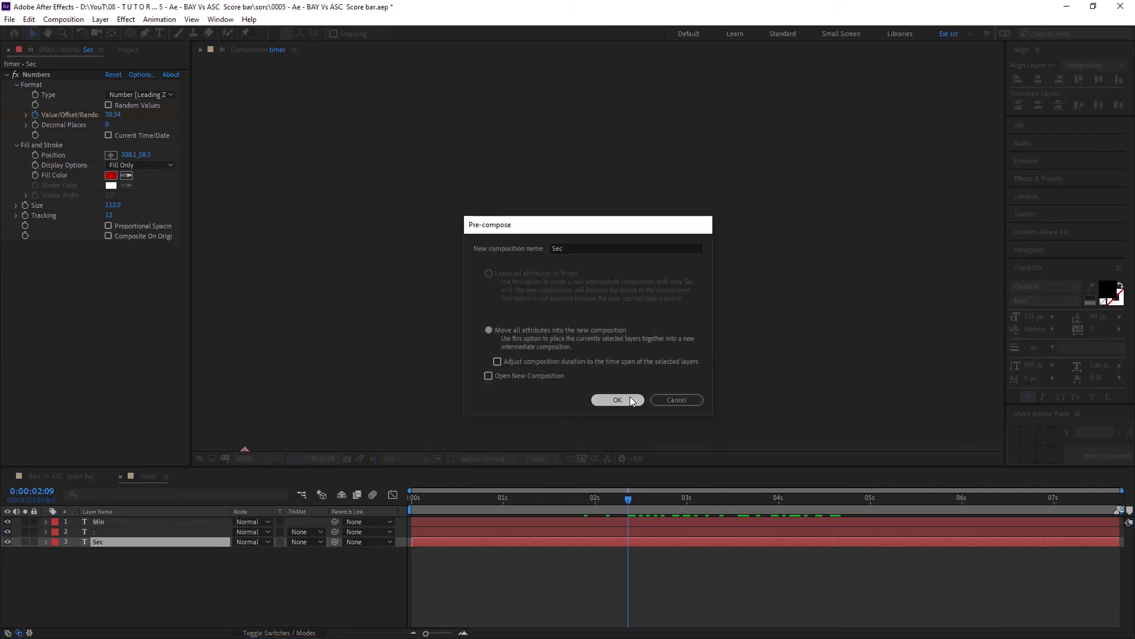
pyautogui.click(627, 398)
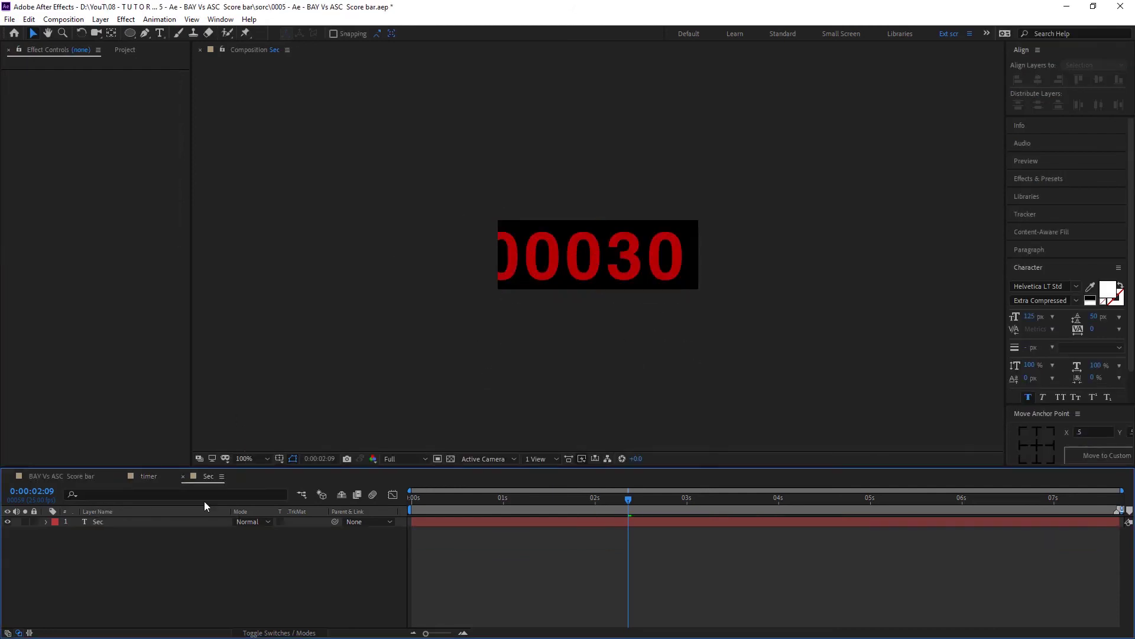
# Crop the Sec composition tightly around the seconds digits with Crop Comp to Region of Interest.
pyautogui.click(692, 227)
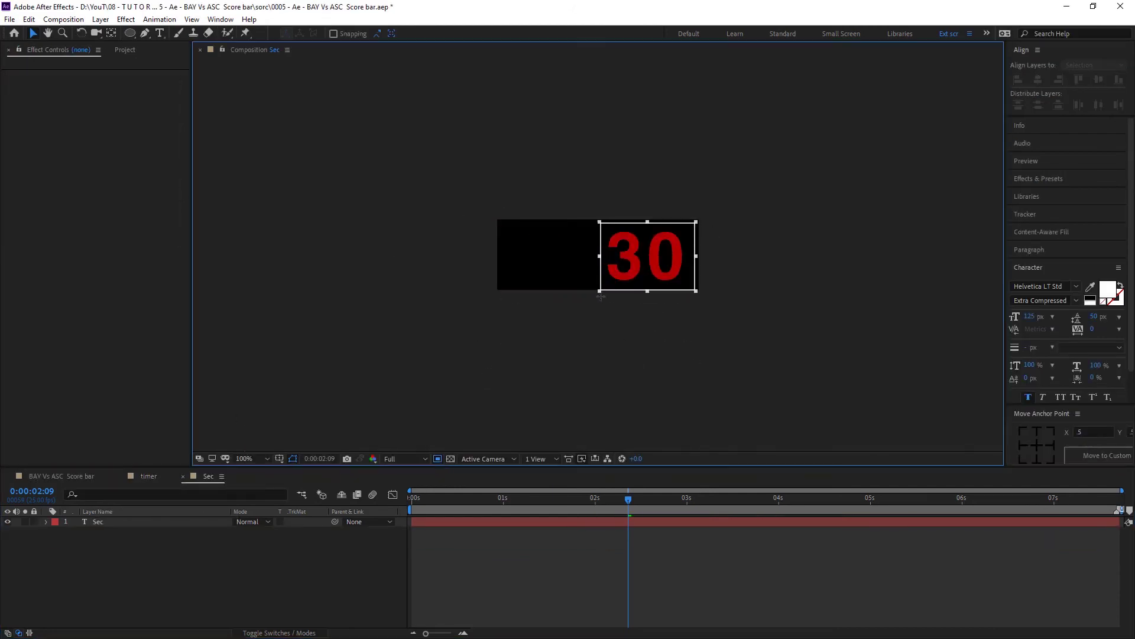
pyautogui.click(63, 19)
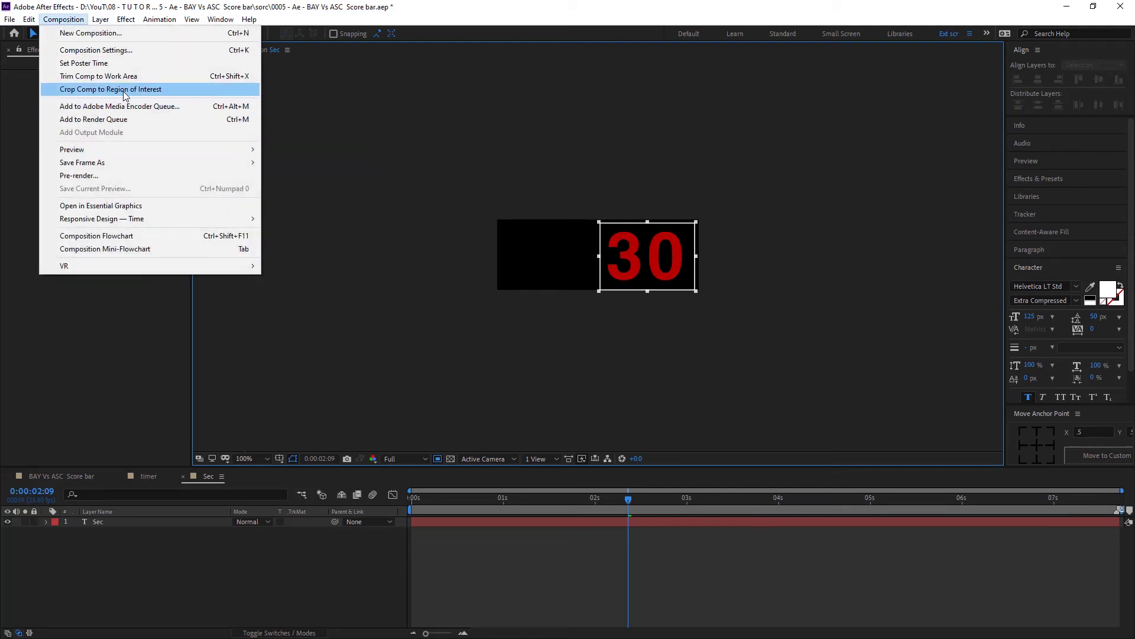
pyautogui.click(125, 90)
pyautogui.moveTo(628, 498); pyautogui.dragTo(628, 498)
# Make the seconds digits white and slide them right of the colon in the timer.
pyautogui.click(111, 175)
pyautogui.click(449, 83)
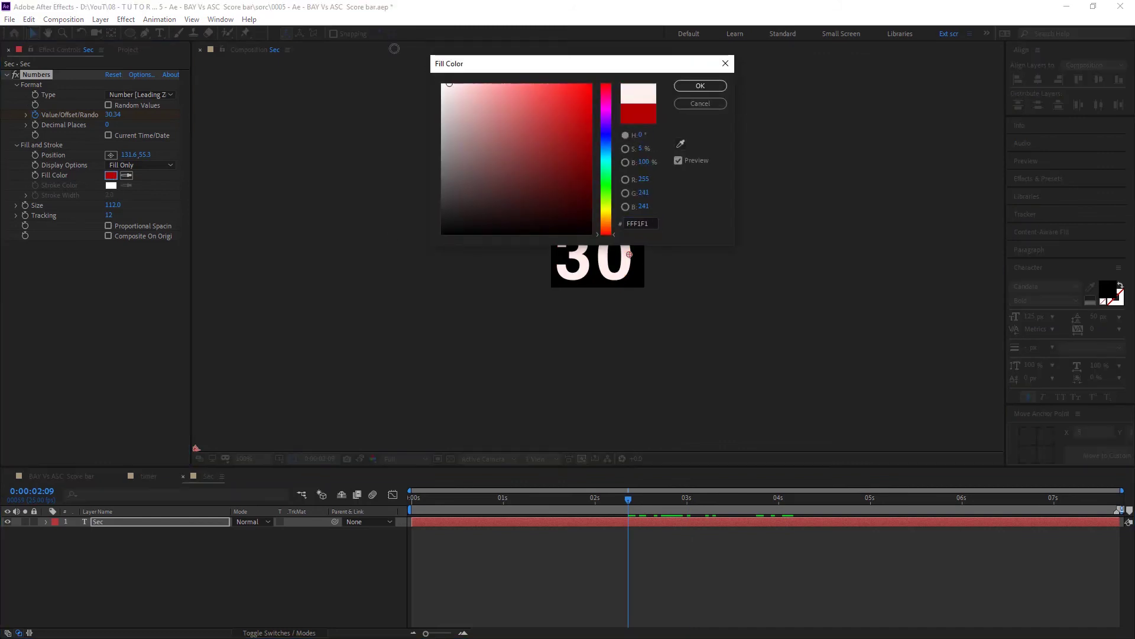
pyautogui.click(712, 86)
pyautogui.click(151, 477)
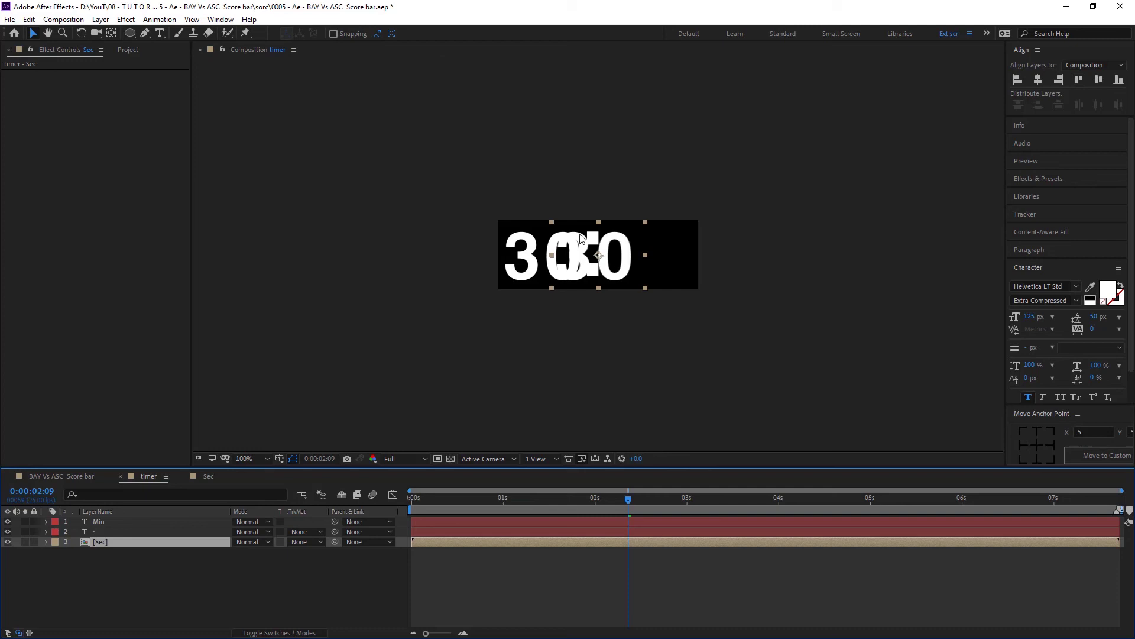
pyautogui.moveTo(621, 271); pyautogui.dragTo(673, 275)
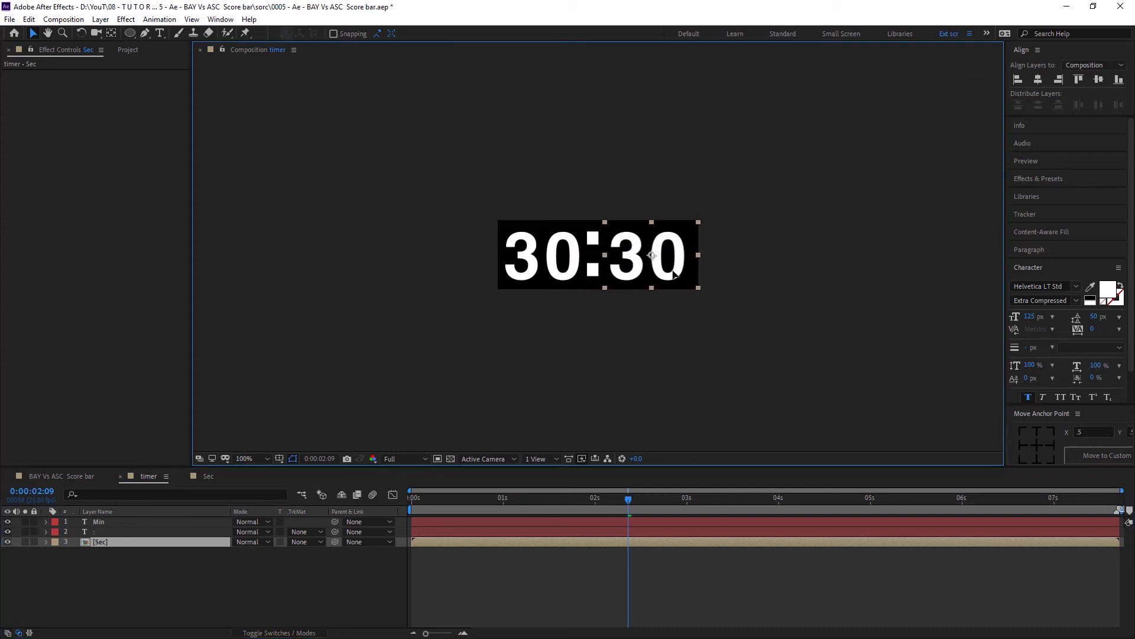
pyautogui.moveTo(417, 502)
pyautogui.mouseDown()
pyautogui.moveTo(824, 510)
pyautogui.moveTo(375, 523)
pyautogui.mouseUp()
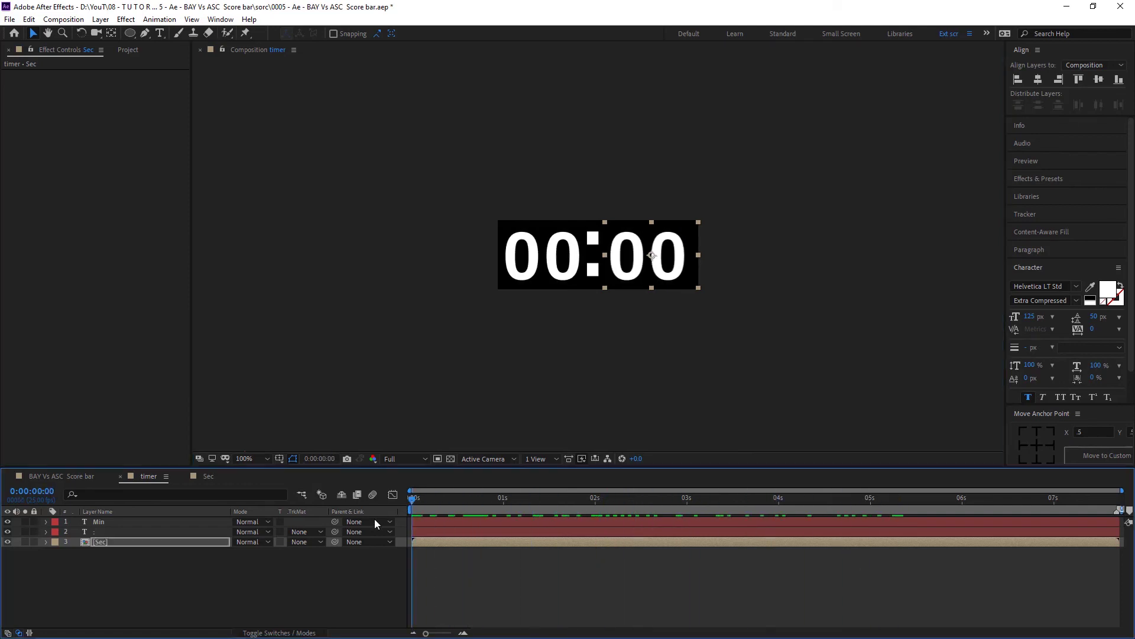
# Inside the Sec composition, reveal and scrub through the keyframed seconds count.
pyautogui.doubleClick(470, 544)
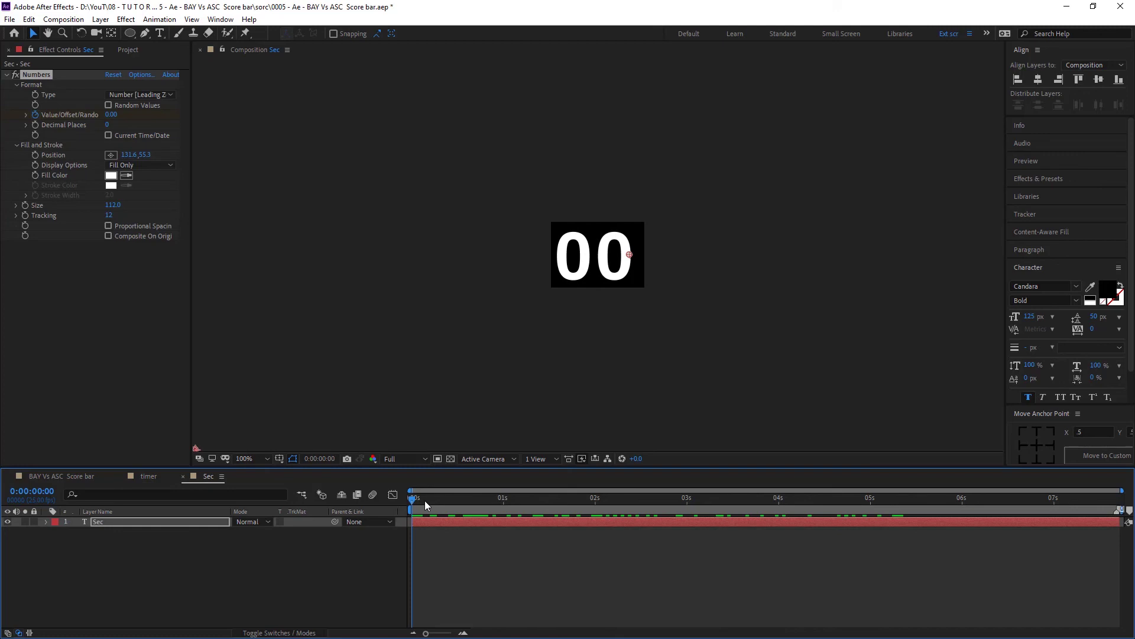
pyautogui.press('u')
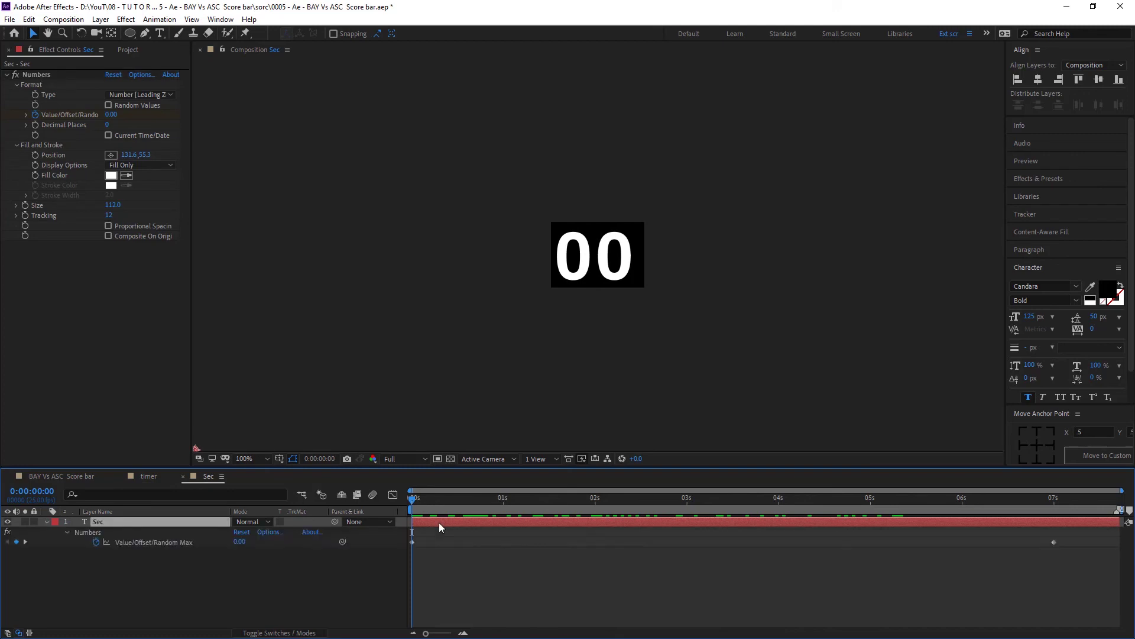
pyautogui.moveTo(417, 502); pyautogui.dragTo(935, 512)
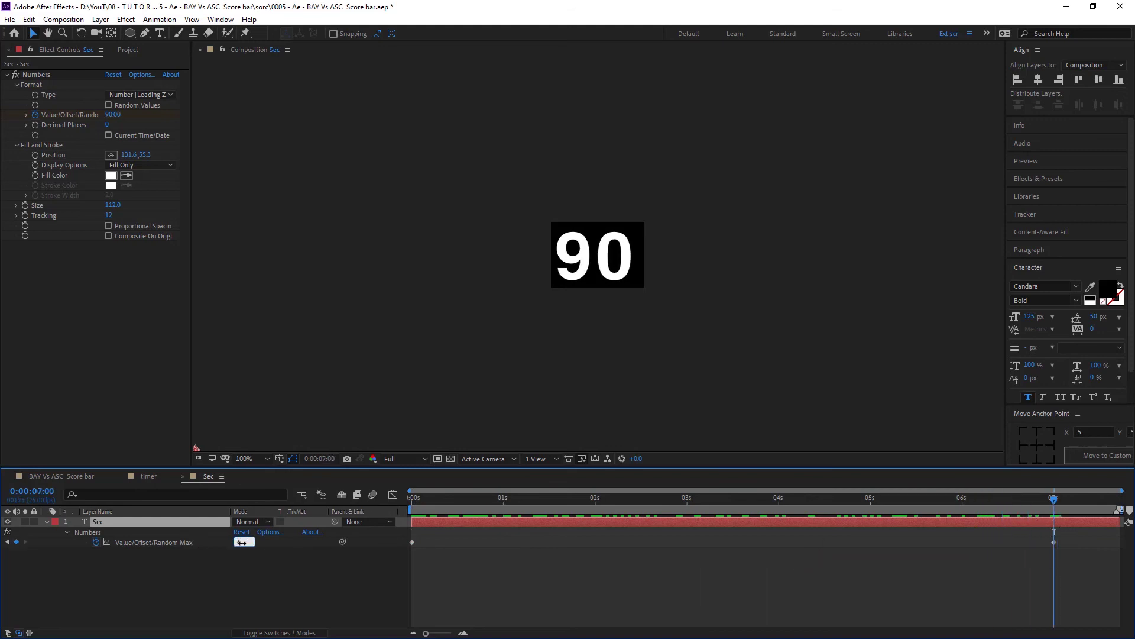
# Check the running timer count, then bring up the BAY Vs ASC Score bar composition.
pyautogui.click(141, 477)
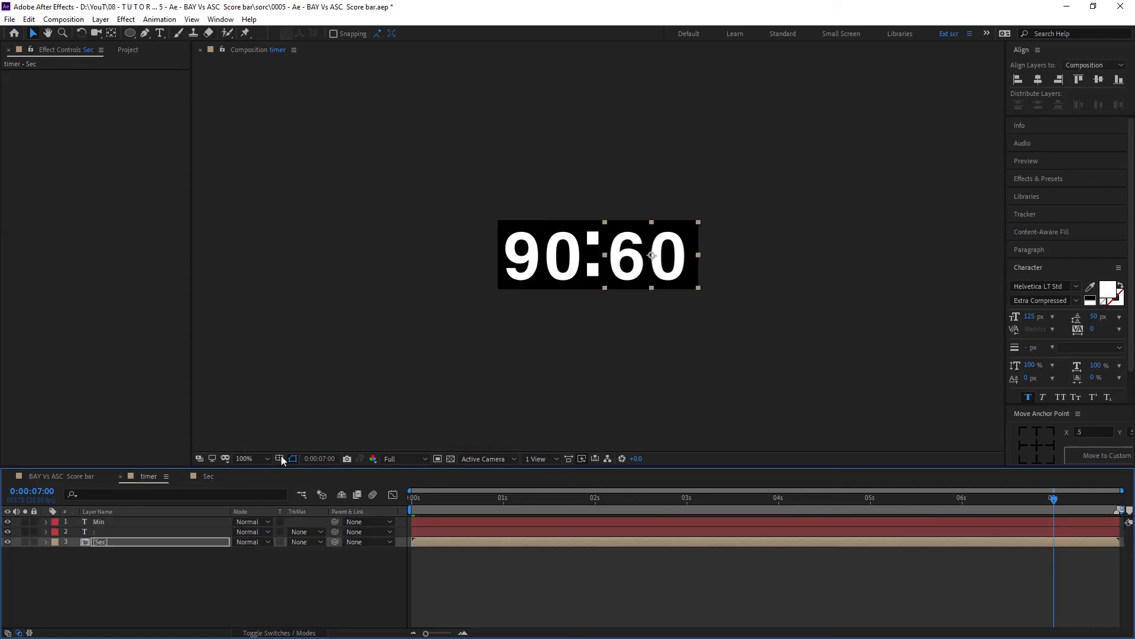
pyautogui.moveTo(495, 508)
pyautogui.mouseDown()
pyautogui.moveTo(467, 502)
pyautogui.moveTo(600, 503)
pyautogui.mouseUp()
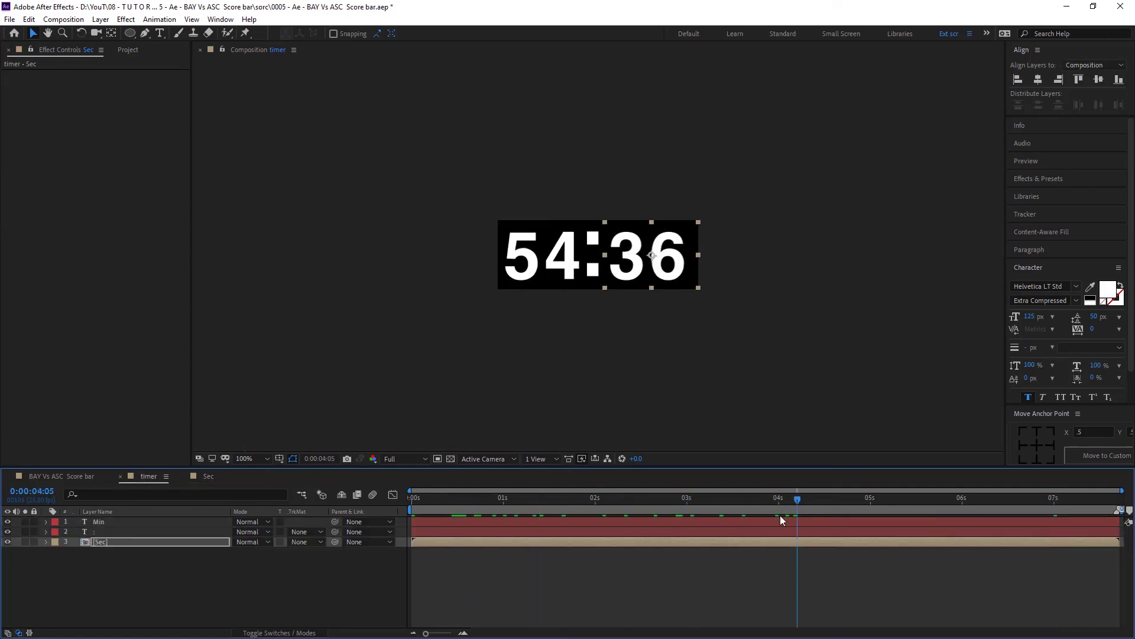
pyautogui.click(69, 476)
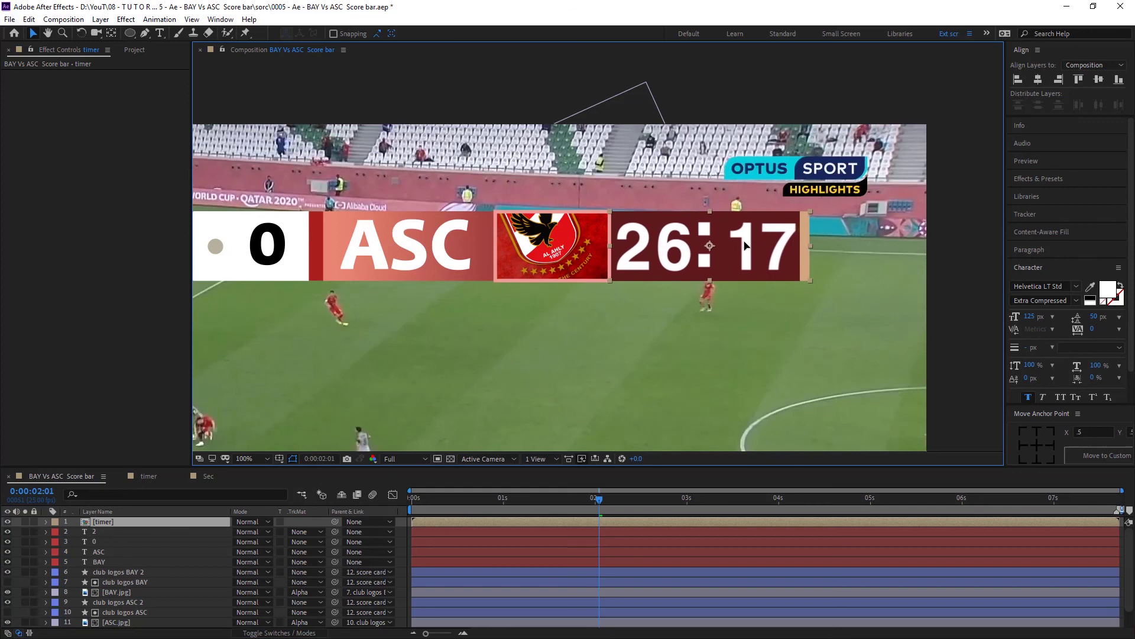
# Preview the score bar, then parent the timer, 0, ASC and BAY layers to the score card layer.
pyautogui.press('space')
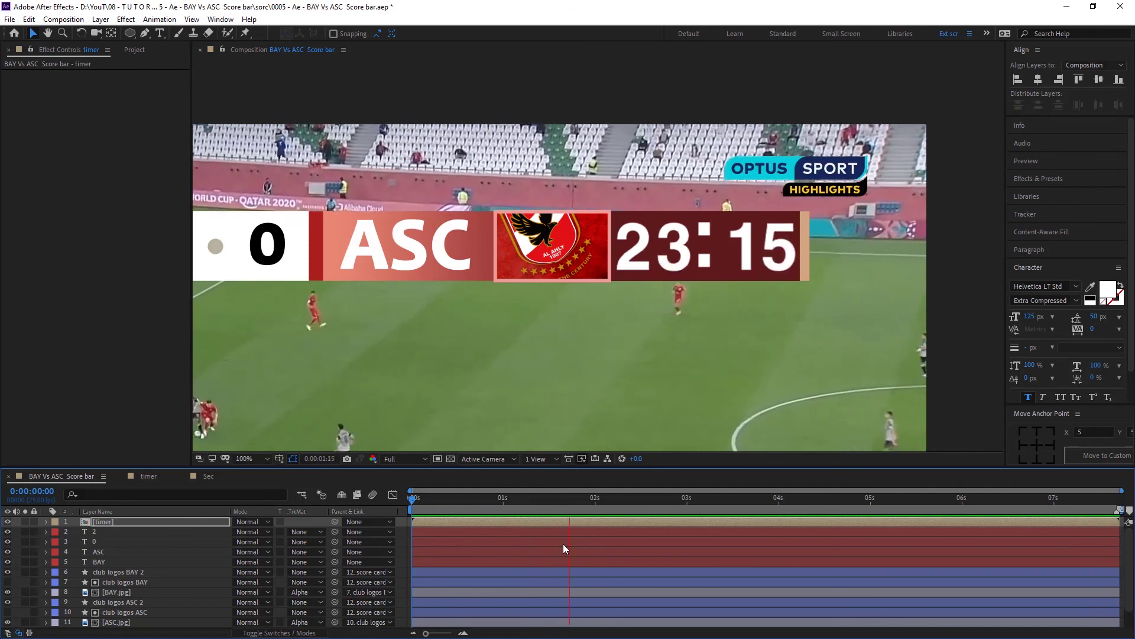
pyautogui.press('space')
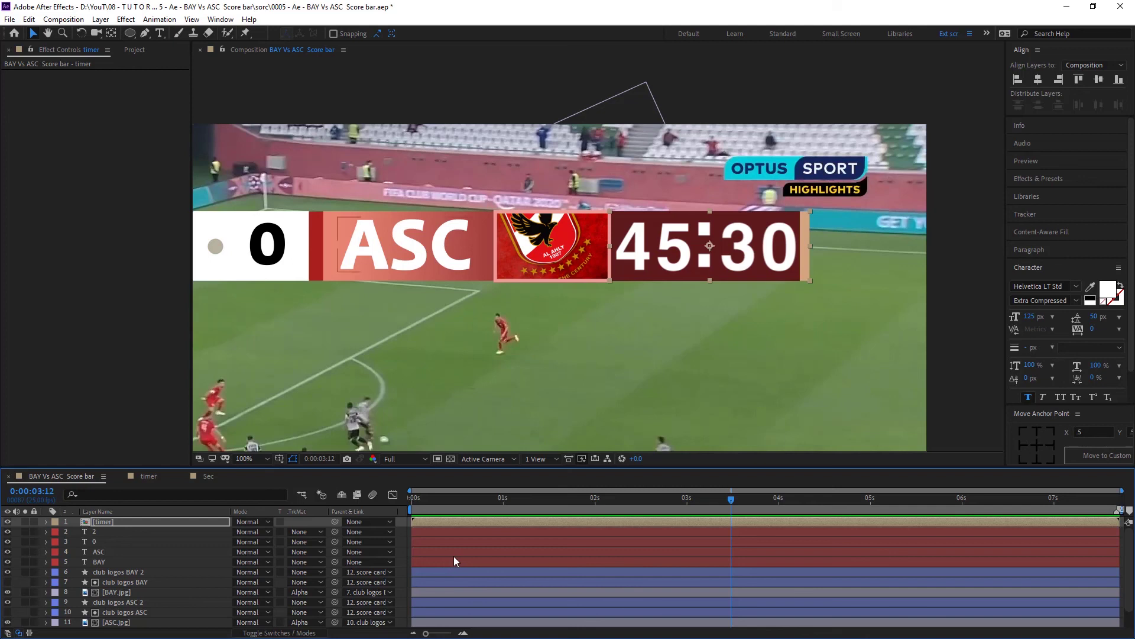
pyautogui.press('Return')
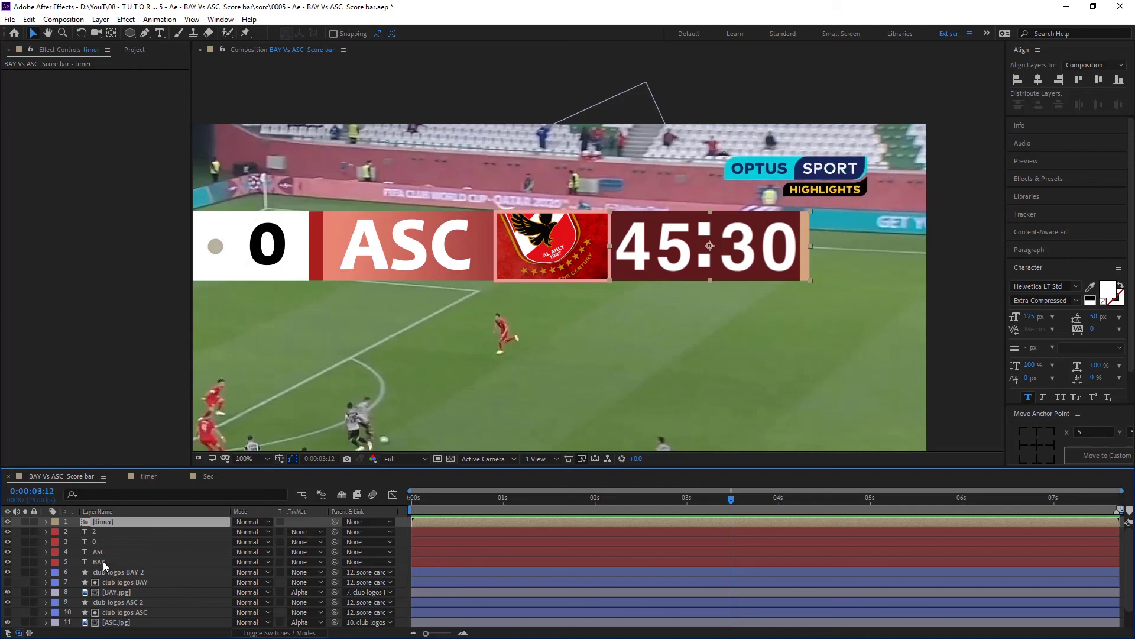
pyautogui.keyDown('shift'); pyautogui.click(103, 562); pyautogui.keyUp('shift')
pyautogui.scroll(-2, 192, 556)
pyautogui.moveTo(335, 542); pyautogui.dragTo(89, 615)
pyautogui.press(',')
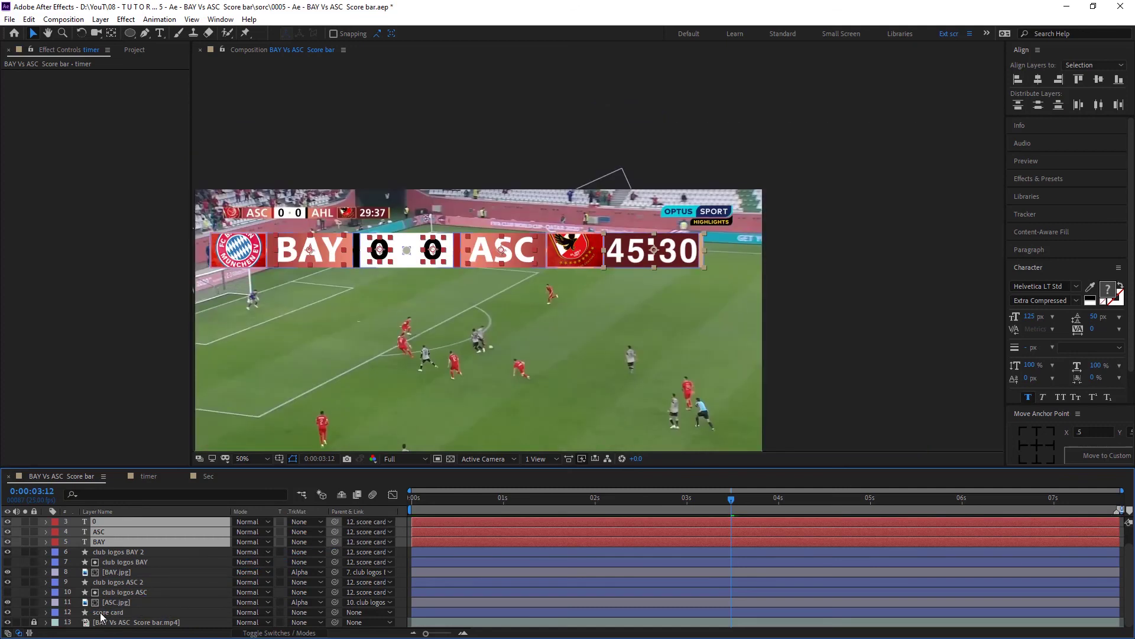
# Move the score card just below the footage's scoreboard and preview the result.
pyautogui.click(114, 615)
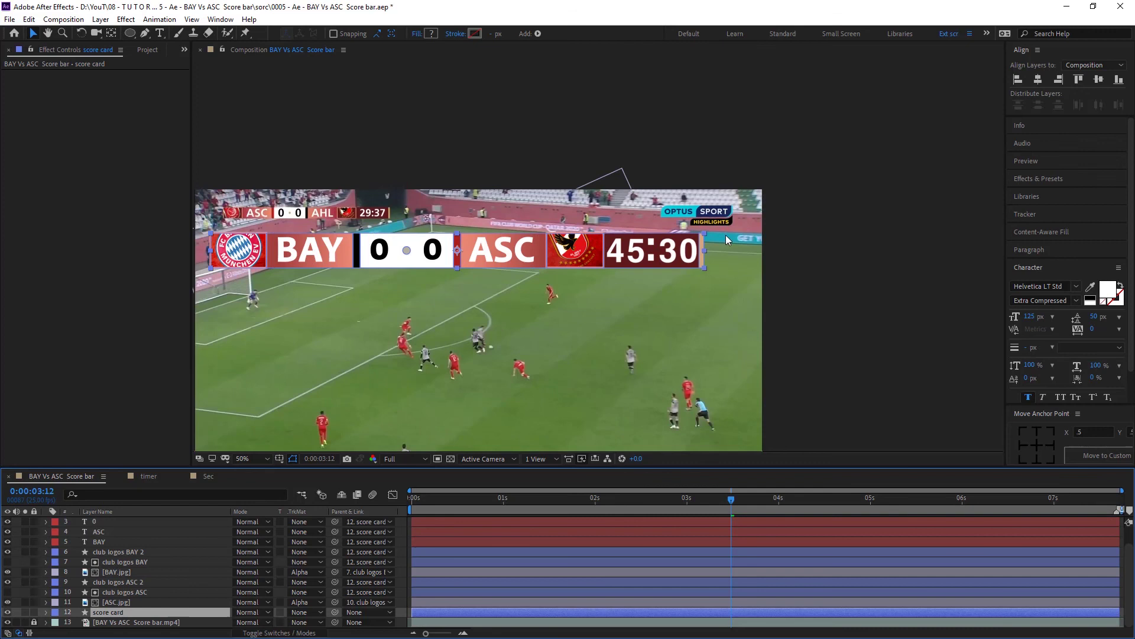
pyautogui.click(569, 255)
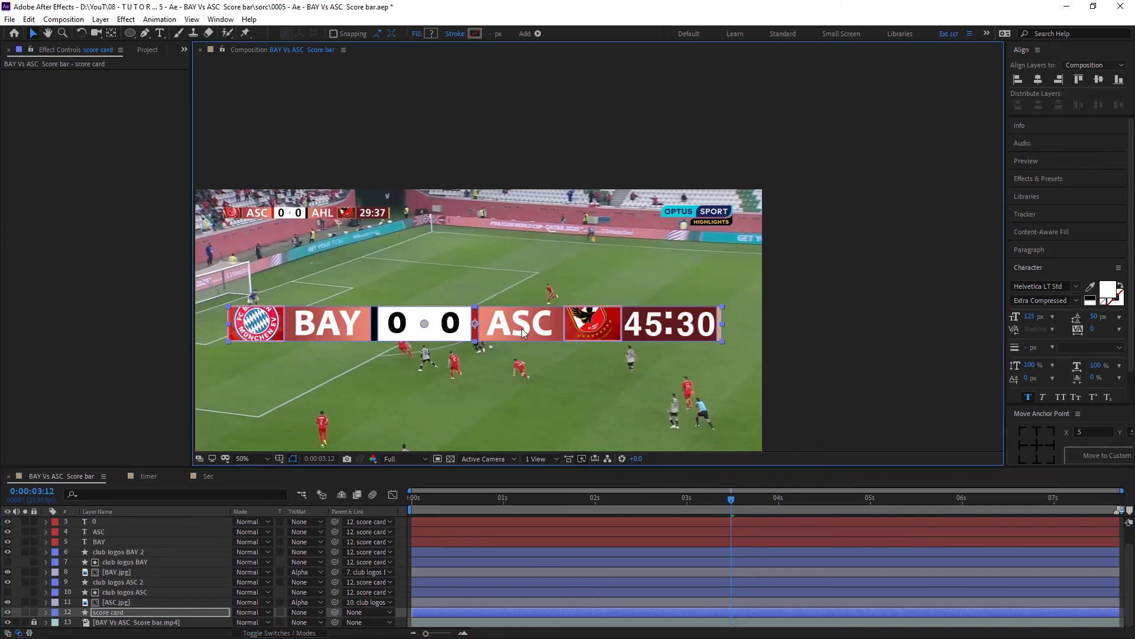
pyautogui.scroll(3, 485, 263)
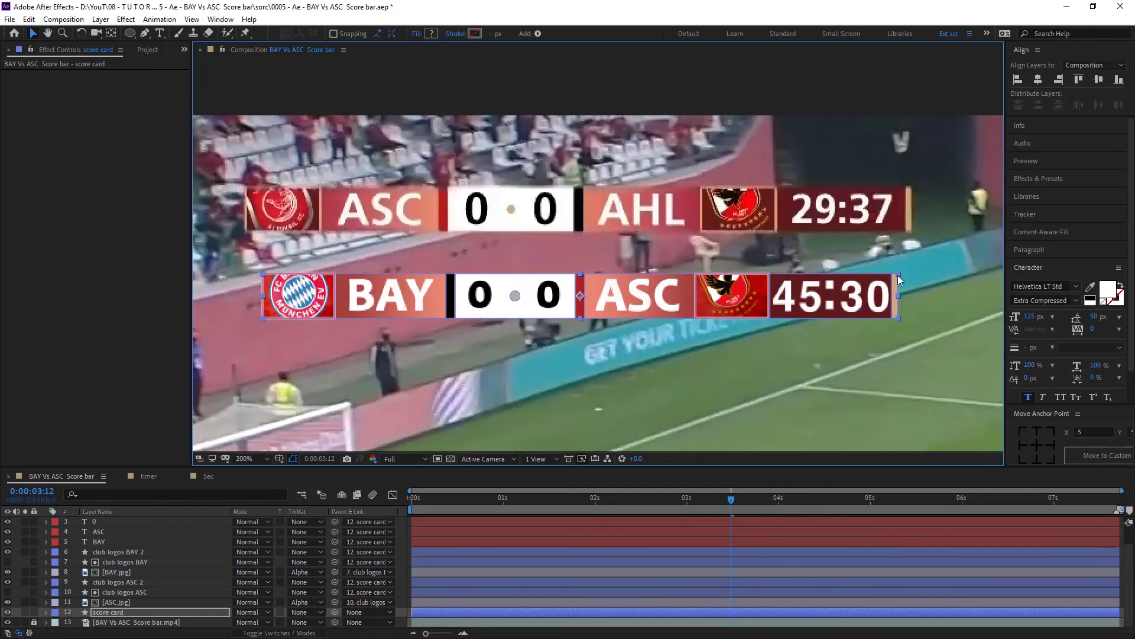
pyautogui.press('space')
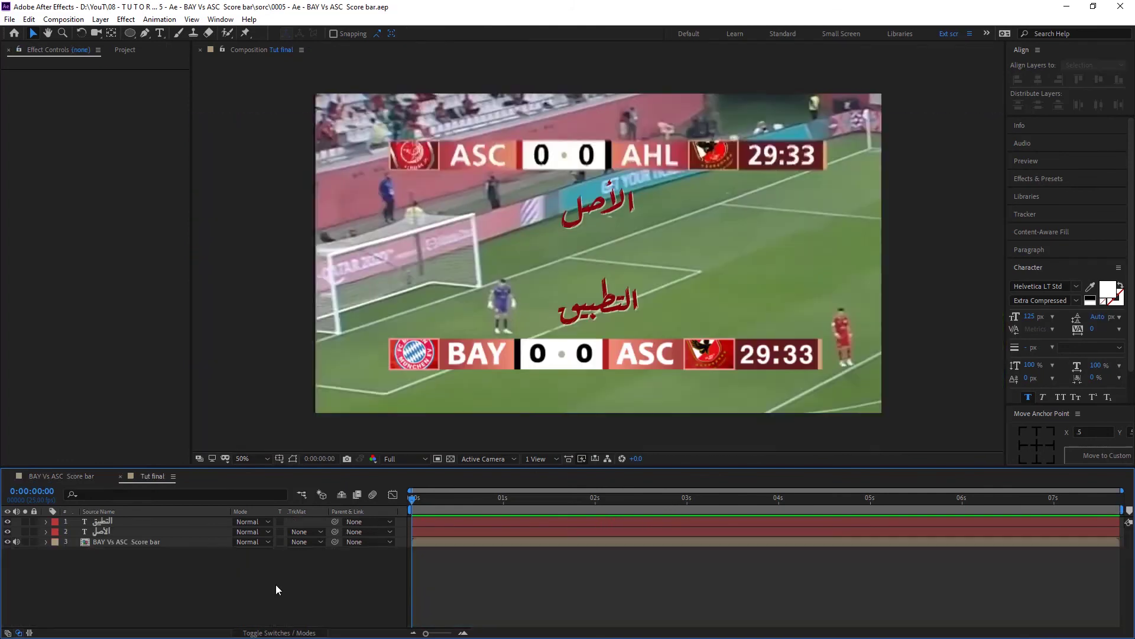
pyautogui.press('space')
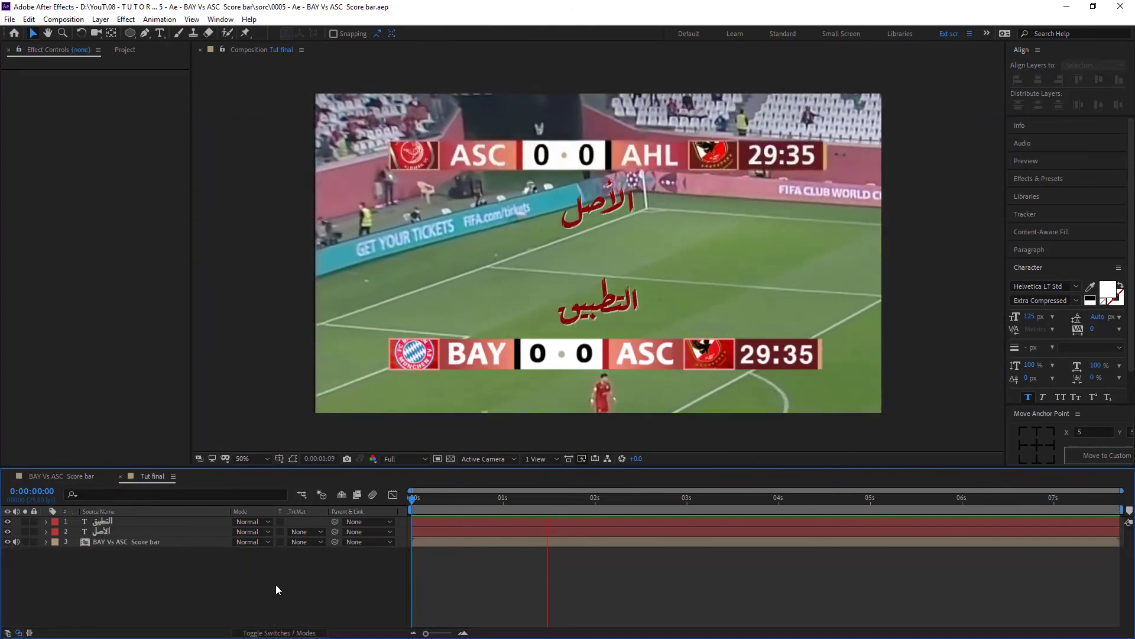